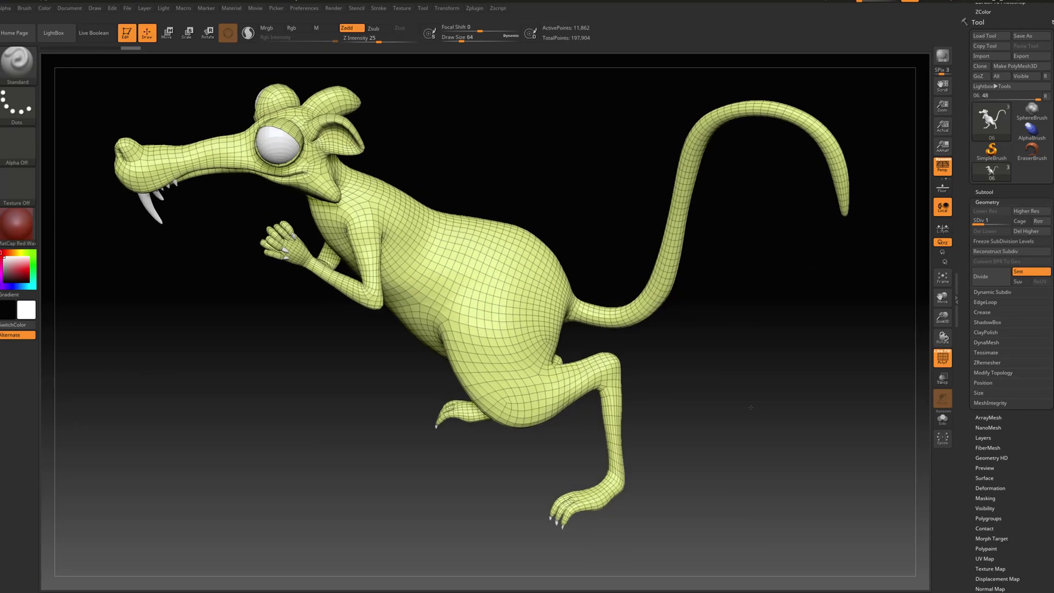
- Set the selection brush's stroke to Lasso for hiding parts of the creature mesh
{"action": "mouse_move", "coordinate": [753, 405]}
{"action": "left_mouse_down"}
{"action": "mouse_move", "coordinate": [770, 393]}
{"action": "mouse_move", "coordinate": [750, 387]}
{"action": "left_mouse_up"}
{"action": "left_click_drag", "start_coordinate": [799, 329], "coordinate": [712, 411], "text": "alt"}
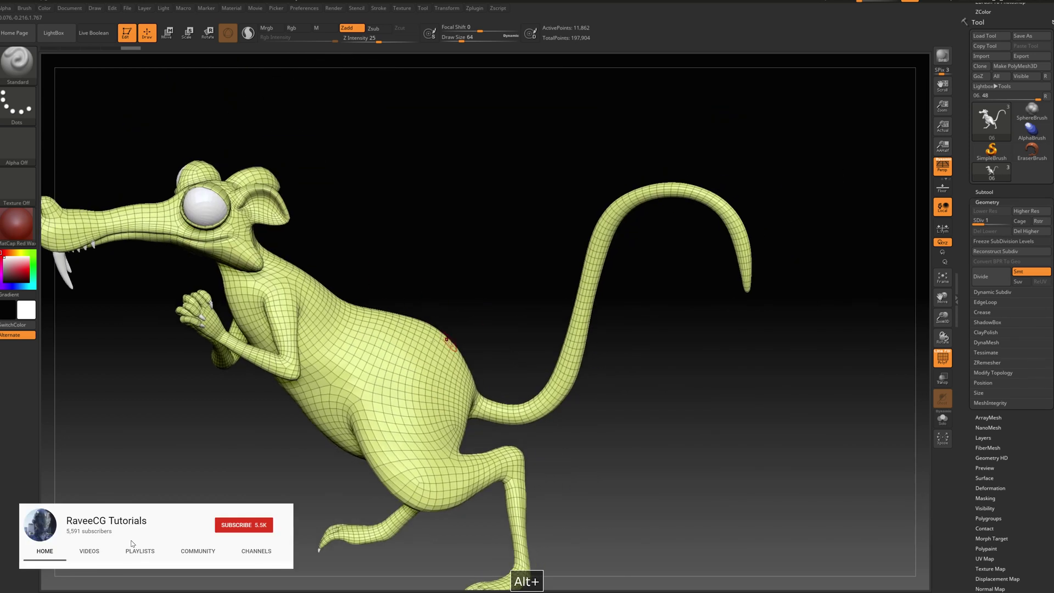
{"action": "left_click", "coordinate": [20, 113], "text": "ctrl+shift"}
{"action": "left_click", "coordinate": [188, 111], "text": "ctrl+shift"}
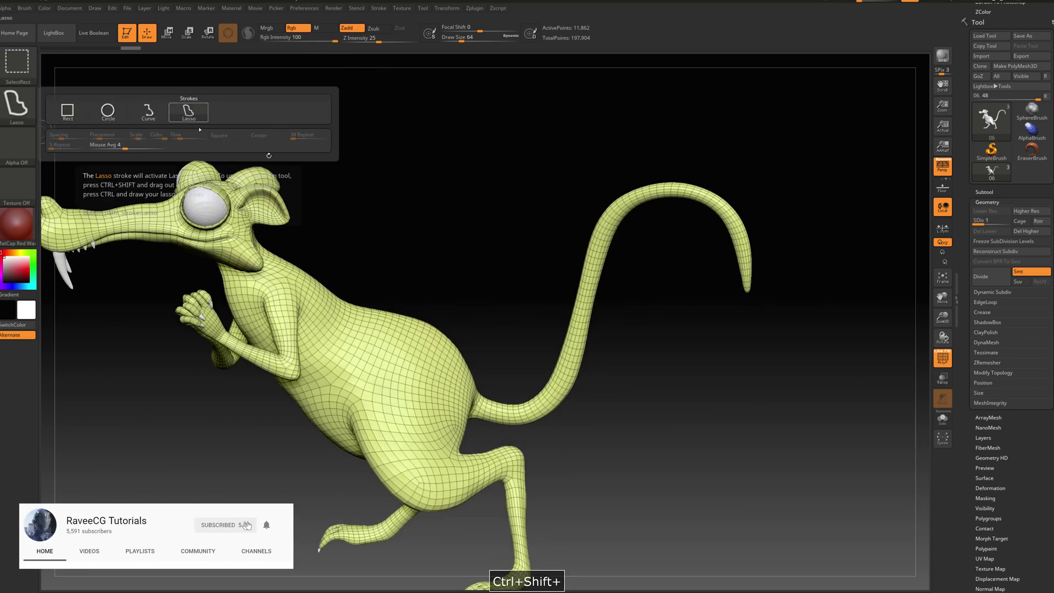
{"action": "mouse_move", "coordinate": [802, 423]}
{"action": "left_mouse_down"}
{"action": "mouse_move", "coordinate": [795, 429]}
{"action": "mouse_move", "coordinate": [774, 389]}
{"action": "mouse_move", "coordinate": [764, 341]}
{"action": "left_mouse_up"}
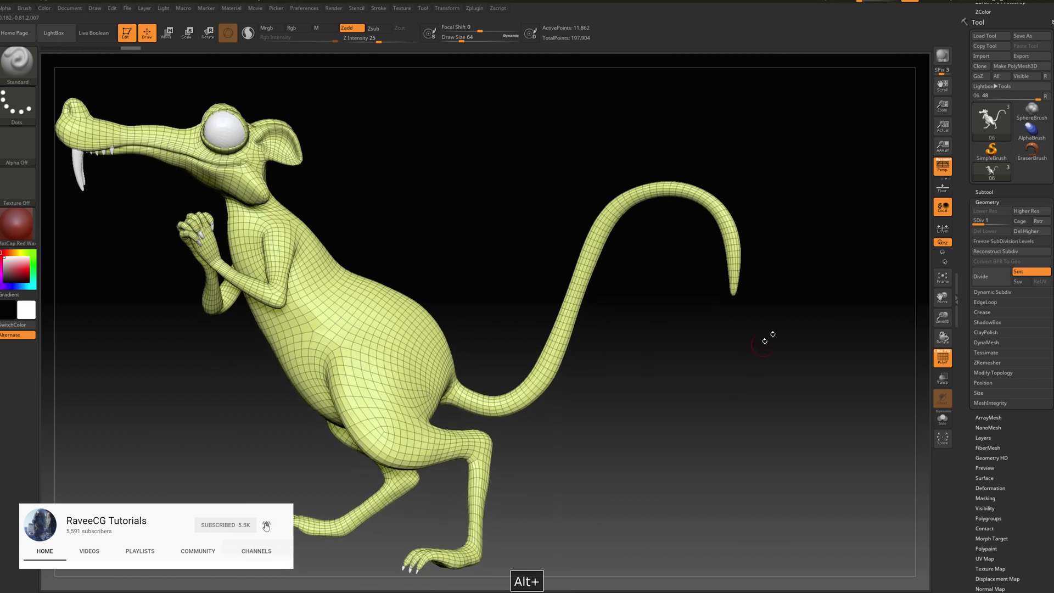
- Hide the creature's tail with a lasso selection and assign the remaining mesh to a new polygroup
{"action": "mouse_move", "coordinate": [794, 249]}
{"action": "left_mouse_down", "text": "ctrl+alt+shift"}
{"action": "mouse_move", "coordinate": [570, 136]}
{"action": "mouse_move", "coordinate": [486, 392]}
{"action": "left_mouse_up", "text": "ctrl+alt+shift"}
{"action": "mouse_move", "coordinate": [621, 428]}
{"action": "left_mouse_down", "text": "alt"}
{"action": "mouse_move", "coordinate": [622, 467]}
{"action": "mouse_move", "coordinate": [521, 477]}
{"action": "left_mouse_up", "text": "alt"}
{"action": "left_click_drag", "start_coordinate": [511, 437], "coordinate": [507, 384], "text": "ctrl+alt+shift"}
{"action": "mouse_move", "coordinate": [745, 343]}
{"action": "left_mouse_down"}
{"action": "mouse_move", "coordinate": [716, 380]}
{"action": "mouse_move", "coordinate": [757, 365]}
{"action": "mouse_move", "coordinate": [567, 280]}
{"action": "mouse_move", "coordinate": [931, 379]}
{"action": "left_mouse_up"}
{"action": "key", "text": "ctrl+w"}
- Isolate the body subtool with Solo and hide its head with a lasso selection
{"action": "left_click", "coordinate": [944, 423]}
{"action": "mouse_move", "coordinate": [659, 235]}
{"action": "left_mouse_down", "text": "alt"}
{"action": "mouse_move", "coordinate": [717, 306]}
{"action": "mouse_move", "coordinate": [654, 329]}
{"action": "mouse_move", "coordinate": [742, 288]}
{"action": "mouse_move", "coordinate": [702, 248]}
{"action": "left_mouse_up", "text": "alt"}
{"action": "mouse_move", "coordinate": [306, 103]}
{"action": "left_mouse_down", "text": "ctrl+alt+shift"}
{"action": "mouse_move", "coordinate": [724, 225]}
{"action": "mouse_move", "coordinate": [249, 190]}
{"action": "left_mouse_up", "text": "ctrl+alt+shift"}
{"action": "mouse_move", "coordinate": [488, 342]}
{"action": "left_mouse_down", "text": "ctrl+alt+shift"}
{"action": "mouse_move", "coordinate": [680, 376]}
{"action": "mouse_move", "coordinate": [709, 367]}
{"action": "left_mouse_up", "text": "ctrl+alt+shift"}
- Hide the leftover jagged head polygons around the neck opening with lasso selections
{"action": "mouse_move", "coordinate": [788, 382]}
{"action": "left_mouse_down"}
{"action": "mouse_move", "coordinate": [748, 372]}
{"action": "mouse_move", "coordinate": [781, 358]}
{"action": "mouse_move", "coordinate": [795, 275]}
{"action": "left_mouse_up"}
{"action": "mouse_move", "coordinate": [756, 222]}
{"action": "left_mouse_down", "text": "alt"}
{"action": "mouse_move", "coordinate": [424, 416]}
{"action": "mouse_move", "coordinate": [511, 472]}
{"action": "mouse_move", "coordinate": [564, 452]}
{"action": "left_mouse_up", "text": "alt"}
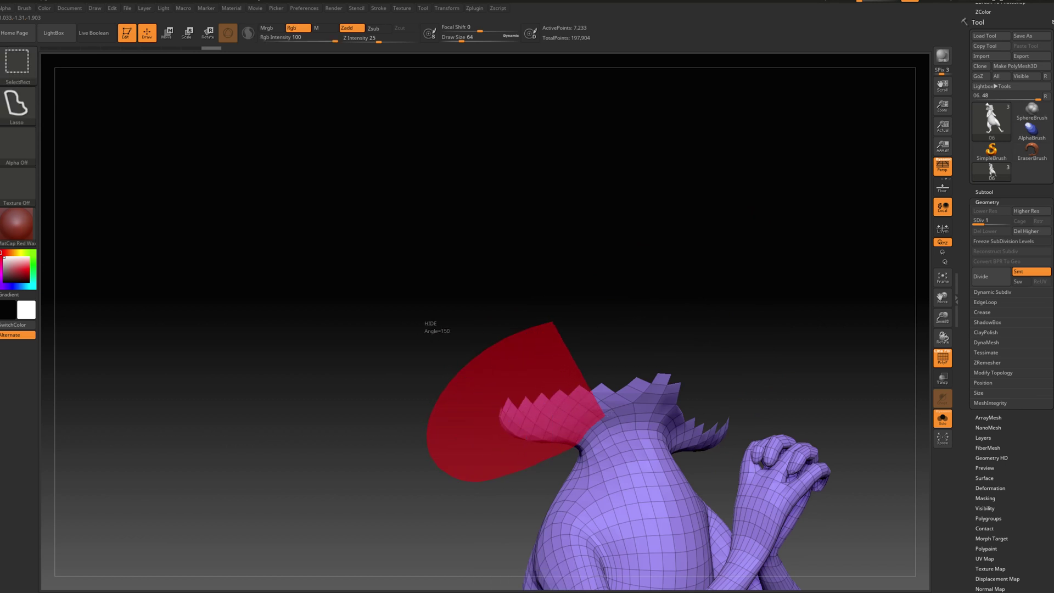
{"action": "left_click_drag", "start_coordinate": [604, 414], "coordinate": [736, 311], "text": "ctrl+alt+shift"}
{"action": "mouse_move", "coordinate": [796, 374]}
{"action": "left_mouse_down", "text": "alt"}
{"action": "mouse_move", "coordinate": [757, 306]}
{"action": "mouse_move", "coordinate": [710, 267]}
{"action": "mouse_move", "coordinate": [746, 341]}
{"action": "mouse_move", "coordinate": [734, 278]}
{"action": "mouse_move", "coordinate": [541, 269]}
{"action": "left_mouse_up", "text": "alt"}
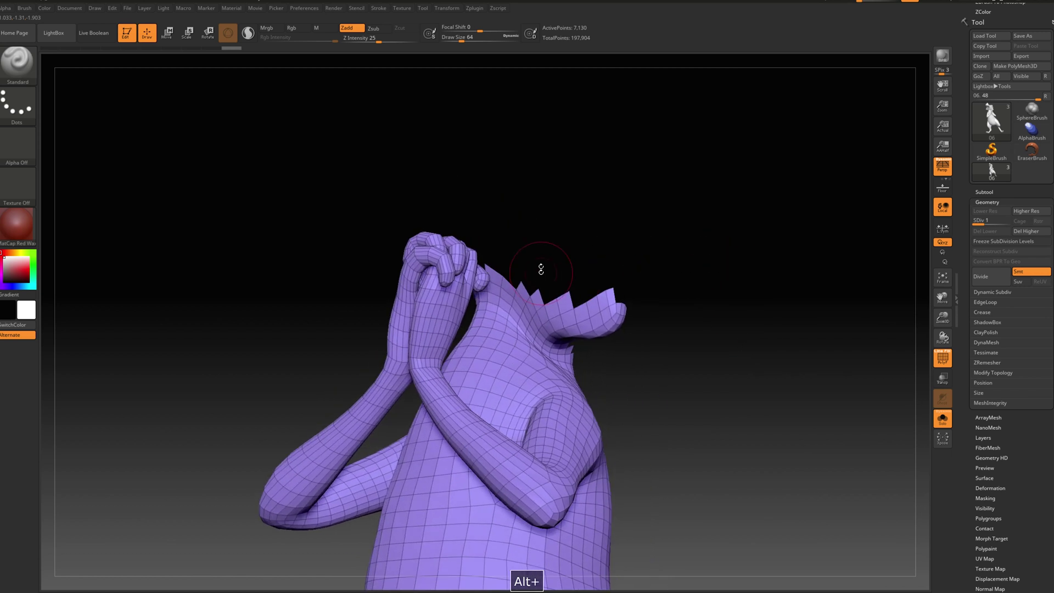
{"action": "mouse_move", "coordinate": [583, 240]}
{"action": "left_mouse_down", "text": "alt"}
{"action": "mouse_move", "coordinate": [589, 257]}
{"action": "mouse_move", "coordinate": [518, 250]}
{"action": "mouse_move", "coordinate": [508, 274]}
{"action": "mouse_move", "coordinate": [530, 299]}
{"action": "left_mouse_up", "text": "alt"}
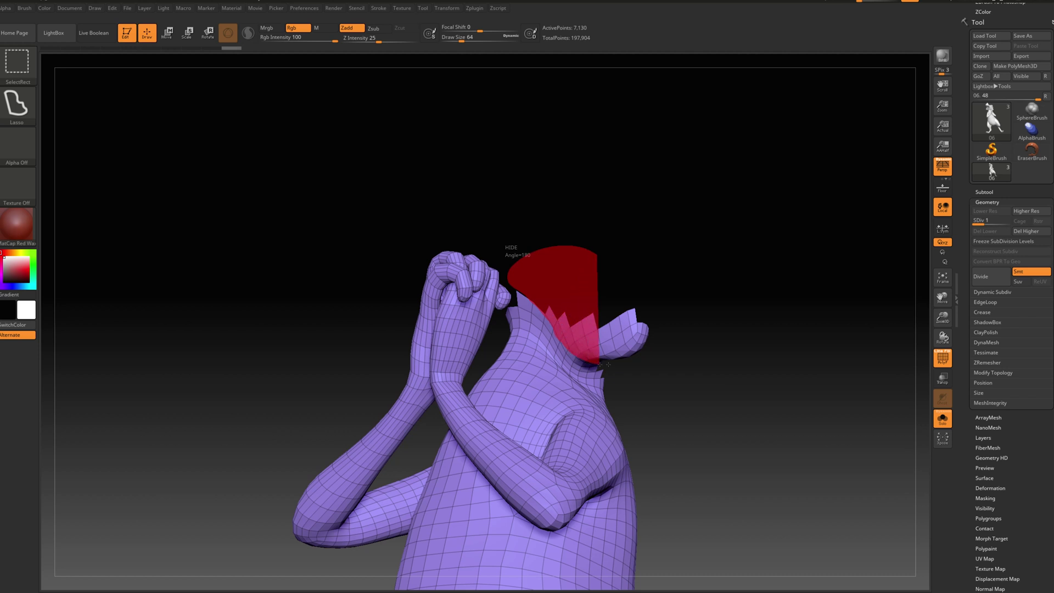
{"action": "left_click_drag", "start_coordinate": [604, 365], "coordinate": [690, 319], "text": "ctrl+alt+shift"}
{"action": "mouse_move", "coordinate": [748, 333]}
{"action": "left_mouse_down"}
{"action": "mouse_move", "coordinate": [654, 205]}
{"action": "mouse_move", "coordinate": [697, 318]}
{"action": "mouse_move", "coordinate": [614, 262]}
{"action": "mouse_move", "coordinate": [529, 269]}
{"action": "mouse_move", "coordinate": [557, 290]}
{"action": "mouse_move", "coordinate": [493, 280]}
{"action": "mouse_move", "coordinate": [486, 305]}
{"action": "left_mouse_up"}
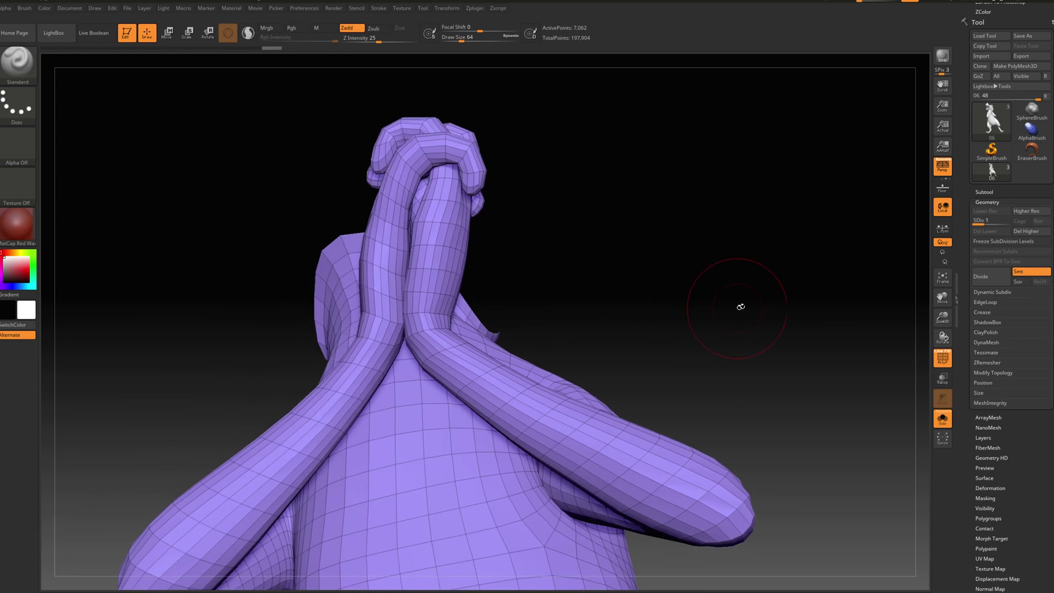
- Invert the visibility to bring up the head and hide the stray neck polygons along its lower edge
{"action": "left_click_drag", "start_coordinate": [741, 306], "coordinate": [682, 329]}
{"action": "key", "text": "f"}
{"action": "mouse_move", "coordinate": [767, 292]}
{"action": "left_mouse_down", "text": "alt"}
{"action": "mouse_move", "coordinate": [753, 332]}
{"action": "mouse_move", "coordinate": [791, 301]}
{"action": "mouse_move", "coordinate": [761, 345]}
{"action": "mouse_move", "coordinate": [677, 258]}
{"action": "mouse_move", "coordinate": [567, 334]}
{"action": "left_mouse_up", "text": "alt"}
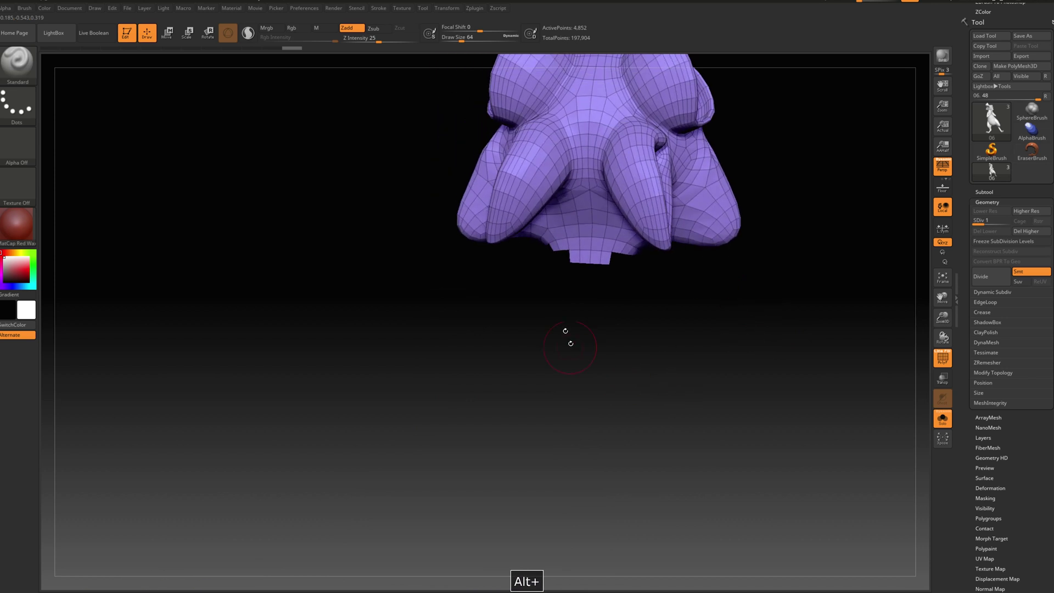
{"action": "mouse_move", "coordinate": [621, 284]}
{"action": "left_mouse_down", "text": "ctrl+alt+shift"}
{"action": "mouse_move", "coordinate": [607, 263]}
{"action": "mouse_move", "coordinate": [508, 314]}
{"action": "left_mouse_up", "text": "ctrl+alt+shift"}
{"action": "mouse_move", "coordinate": [516, 324]}
{"action": "left_mouse_down"}
{"action": "mouse_move", "coordinate": [607, 348]}
{"action": "mouse_move", "coordinate": [579, 349]}
{"action": "mouse_move", "coordinate": [586, 354]}
{"action": "mouse_move", "coordinate": [622, 329]}
{"action": "left_mouse_up"}
{"action": "mouse_move", "coordinate": [700, 289]}
{"action": "left_mouse_down", "text": "ctrl+alt+shift"}
{"action": "mouse_move", "coordinate": [674, 265]}
{"action": "mouse_move", "coordinate": [747, 286]}
{"action": "left_mouse_up", "text": "ctrl+alt+shift"}
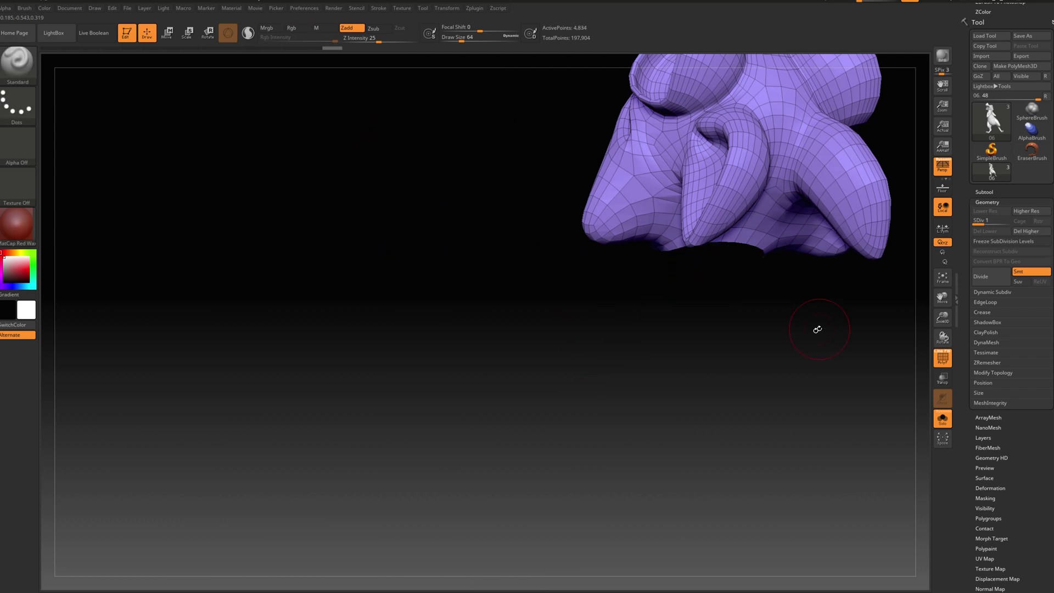
{"action": "mouse_move", "coordinate": [816, 329]}
{"action": "left_mouse_down"}
{"action": "mouse_move", "coordinate": [704, 315]}
{"action": "mouse_move", "coordinate": [738, 287]}
{"action": "left_mouse_up"}
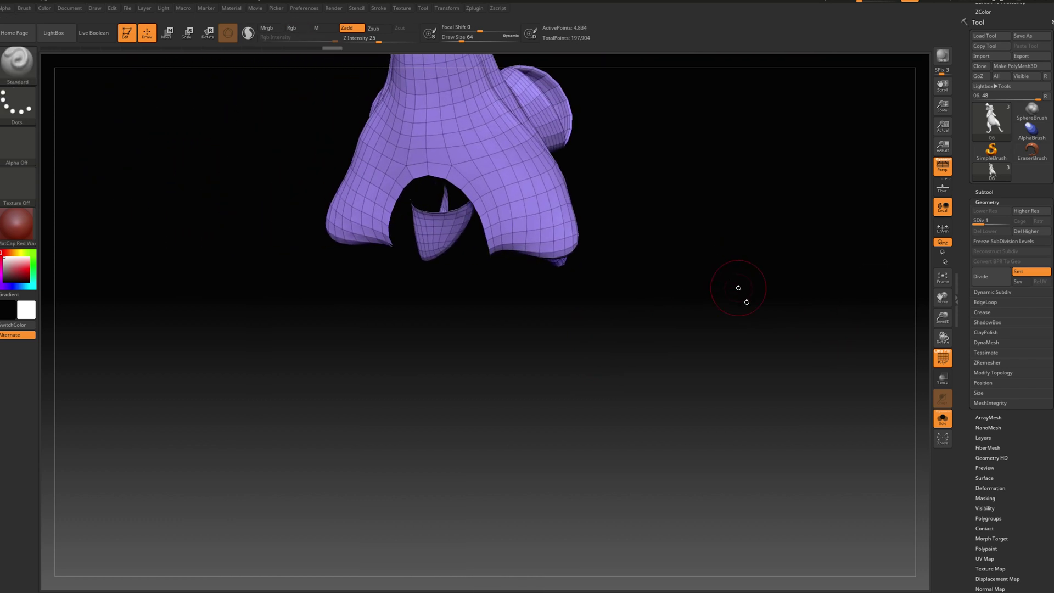
- Bring back the headless, tailless body, assign it to its own polygroup, and unhide the whole mesh
{"action": "left_click", "coordinate": [780, 328], "text": "ctrl+shift"}
{"action": "mouse_move", "coordinate": [795, 348]}
{"action": "left_mouse_down", "text": "alt"}
{"action": "mouse_move", "coordinate": [762, 367]}
{"action": "mouse_move", "coordinate": [734, 268]}
{"action": "mouse_move", "coordinate": [720, 327]}
{"action": "mouse_move", "coordinate": [746, 273]}
{"action": "mouse_move", "coordinate": [732, 297]}
{"action": "left_mouse_up", "text": "alt"}
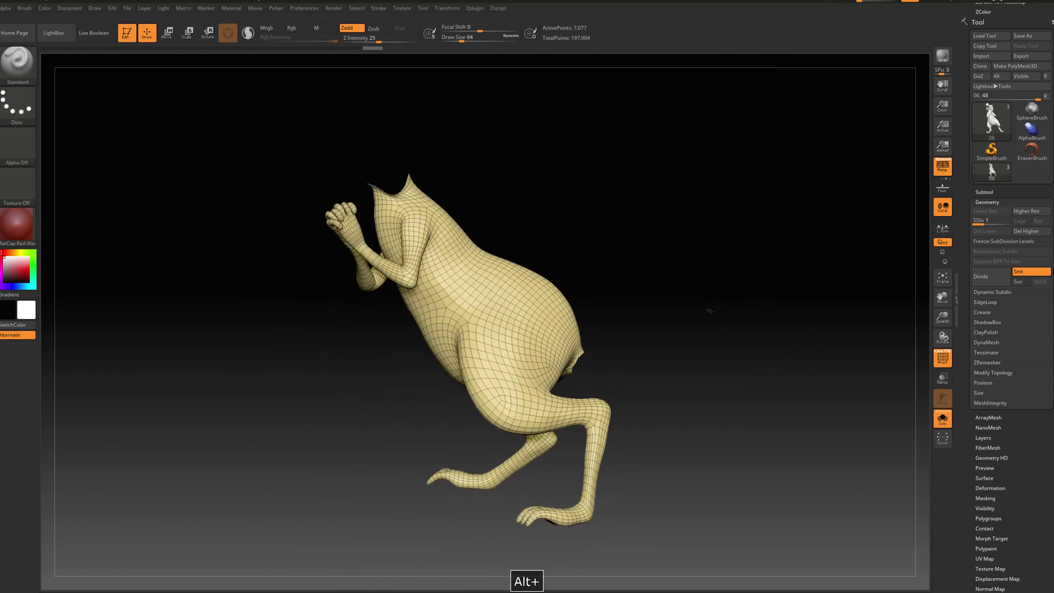
{"action": "mouse_move", "coordinate": [679, 225]}
{"action": "left_mouse_down", "text": "ctrl+shift"}
{"action": "mouse_move", "coordinate": [392, 121]}
{"action": "mouse_move", "coordinate": [189, 140]}
{"action": "left_mouse_up", "text": "ctrl+shift"}
{"action": "left_click", "coordinate": [733, 429], "text": "ctrl+shift"}
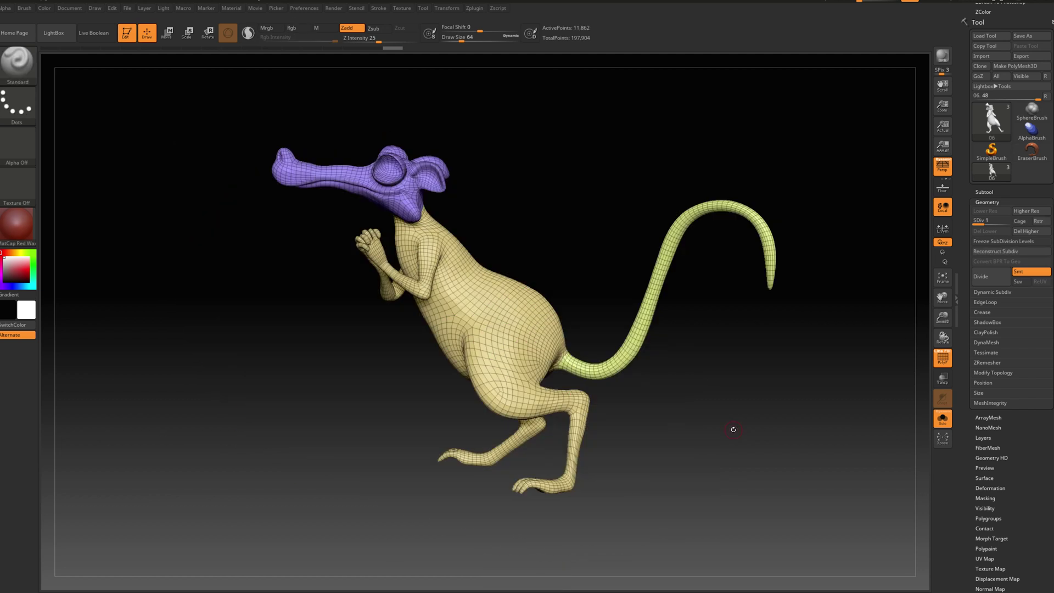
- Turn off the polygroup wireframe display and export the mesh to the Desktop as the OBJ file "Body Hair"
{"action": "left_click_drag", "start_coordinate": [738, 317], "coordinate": [756, 354], "text": "alt"}
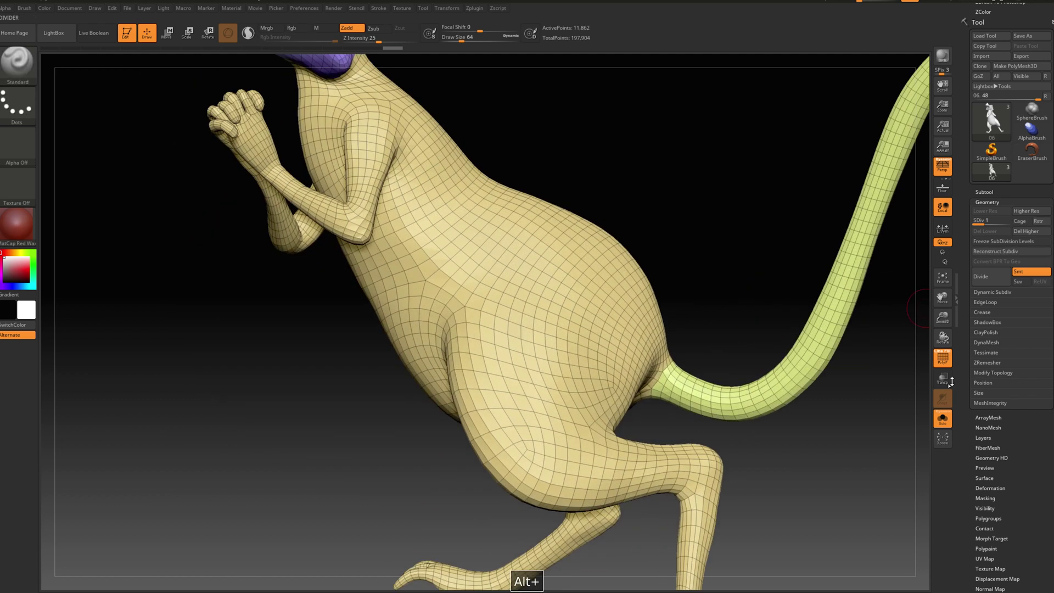
{"action": "left_click", "coordinate": [947, 366]}
{"action": "left_click_drag", "start_coordinate": [783, 225], "coordinate": [730, 242], "text": "alt"}
{"action": "left_click_drag", "start_coordinate": [712, 205], "coordinate": [728, 277], "text": "alt"}
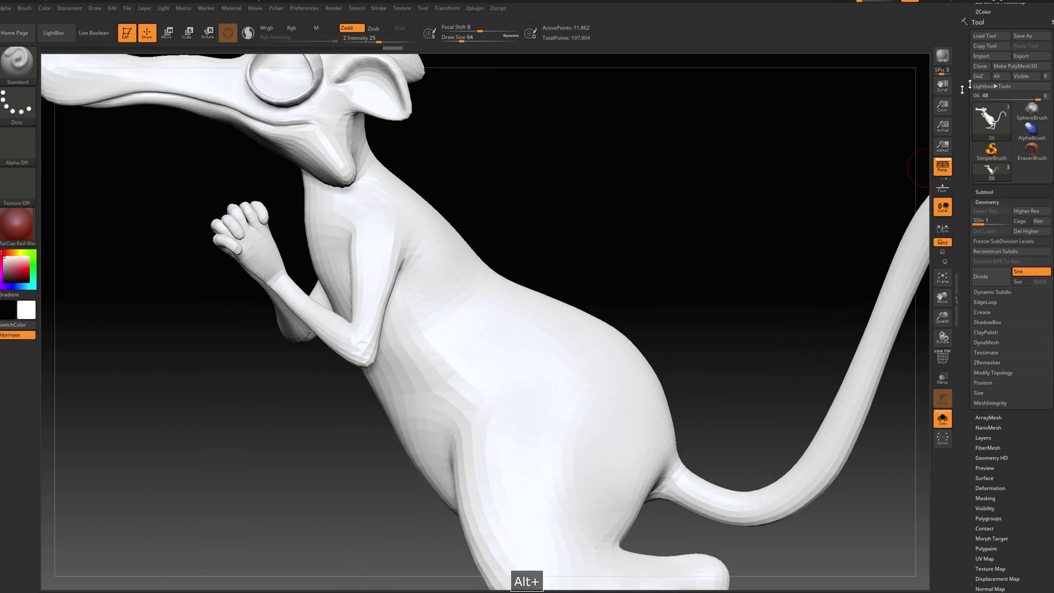
{"action": "left_click", "coordinate": [1032, 56]}
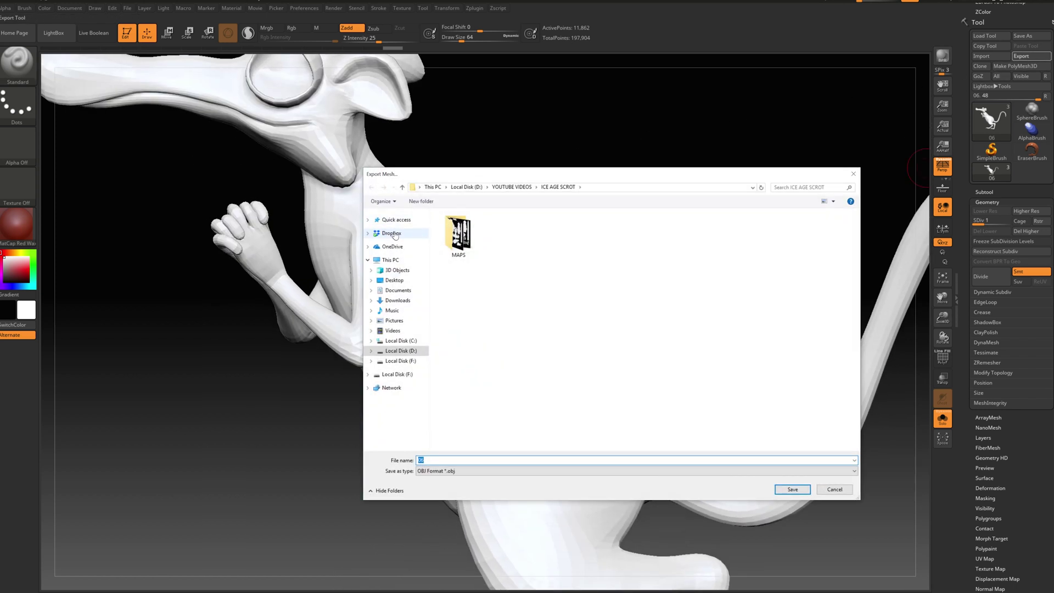
{"action": "left_click", "coordinate": [394, 280]}
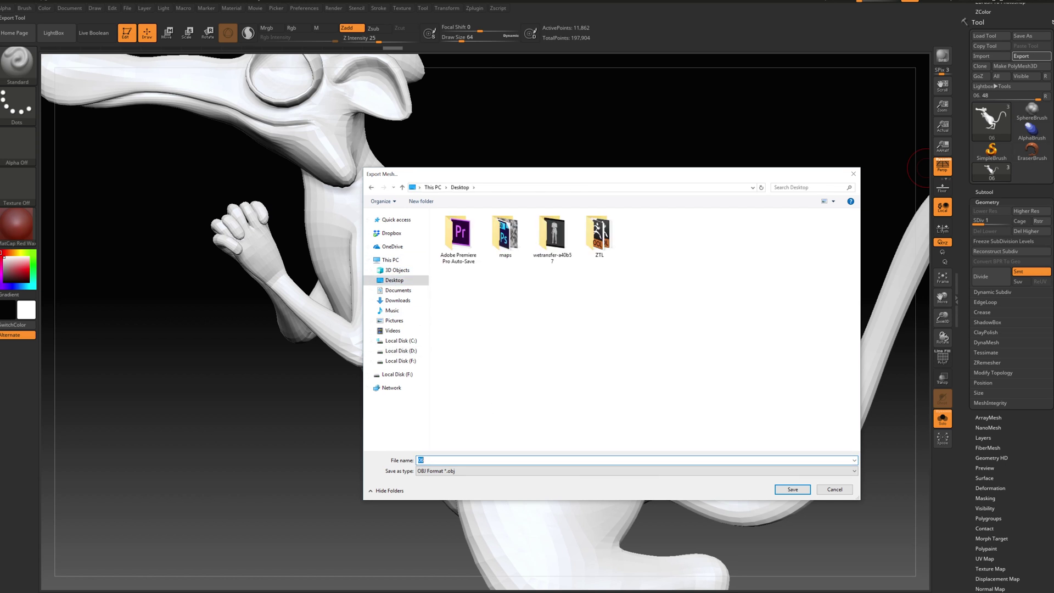
{"action": "type", "text": "Body Hair"}
{"action": "key", "text": "Return"}
- Merge the whole mesh into a single polygroup, showing the wireframe only while regrouping
{"action": "left_click_drag", "start_coordinate": [786, 342], "coordinate": [685, 328], "text": "alt"}
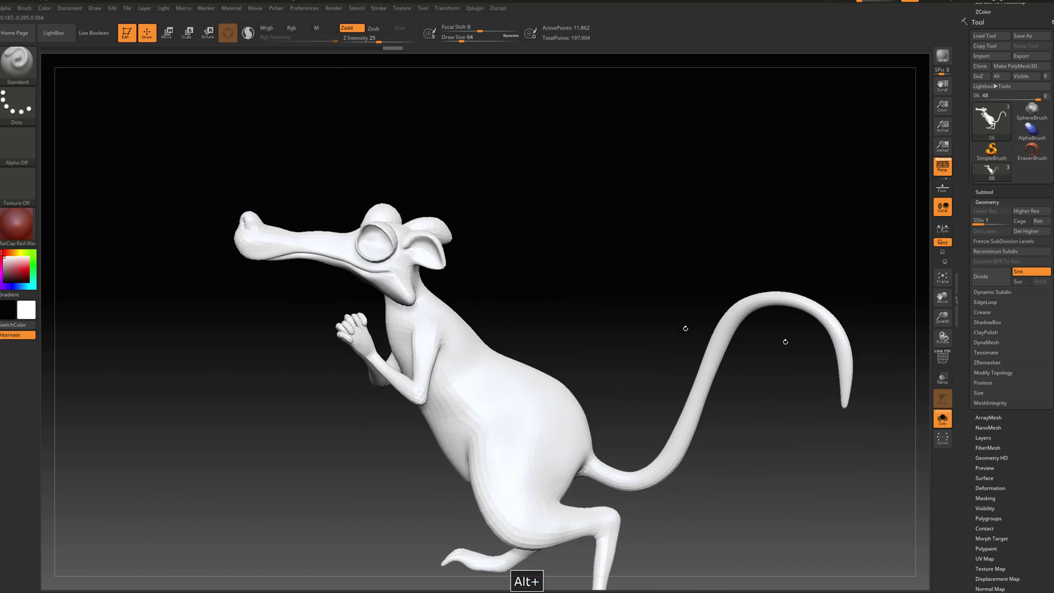
{"action": "left_click", "coordinate": [943, 358]}
{"action": "mouse_move", "coordinate": [835, 483]}
{"action": "left_mouse_down", "text": "alt"}
{"action": "mouse_move", "coordinate": [824, 412]}
{"action": "mouse_move", "coordinate": [856, 428]}
{"action": "left_mouse_up", "text": "alt"}
{"action": "key", "text": "ctrl+w"}
{"action": "left_click", "coordinate": [943, 358]}
{"action": "left_click_drag", "start_coordinate": [579, 170], "coordinate": [581, 178], "text": "alt"}
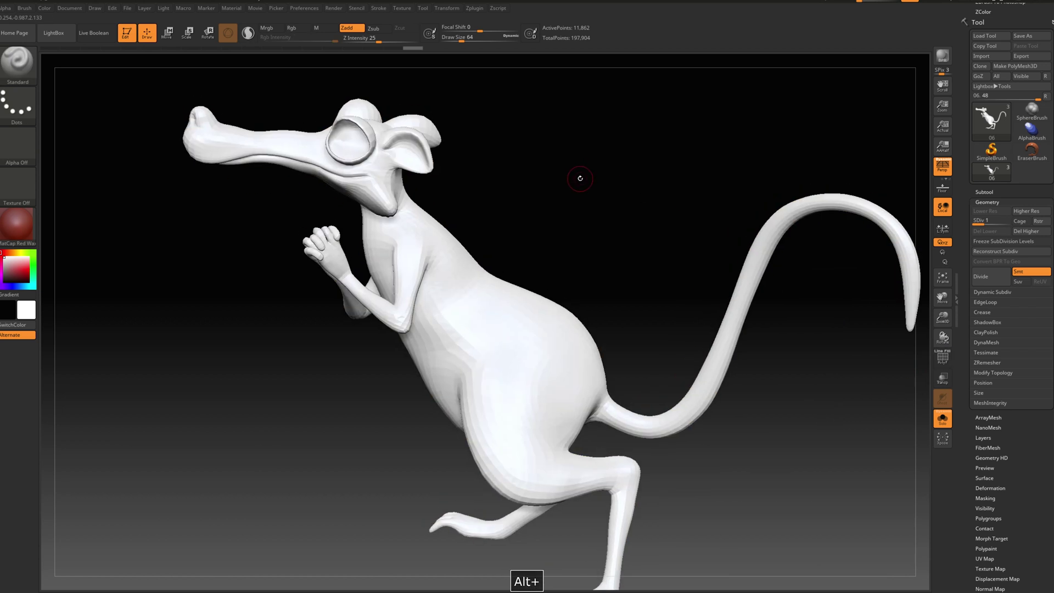
- Raise the mesh to subdivision level 2 and export it to the Desktop as the OBJ file "Body"
{"action": "key", "text": "d"}
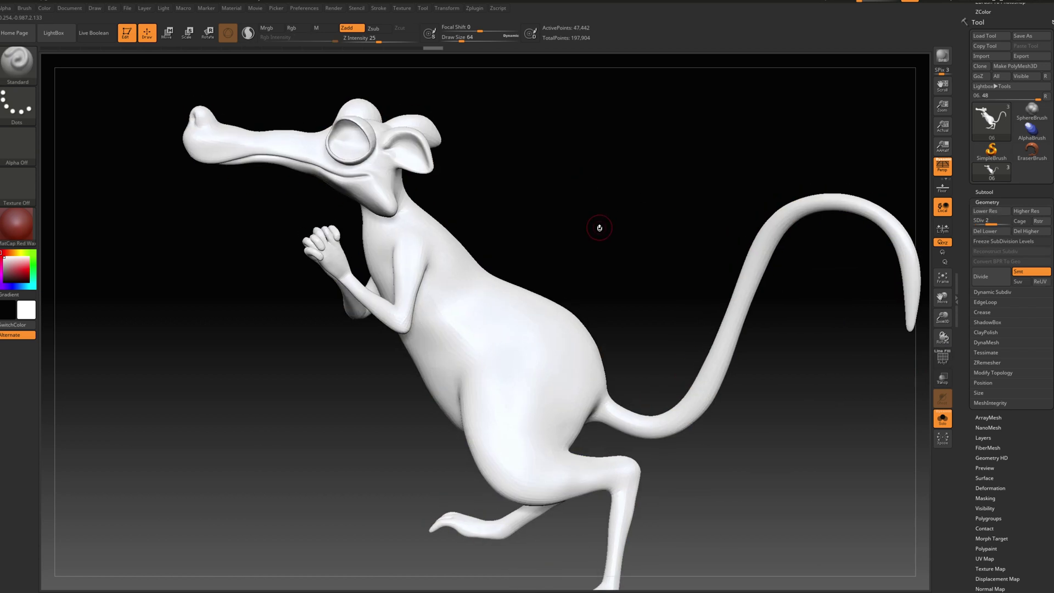
{"action": "left_click", "coordinate": [1022, 55]}
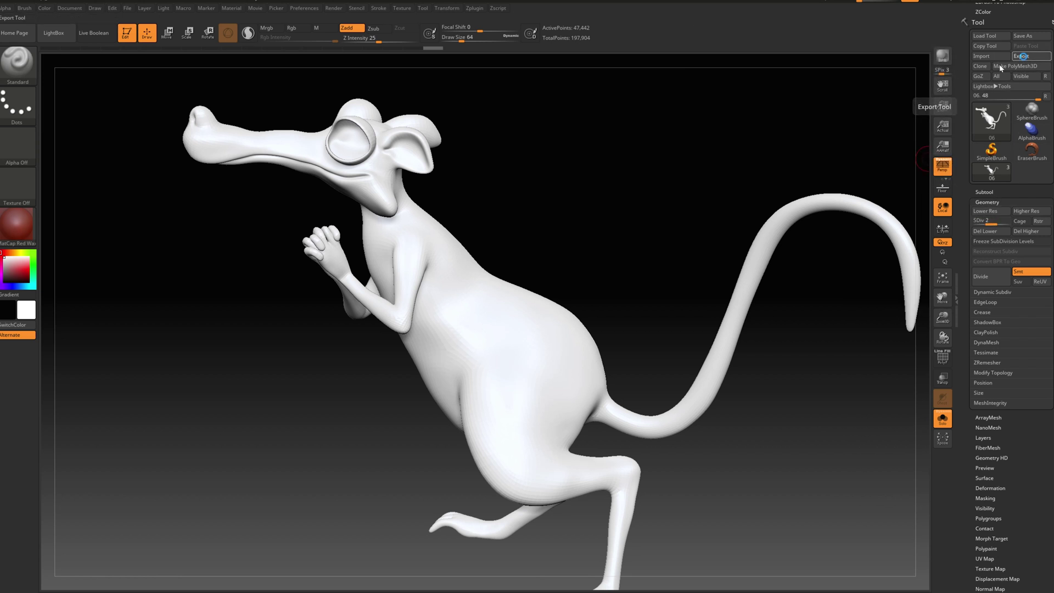
{"action": "type", "text": "B"}
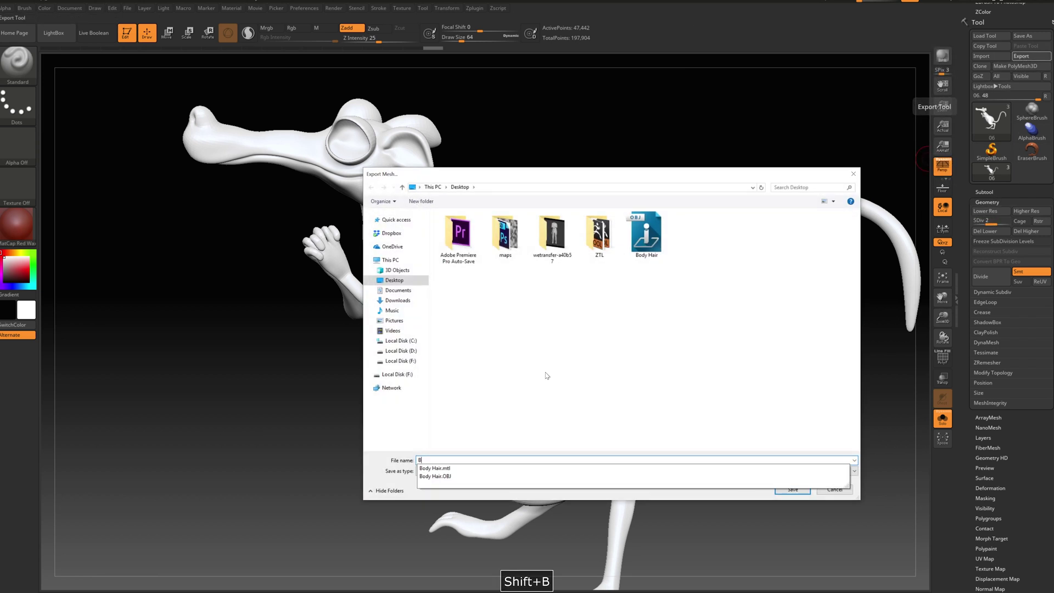
{"action": "type", "text": "ody"}
{"action": "key", "text": "Return"}
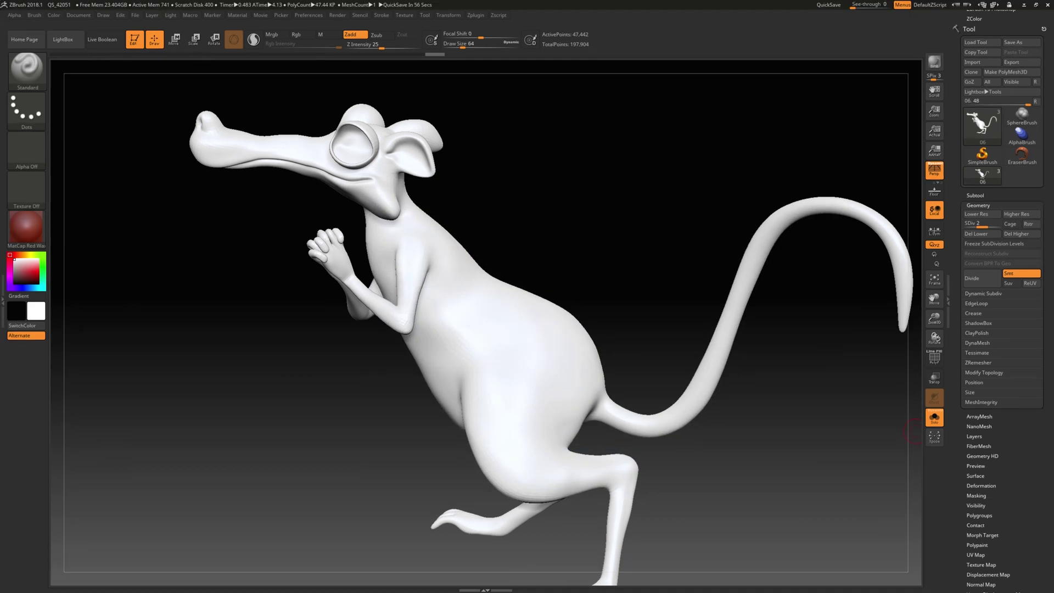
- Switch to 3ds Max and check the system unit scale in the units setup
{"action": "key", "text": "alt+Tab"}
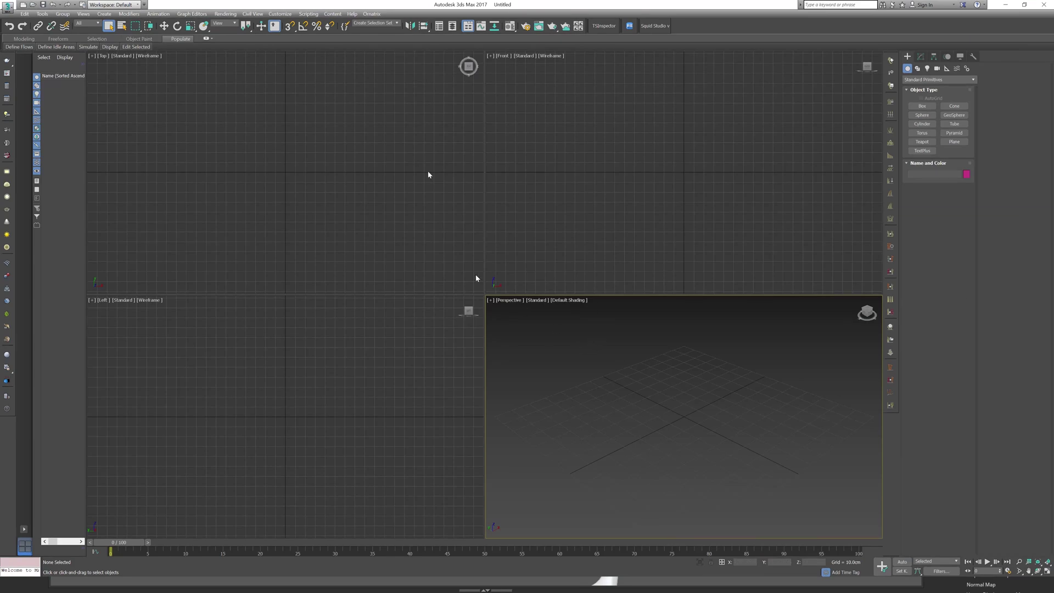
{"action": "left_click", "coordinate": [281, 13]}
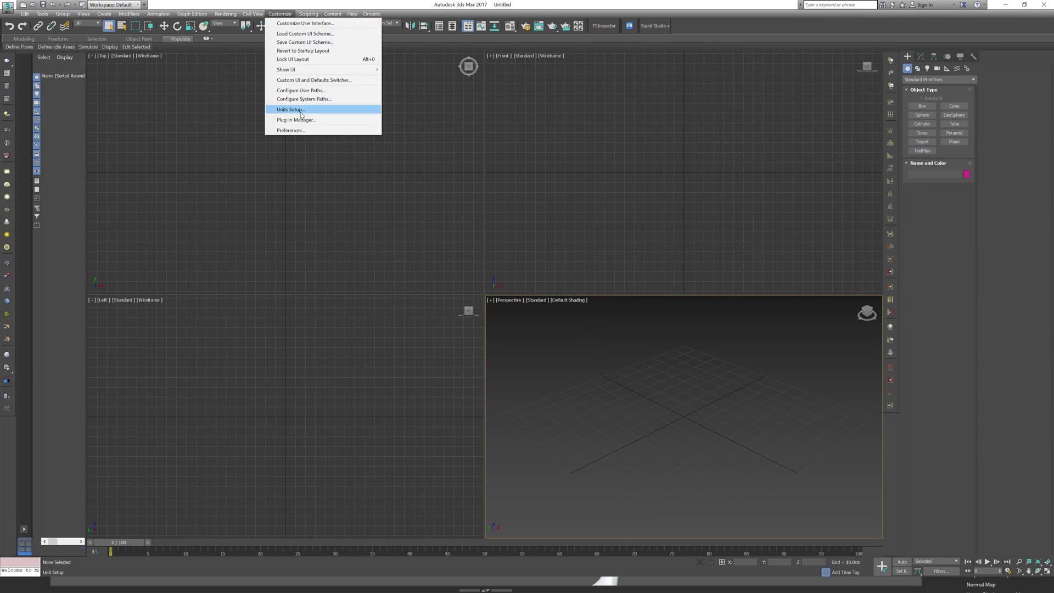
{"action": "left_click", "coordinate": [305, 110]}
{"action": "left_click", "coordinate": [531, 224]}
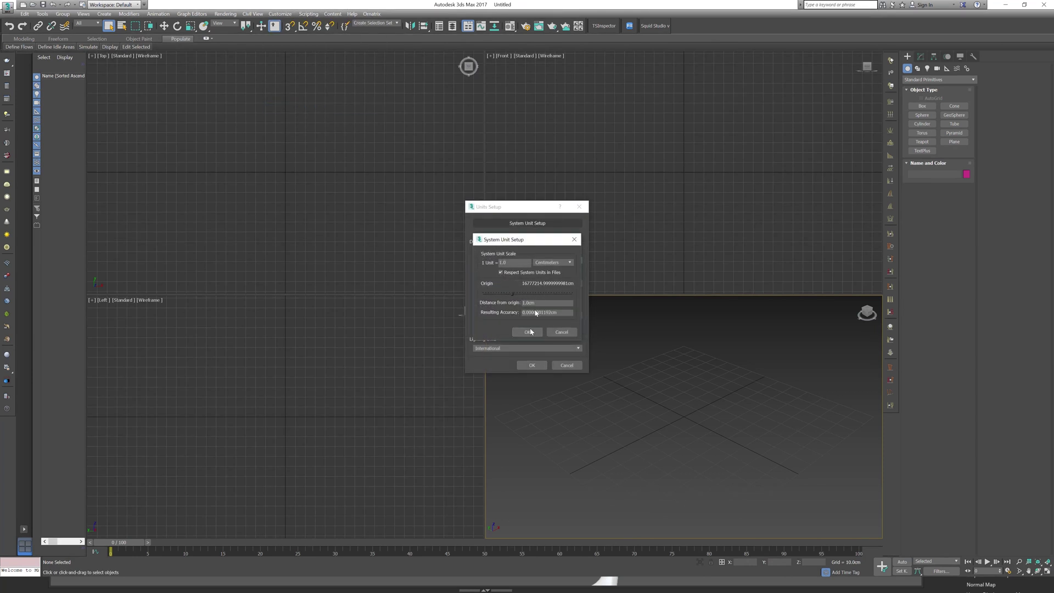
{"action": "left_click", "coordinate": [532, 332]}
{"action": "left_click", "coordinate": [536, 364]}
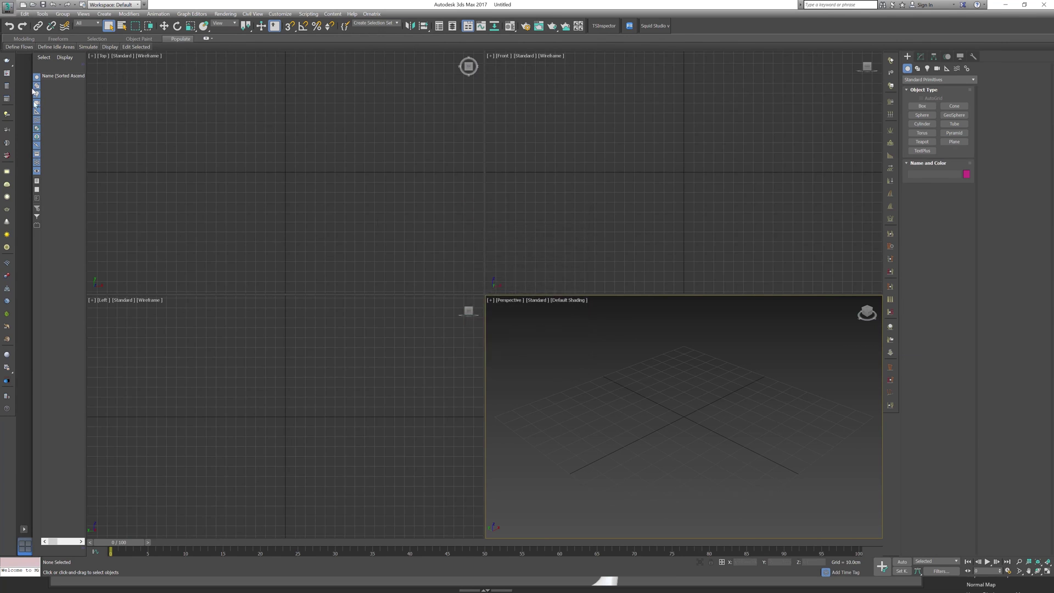
- Import the Body OBJ from the Desktop, skipping the missing map, and maximize the perspective view
{"action": "key", "text": "alt+f"}
{"action": "left_click", "coordinate": [33, 122]}
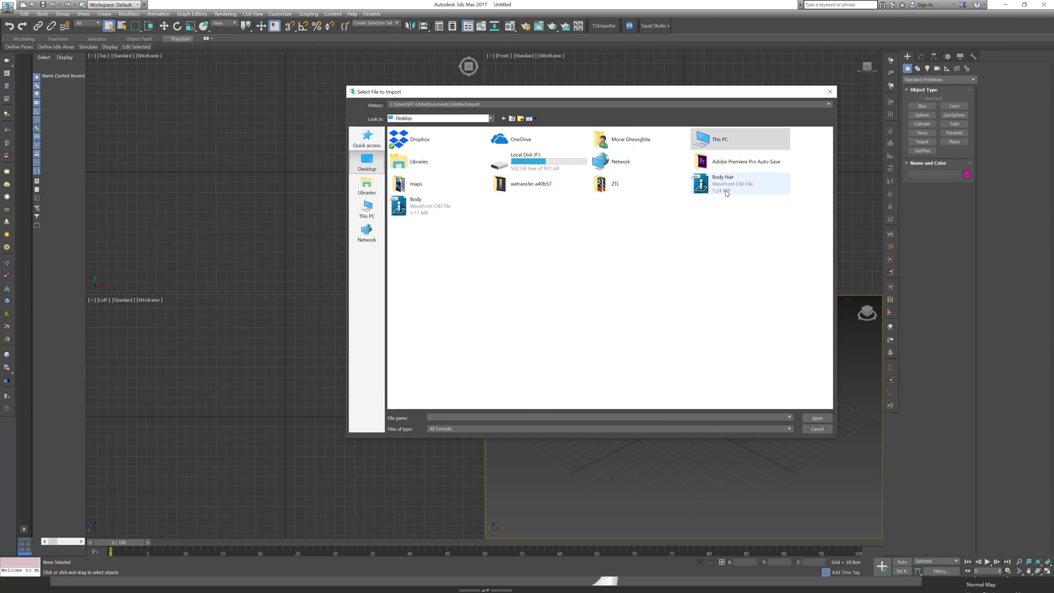
{"action": "double_click", "coordinate": [434, 207]}
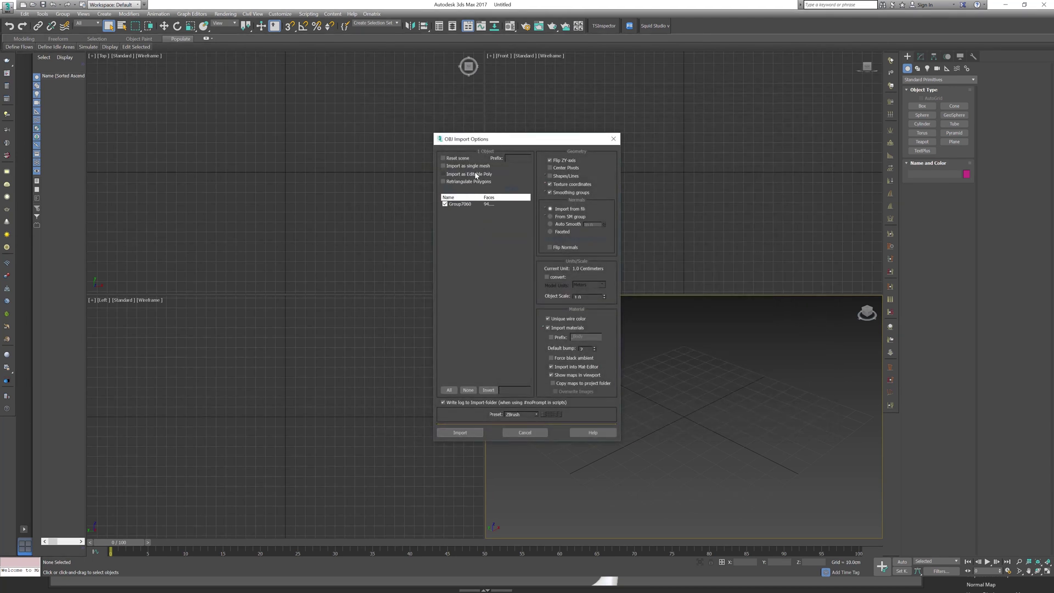
{"action": "left_click", "coordinate": [461, 431]}
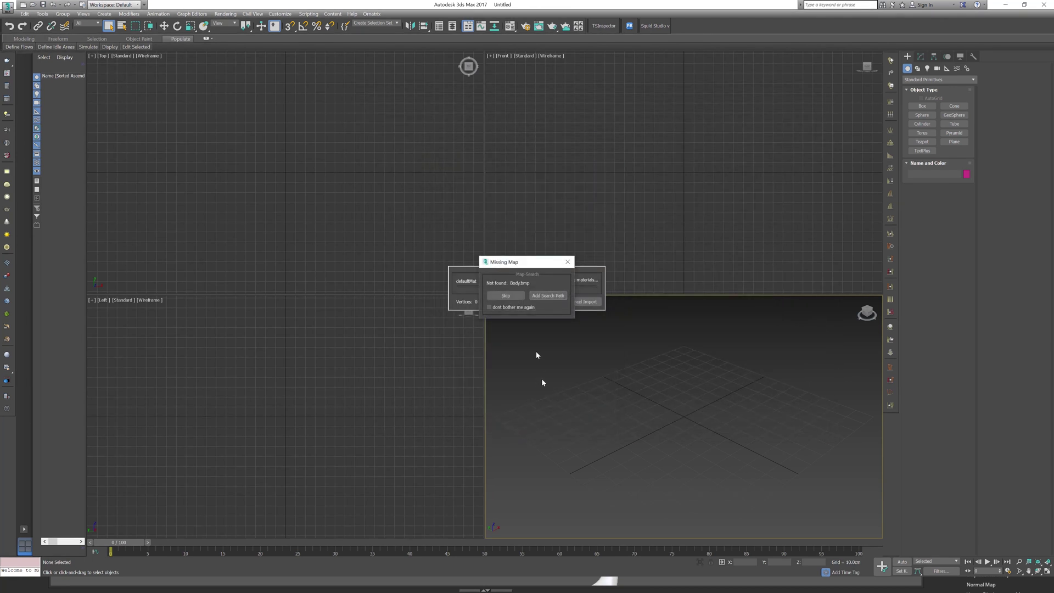
{"action": "left_click", "coordinate": [506, 296]}
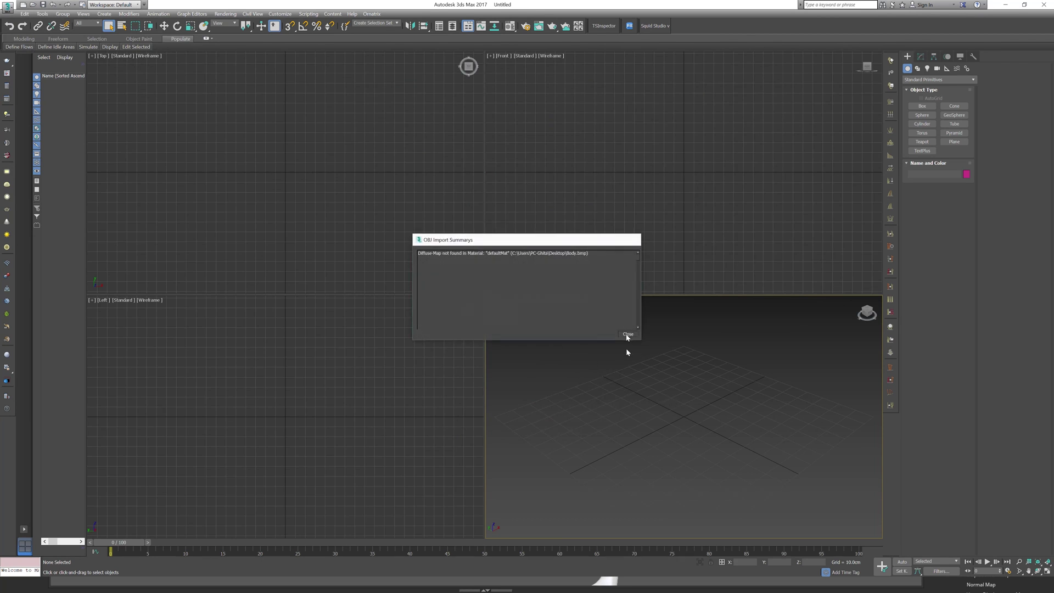
{"action": "left_click", "coordinate": [628, 334]}
{"action": "key", "text": "alt+w"}
{"action": "middle_click_drag", "start_coordinate": [695, 383], "coordinate": [681, 384], "text": "alt"}
- Import the Body Hair OBJ from the Desktop with all its groups, skipping the missing map
{"action": "left_click", "coordinate": [8, 8]}
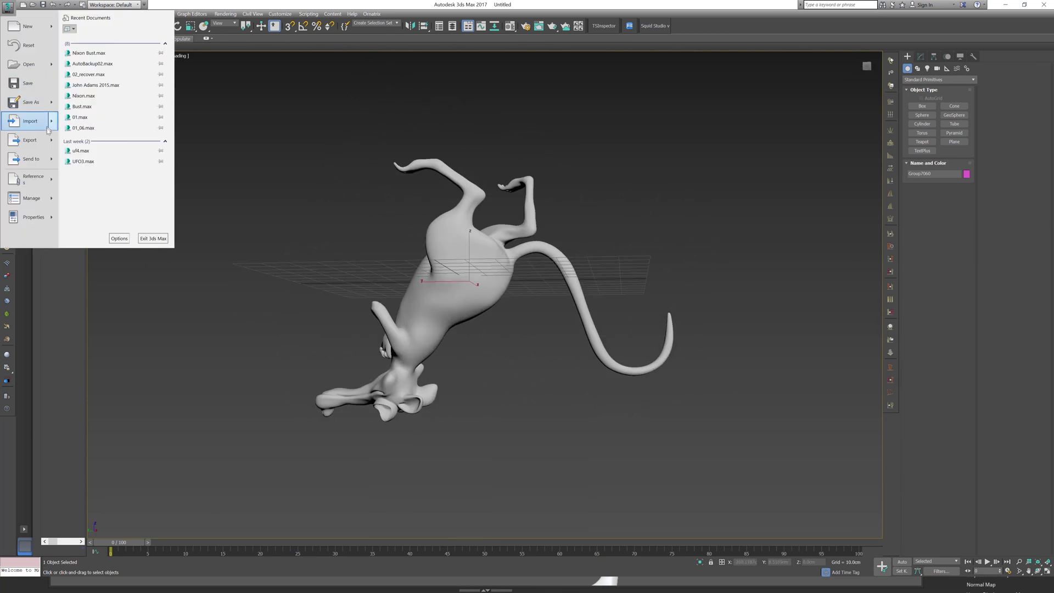
{"action": "left_click", "coordinate": [30, 122]}
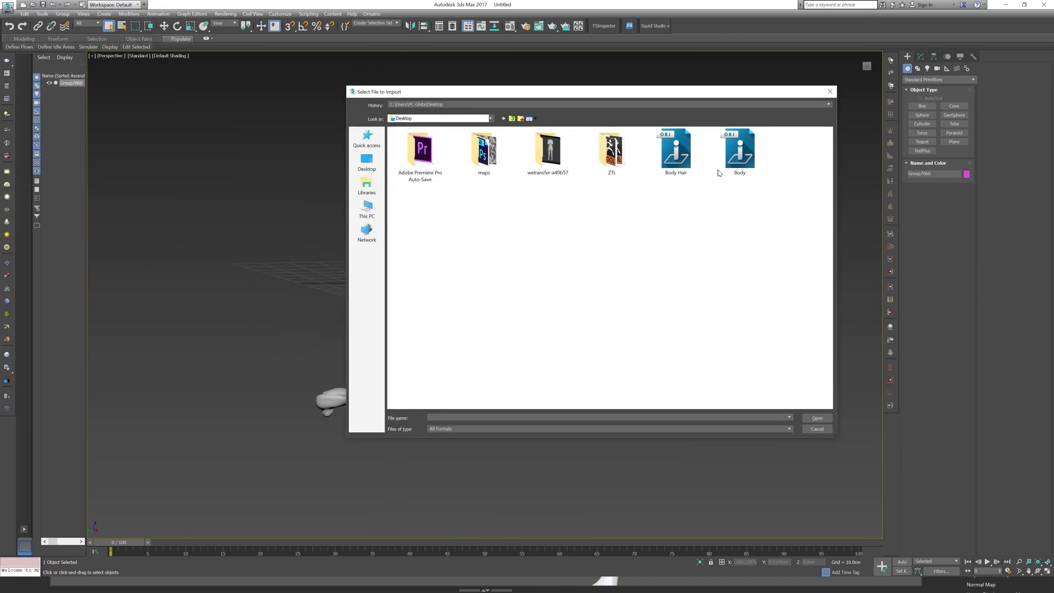
{"action": "double_click", "coordinate": [691, 158]}
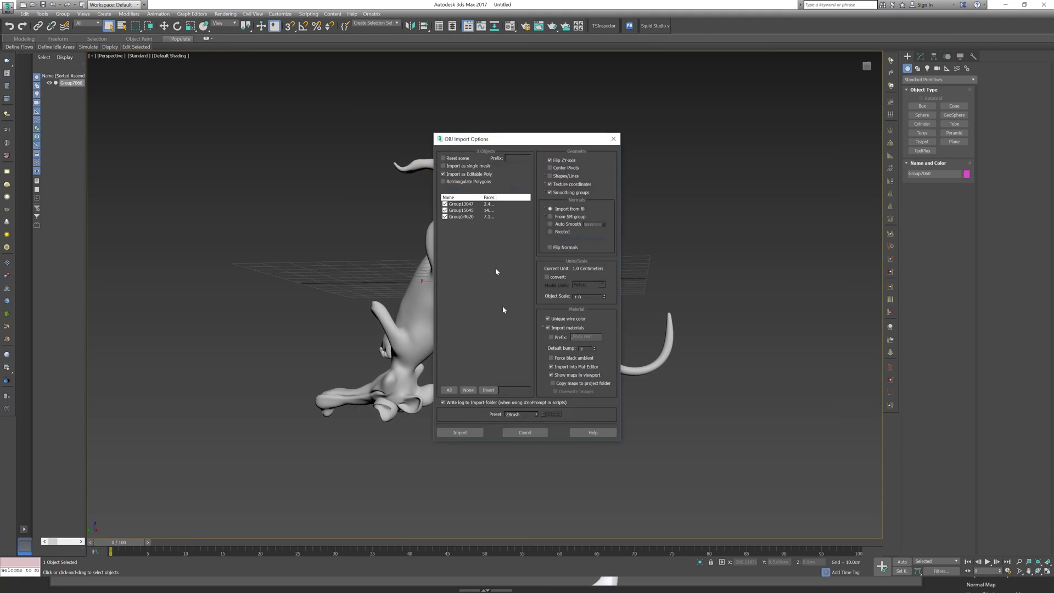
{"action": "left_click", "coordinate": [461, 431]}
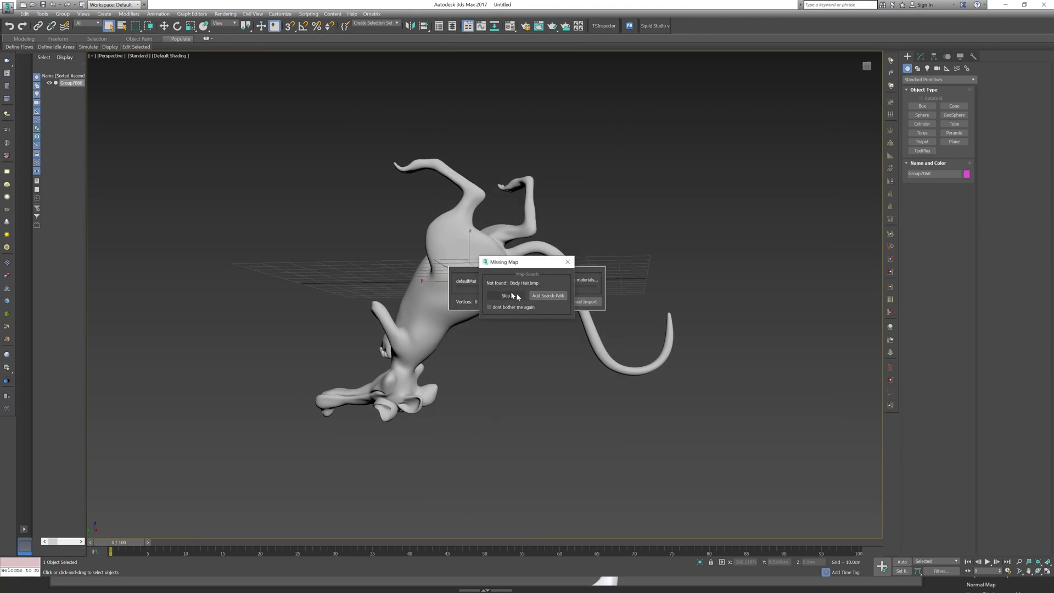
{"action": "left_click", "coordinate": [505, 296]}
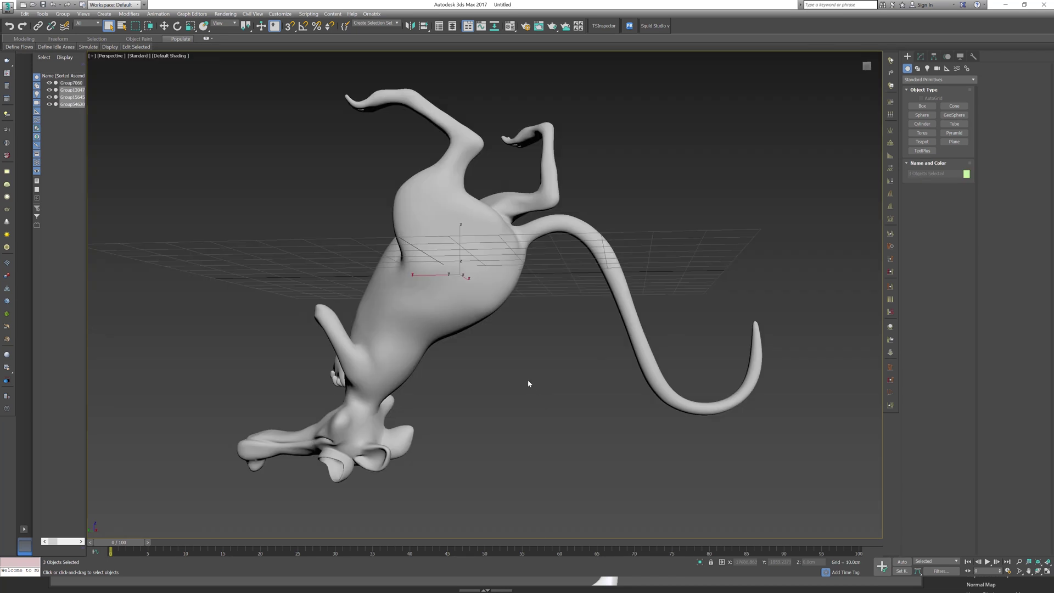
{"action": "middle_click_drag", "start_coordinate": [528, 381], "coordinate": [548, 387]}
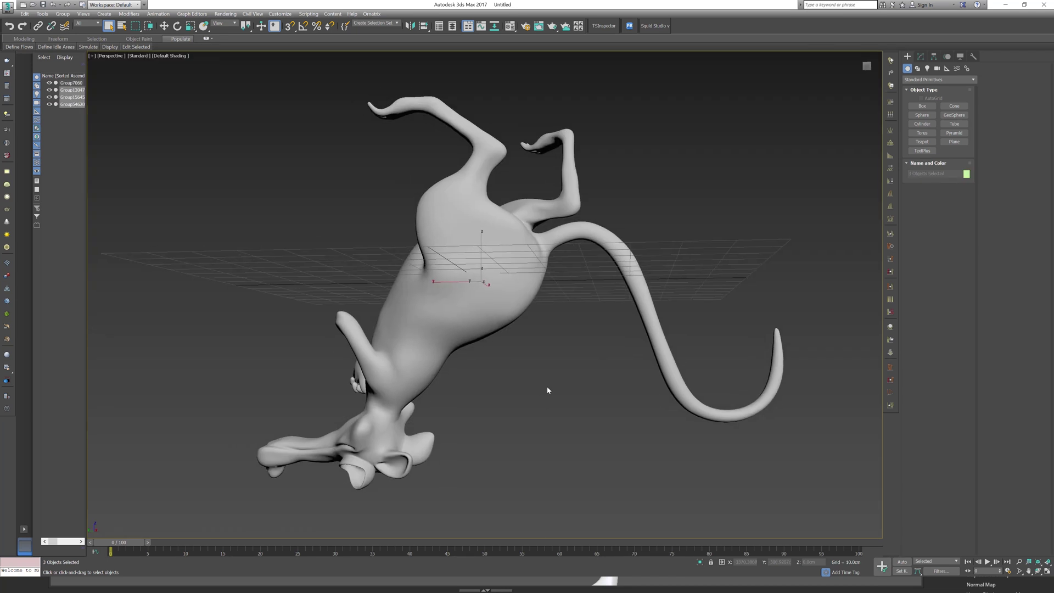
- Select all four imported body and hair-base objects and combine them into one group with the default name
{"action": "key", "text": "ctrl+a"}
{"action": "left_click", "coordinate": [63, 14]}
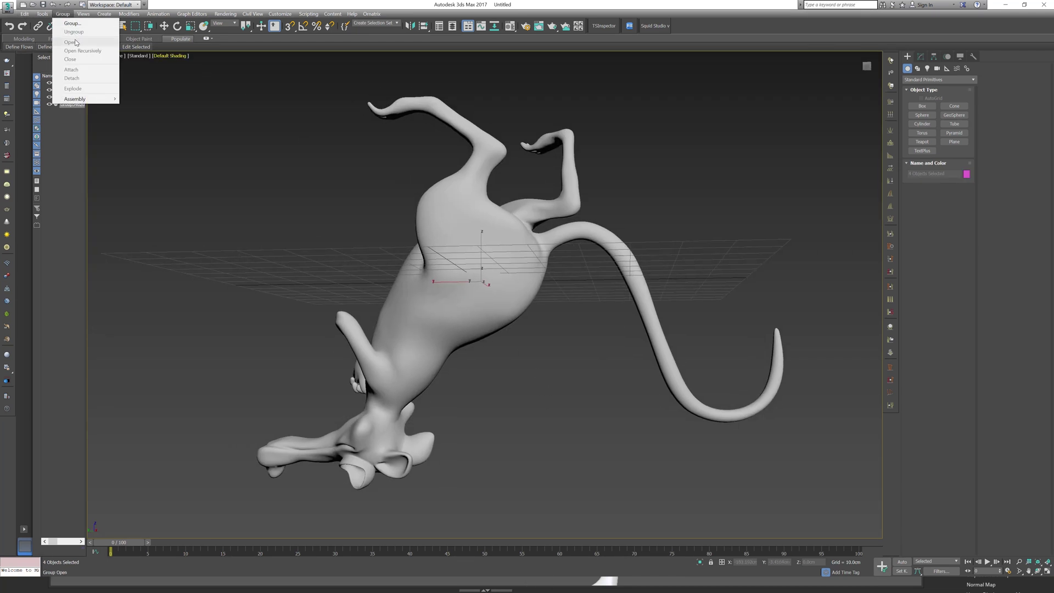
{"action": "left_click", "coordinate": [72, 23]}
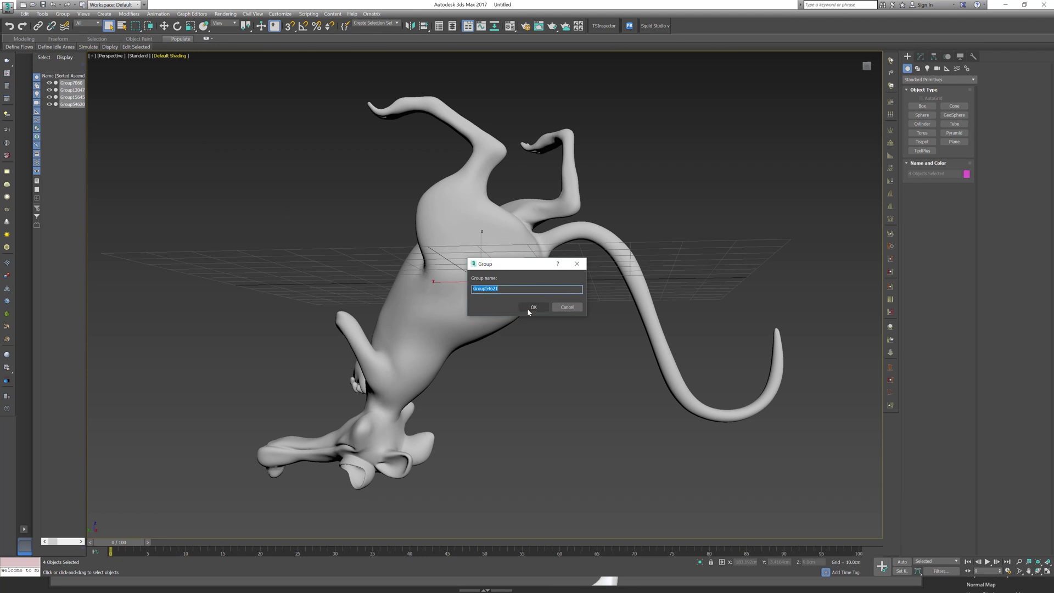
{"action": "left_click", "coordinate": [532, 308]}
{"action": "key", "text": "w"}
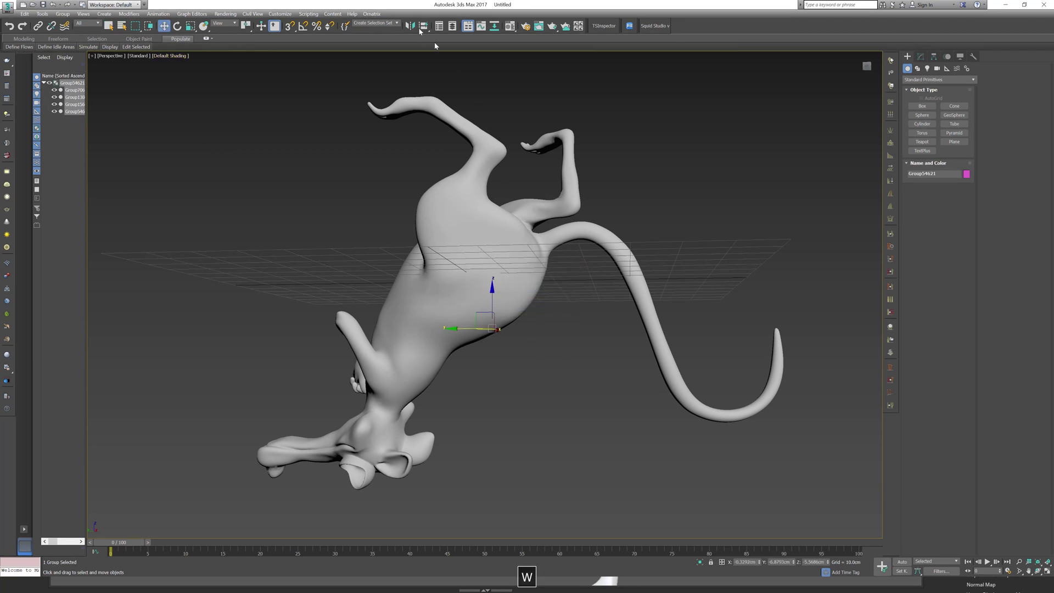
- Try to mirror the group across the Z axis without cloning it
{"action": "left_click", "coordinate": [411, 26]}
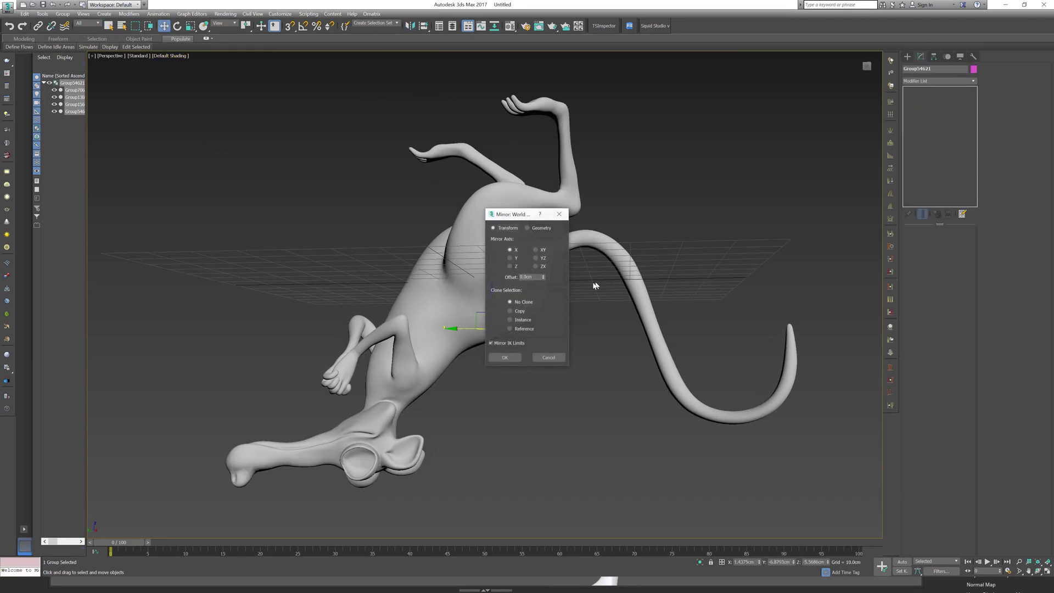
{"action": "left_click", "coordinate": [513, 258]}
{"action": "left_click", "coordinate": [516, 267]}
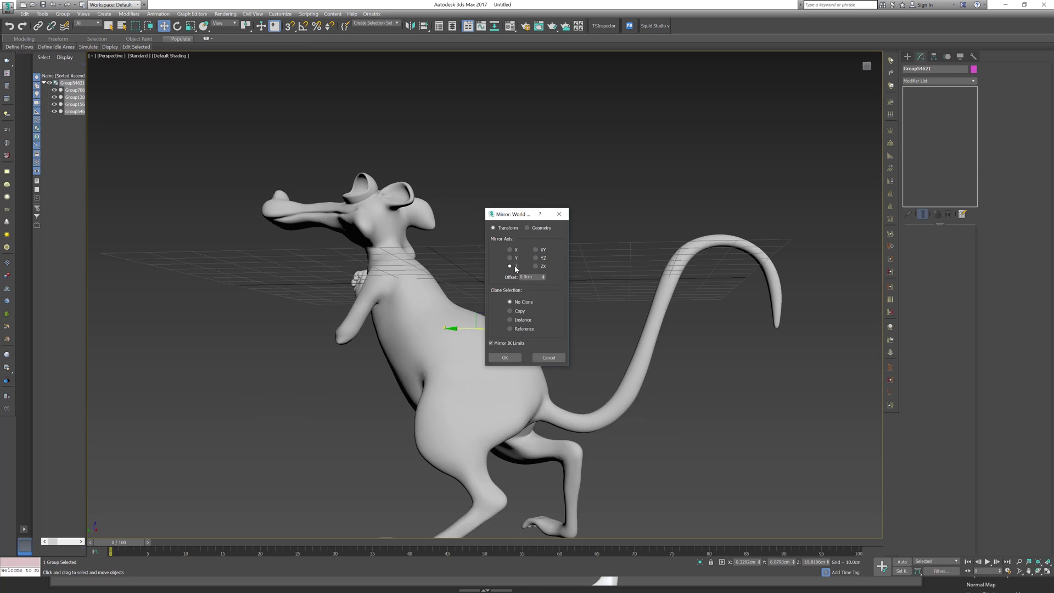
{"action": "left_click", "coordinate": [506, 358]}
- Try to raise the mirrored group in the shaded front view to bring its feet above the ground line
{"action": "scroll", "coordinate": [503, 329], "scroll_direction": "down", "scroll_amount": 4}
{"action": "left_click_drag", "start_coordinate": [483, 286], "coordinate": [486, 213]}
{"action": "key", "text": "z"}
{"action": "key", "text": "f"}
{"action": "key", "text": "z"}
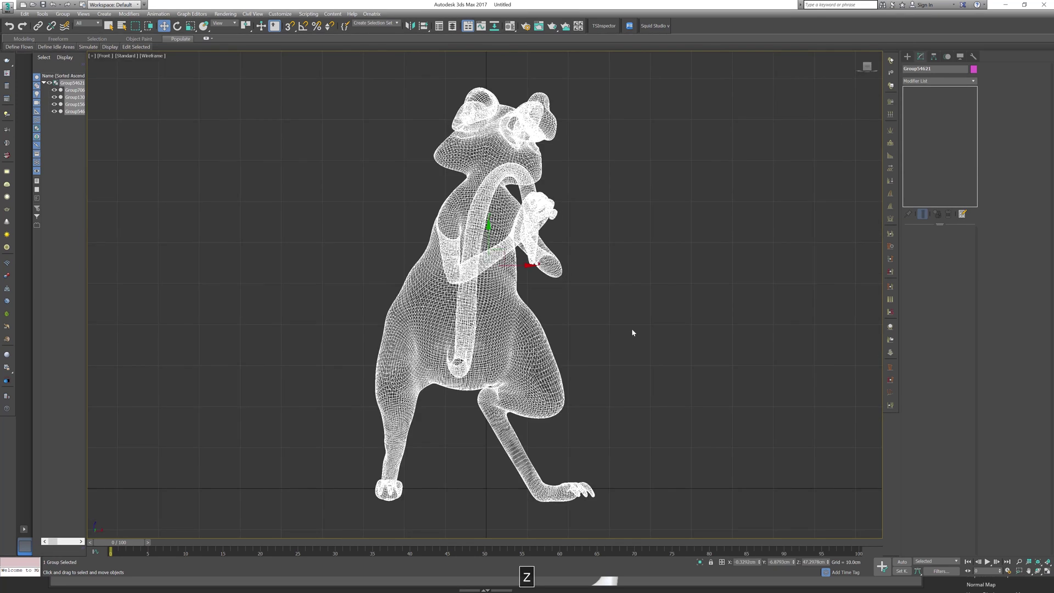
{"action": "key", "text": "F3"}
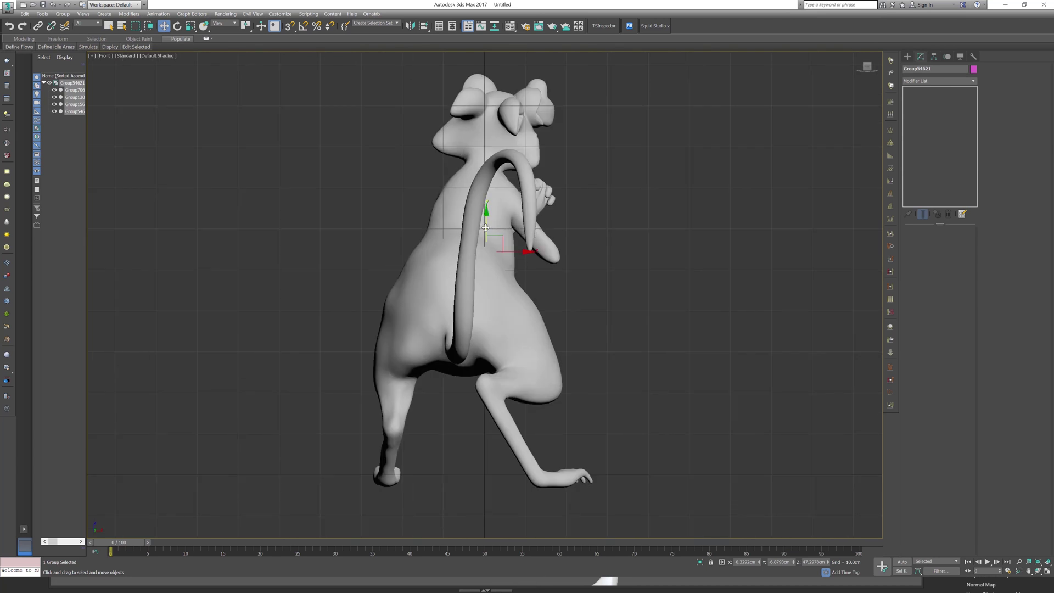
{"action": "left_click_drag", "start_coordinate": [486, 227], "coordinate": [490, 215]}
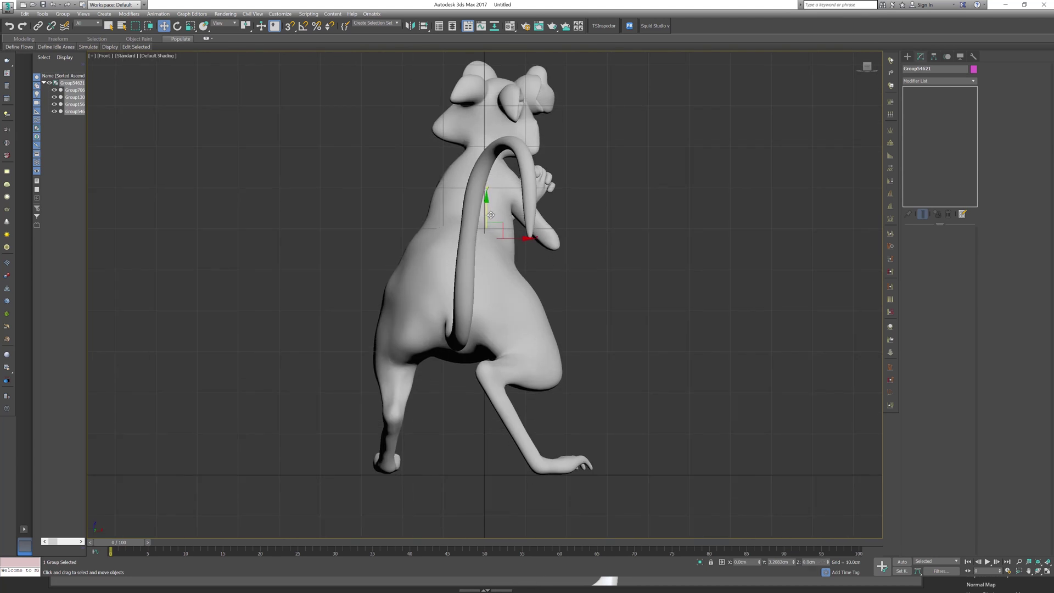
- Undo the group's vertical moves and the mirror
{"action": "key", "text": "ctrl+z"}
{"action": "key", "text": "ctrl+z"}
{"action": "key", "text": "ctrl+z"}
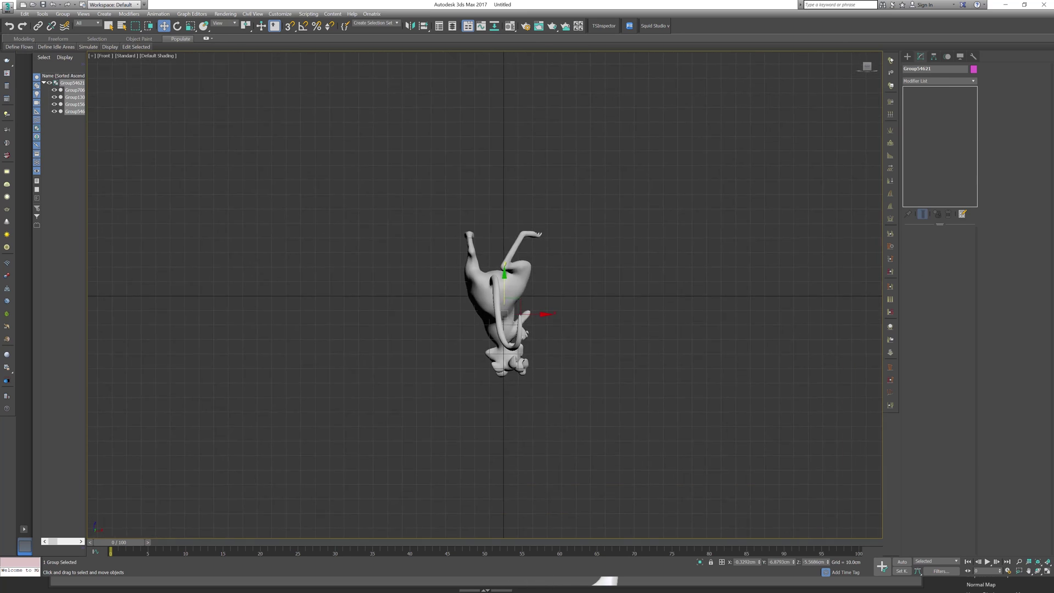
- Switch to ZBrush and make the teeth and claws subtool "08" active on its own
{"action": "key", "text": "alt+Tab"}
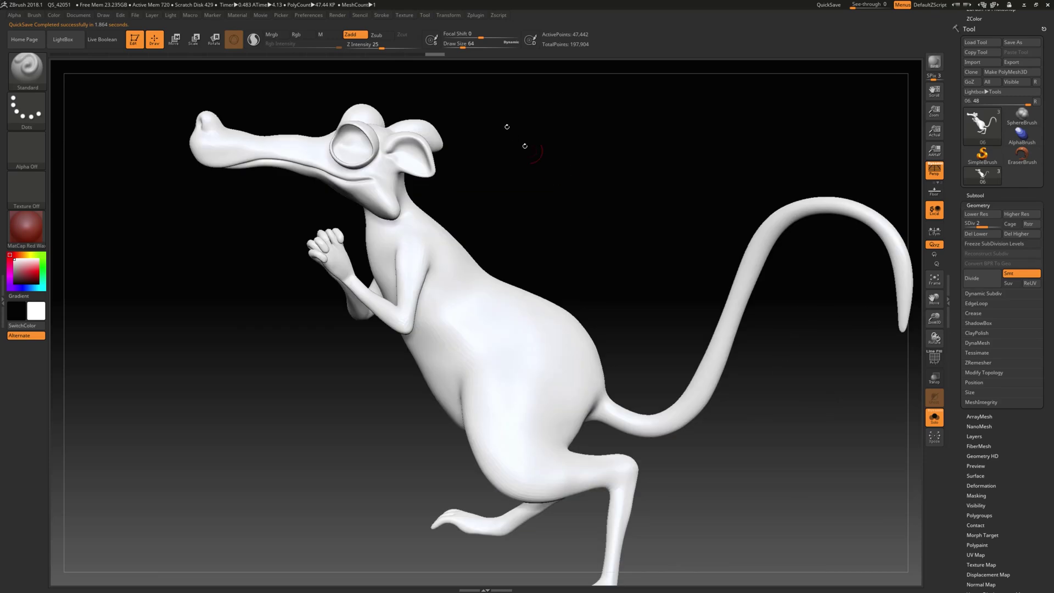
{"action": "left_click", "coordinate": [973, 196]}
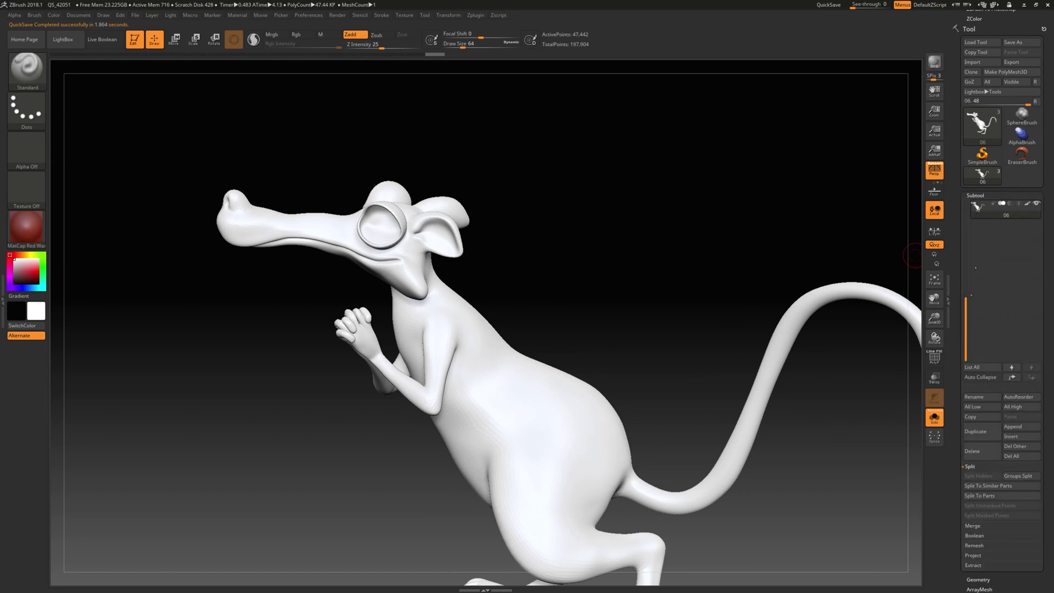
{"action": "left_click_drag", "start_coordinate": [965, 280], "coordinate": [960, 195]}
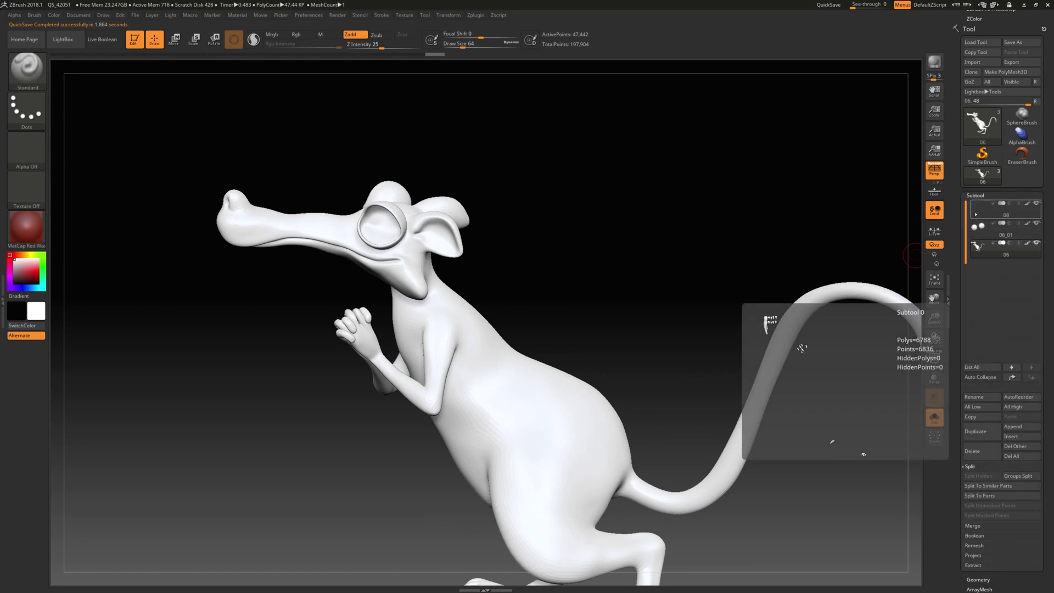
{"action": "left_click", "coordinate": [981, 208]}
{"action": "left_click_drag", "start_coordinate": [654, 247], "coordinate": [783, 230], "text": "alt"}
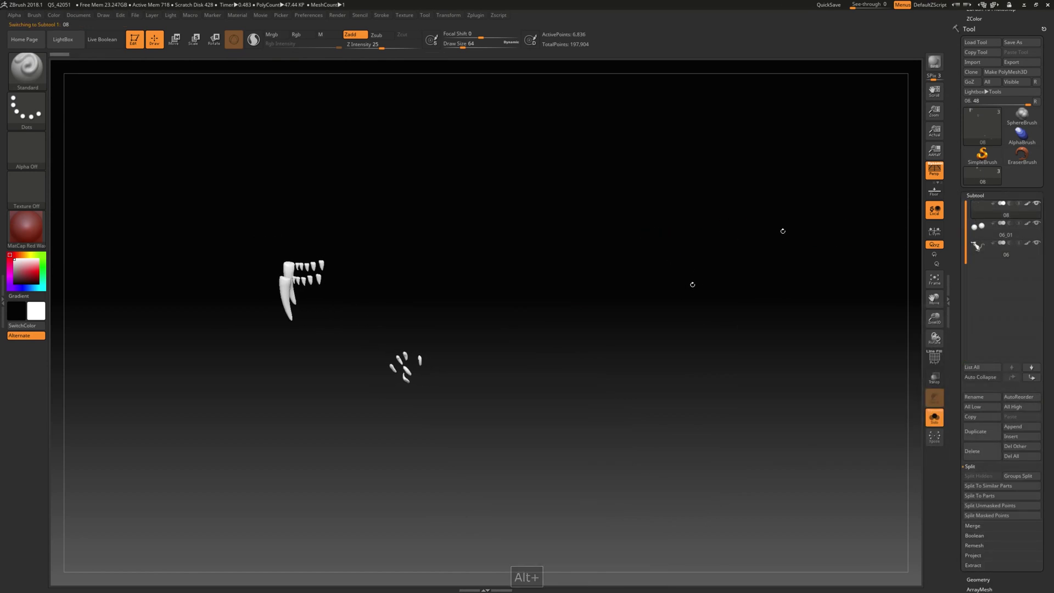
- Assign the teeth and claws to a single polygroup and export them to the Desktop as the OBJ file "tooths"
{"action": "key", "text": "ctrl+w"}
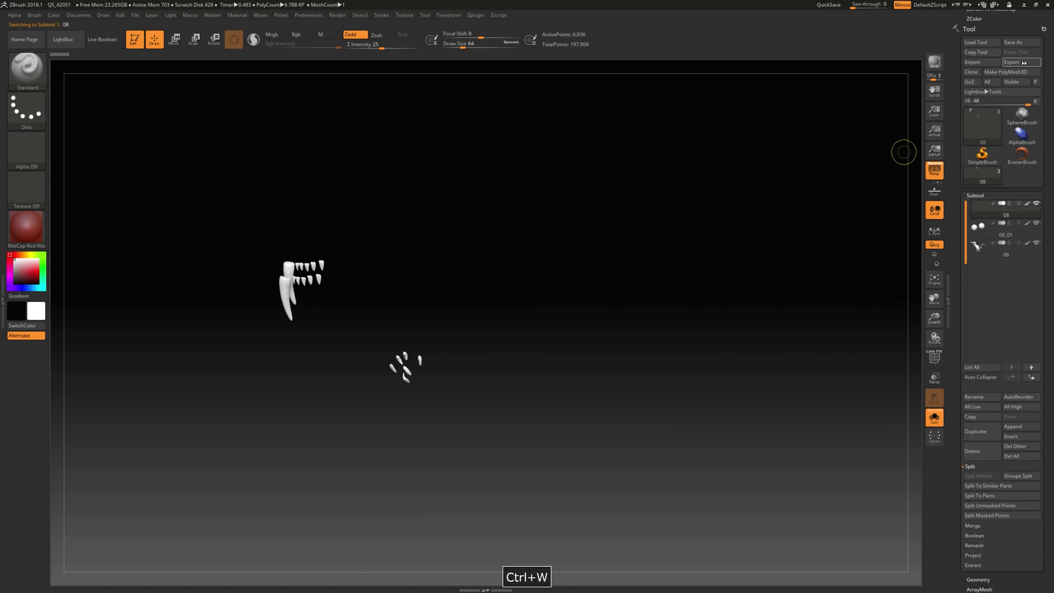
{"action": "left_click", "coordinate": [1022, 62]}
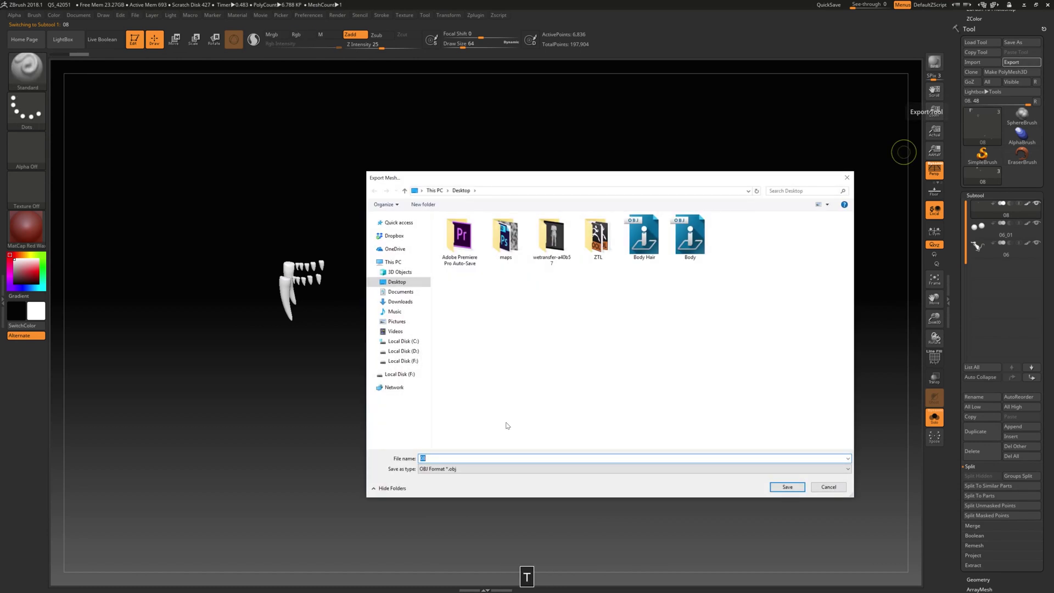
{"action": "key", "text": "BackSpace"}
{"action": "key", "text": "BackSpace"}
{"action": "type", "text": "teeth"}
{"action": "key", "text": "Return"}
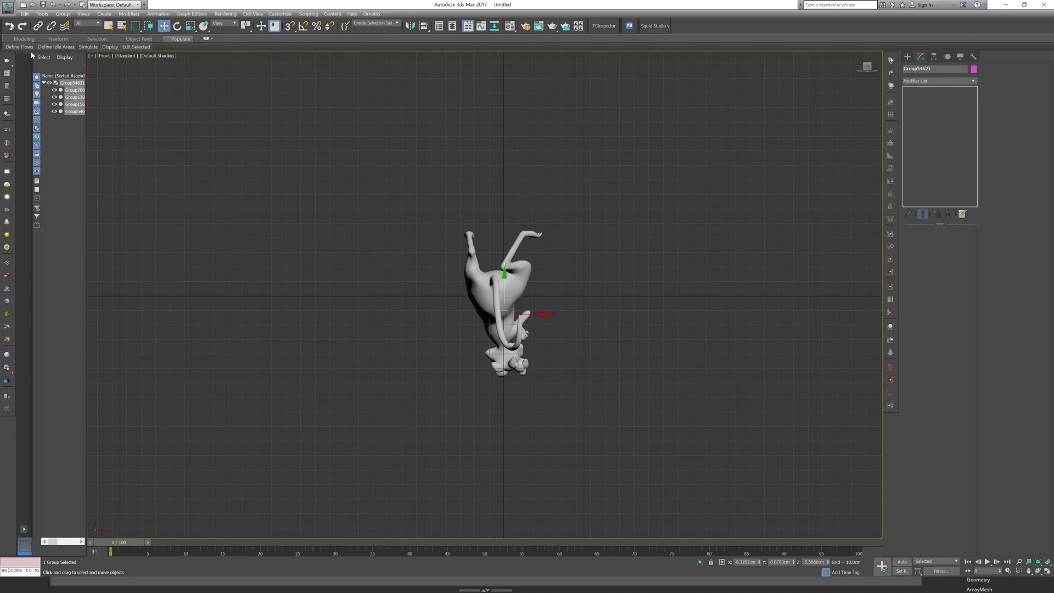
- Switch to 3ds Max and import the tooths OBJ from the Desktop with the ZBrush preset, skipping the missing map
{"action": "left_click", "coordinate": [8, 7]}
{"action": "left_click", "coordinate": [44, 130]}
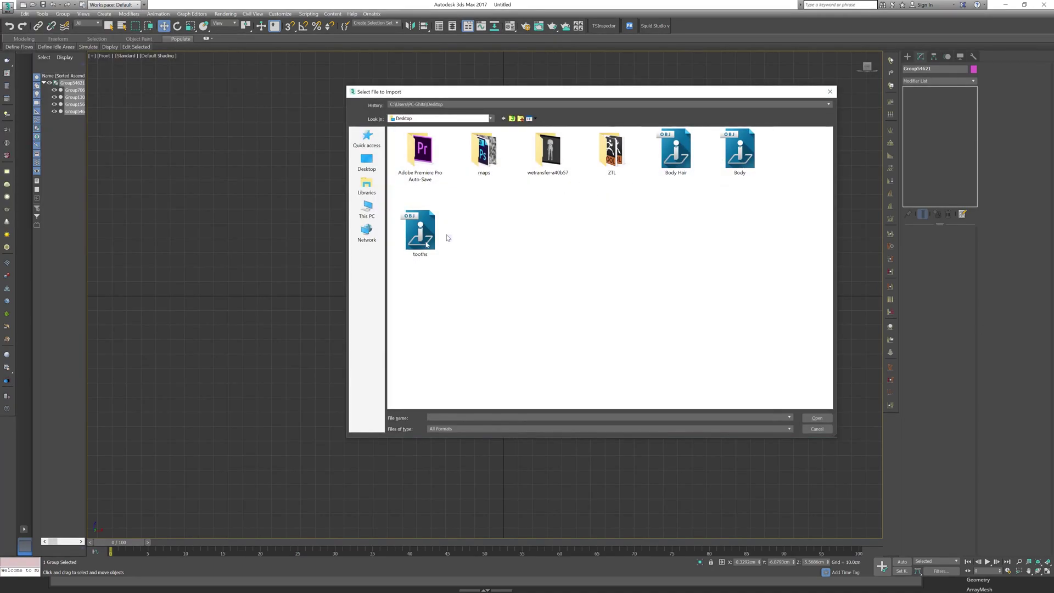
{"action": "double_click", "coordinate": [420, 246]}
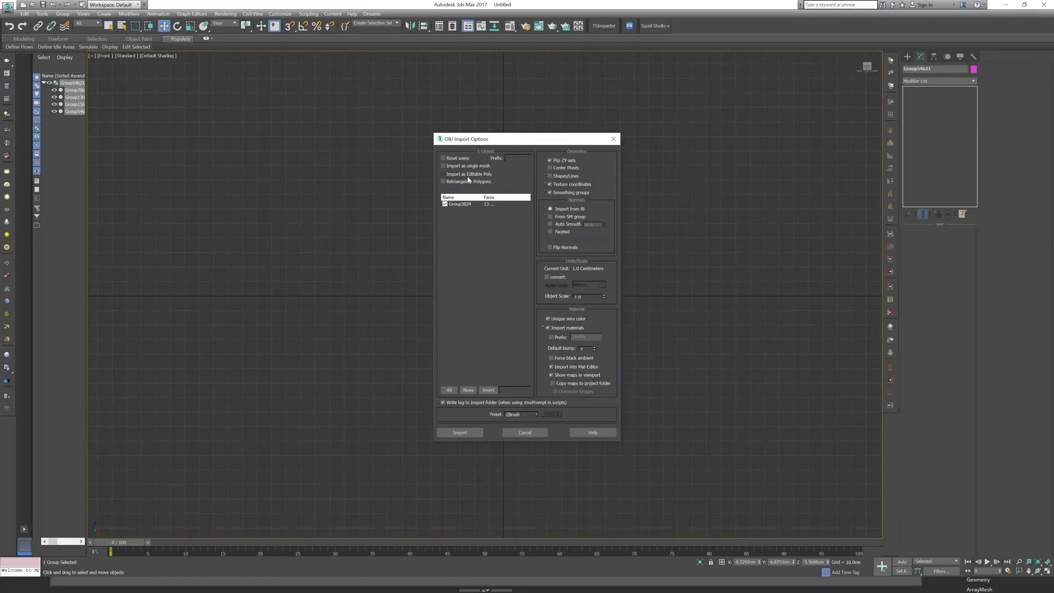
{"action": "left_click", "coordinate": [479, 433]}
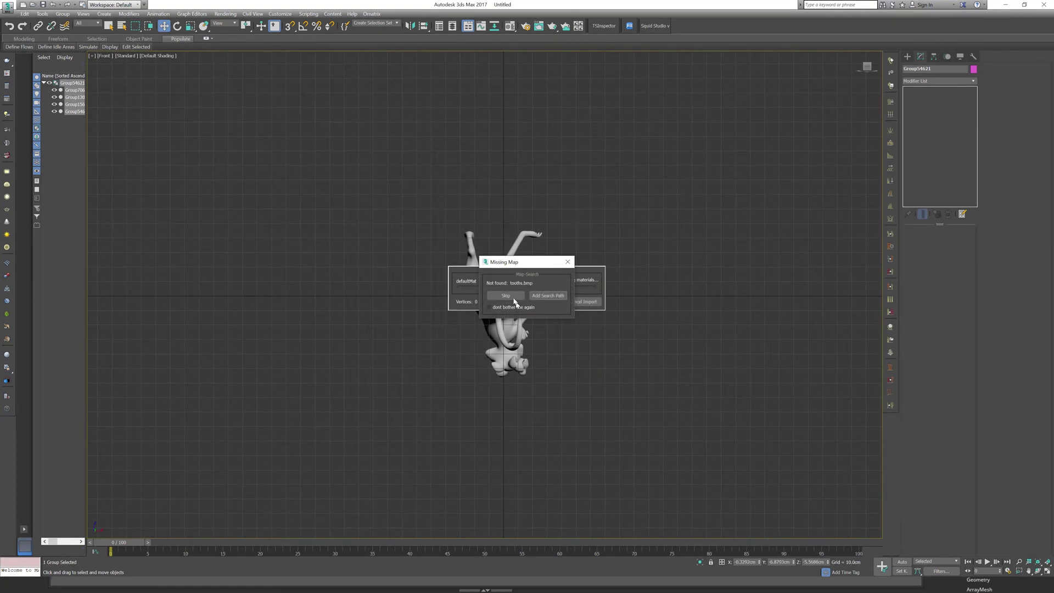
{"action": "left_click", "coordinate": [514, 298]}
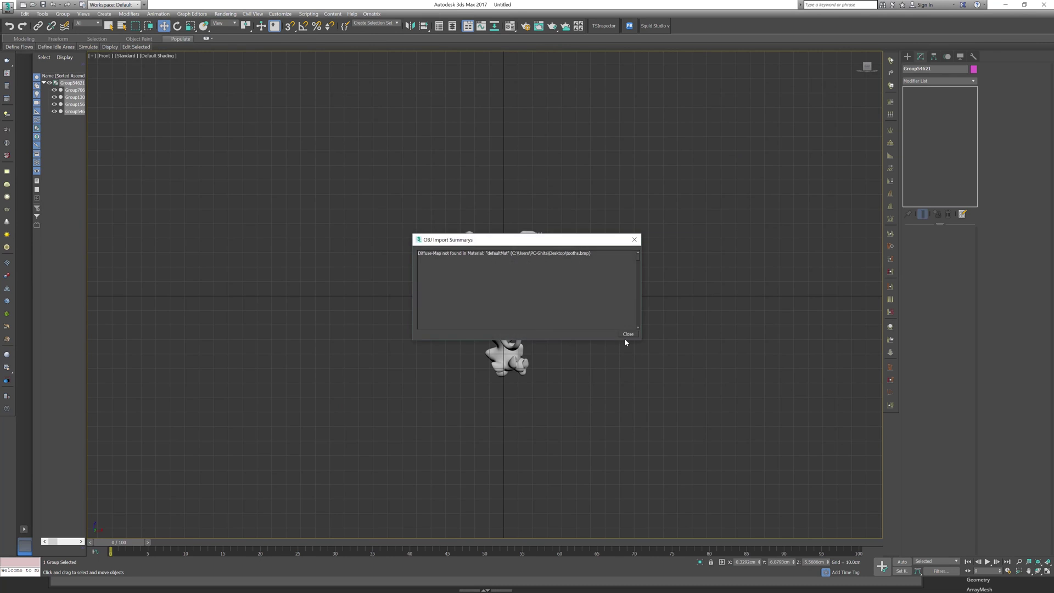
{"action": "left_click", "coordinate": [627, 334]}
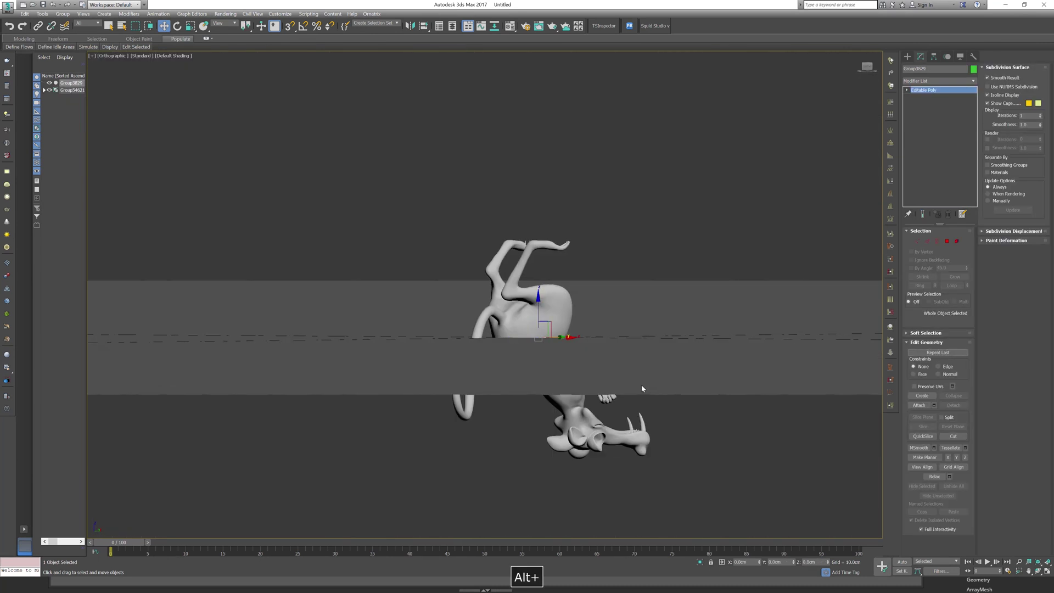
- Show edged faces and combine the teeth object and the existing body group into one new group
{"action": "key", "text": "F4"}
{"action": "scroll", "coordinate": [584, 299], "scroll_direction": "up", "scroll_amount": 5}
{"action": "key", "text": "ctrl+a"}
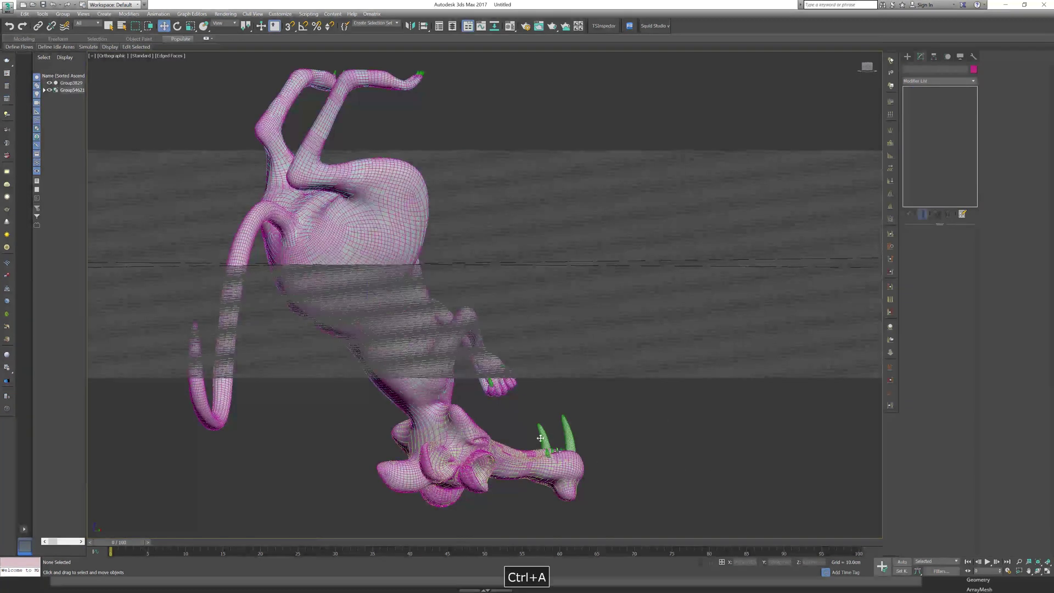
{"action": "left_click", "coordinate": [63, 13]}
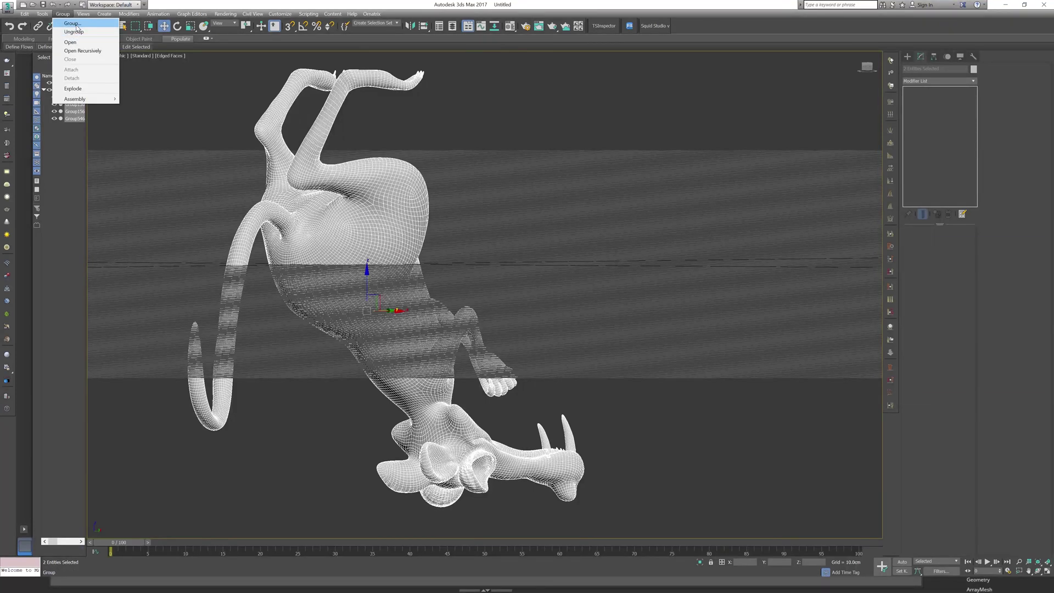
{"action": "left_click", "coordinate": [71, 20]}
{"action": "left_click", "coordinate": [531, 307]}
{"action": "scroll", "coordinate": [573, 341], "scroll_direction": "down", "scroll_amount": 3}
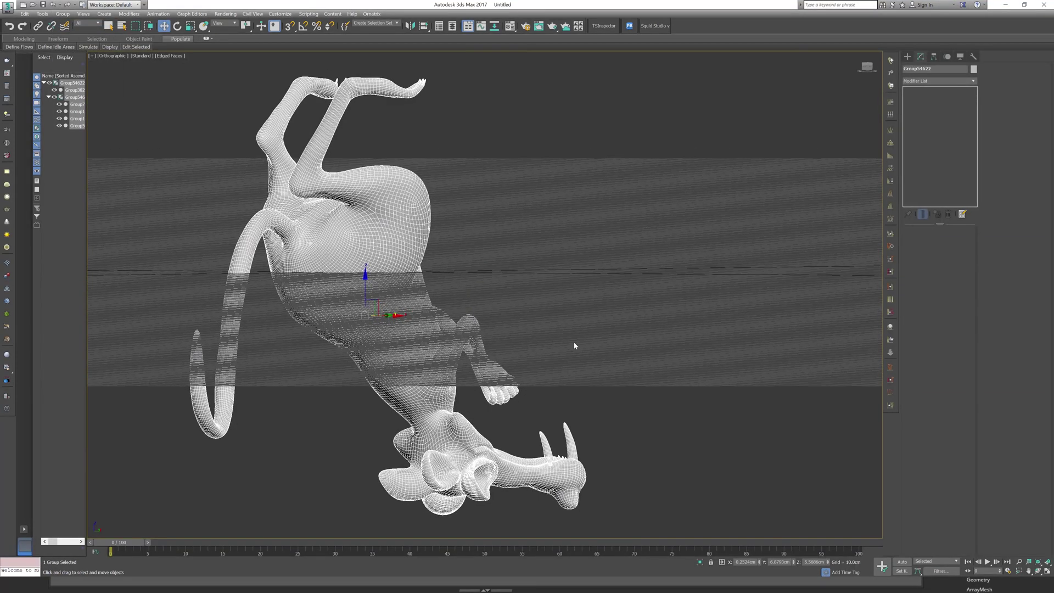
- Mirror the new group across Z without cloning and raise it in the front view until its feet rest on the ground line
{"action": "left_click", "coordinate": [409, 26]}
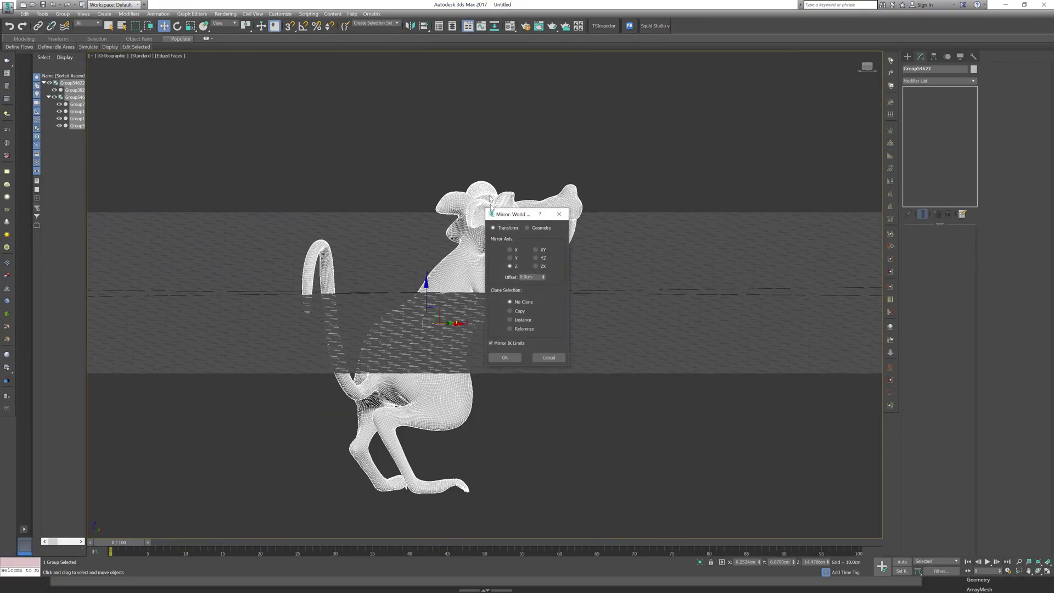
{"action": "left_click", "coordinate": [507, 358]}
{"action": "key", "text": "f"}
{"action": "key", "text": "z"}
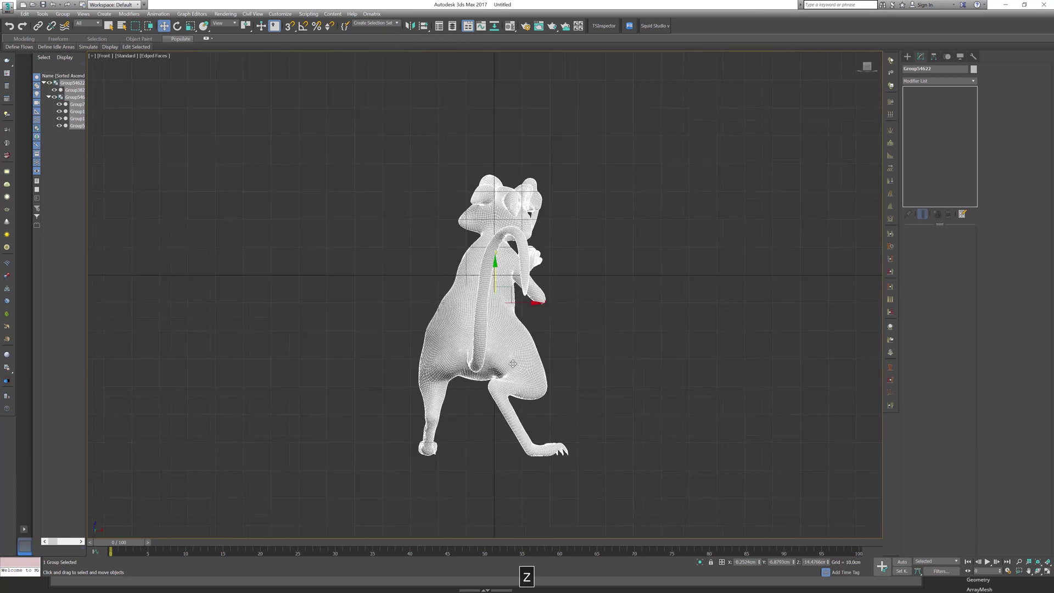
{"action": "left_click_drag", "start_coordinate": [516, 282], "coordinate": [497, 212]}
- Examine the creature's orientation and foot placement from the left and front views
{"action": "key", "text": "l"}
{"action": "key", "text": "z"}
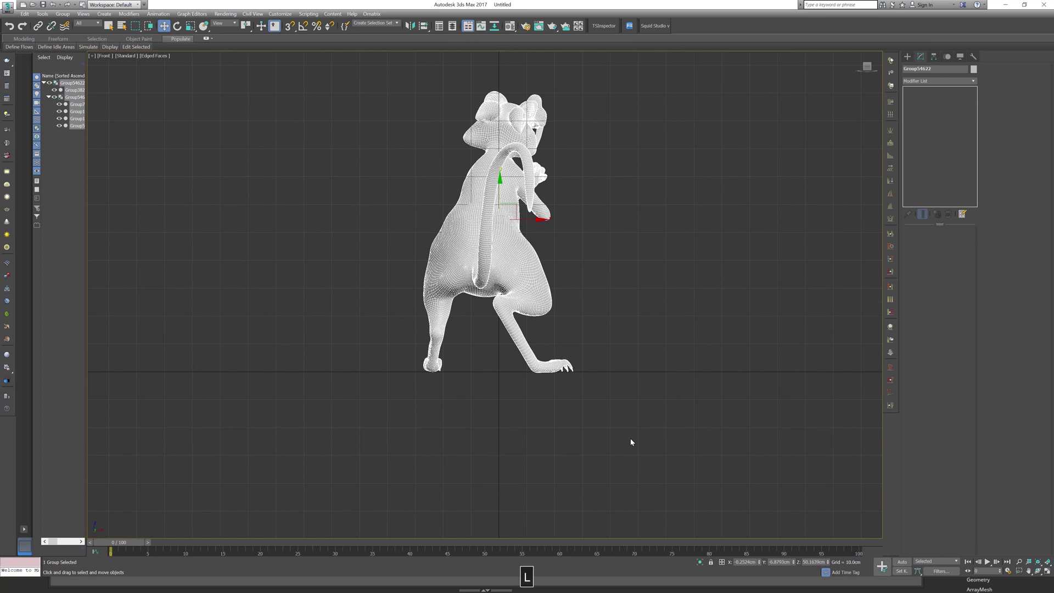
{"action": "key", "text": "F3"}
{"action": "key", "text": "F3"}
{"action": "scroll", "coordinate": [574, 344], "scroll_direction": "down", "scroll_amount": 5}
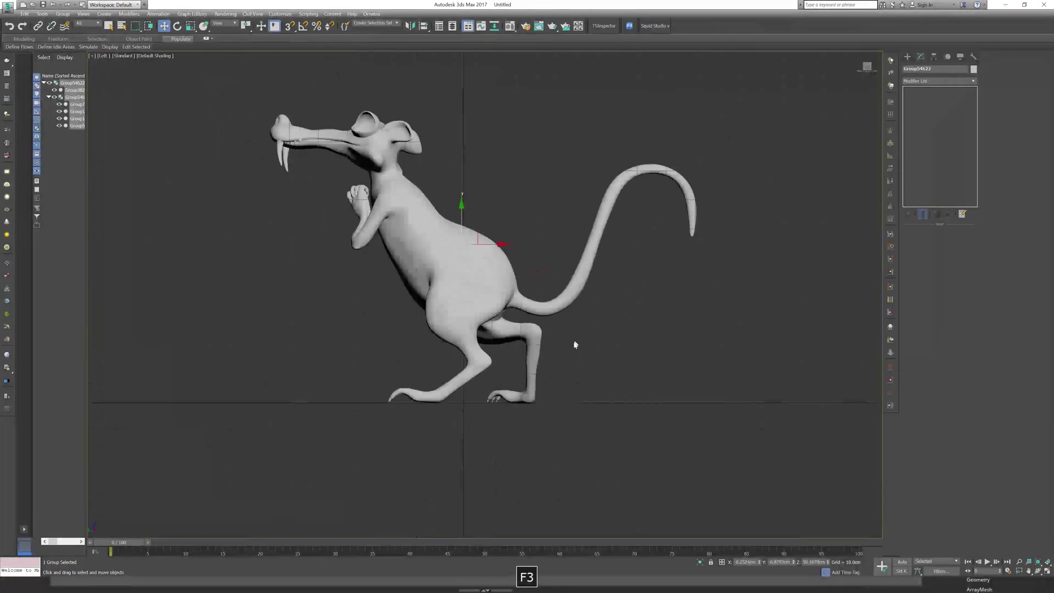
{"action": "key", "text": "f"}
{"action": "key", "text": "z"}
{"action": "scroll", "coordinate": [582, 281], "scroll_direction": "down", "scroll_amount": 4}
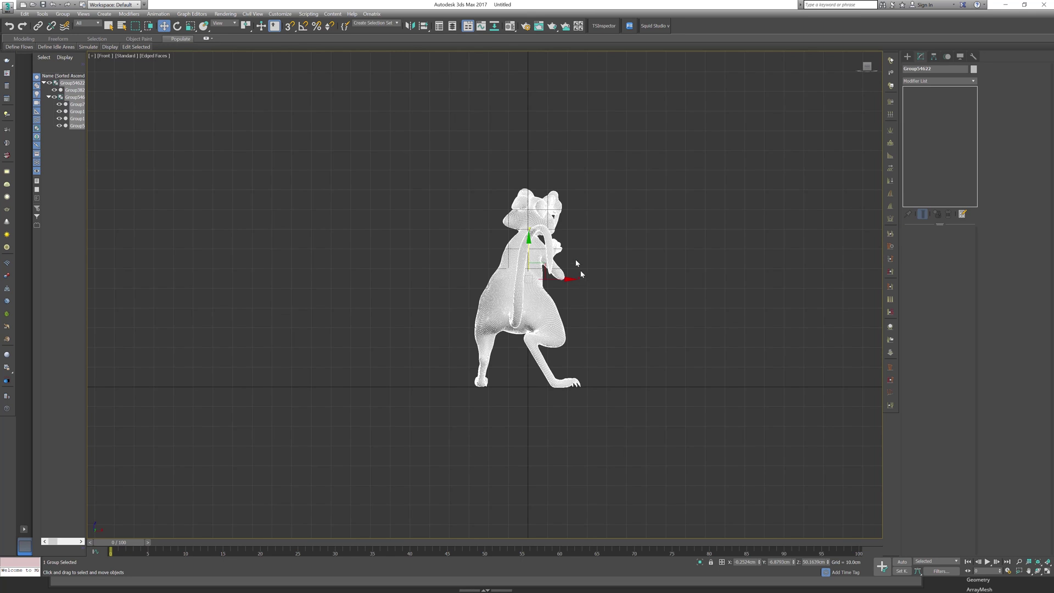
- Try to rotate the group about its vertical axis into side profile with percent snap enabled
{"action": "key", "text": "e"}
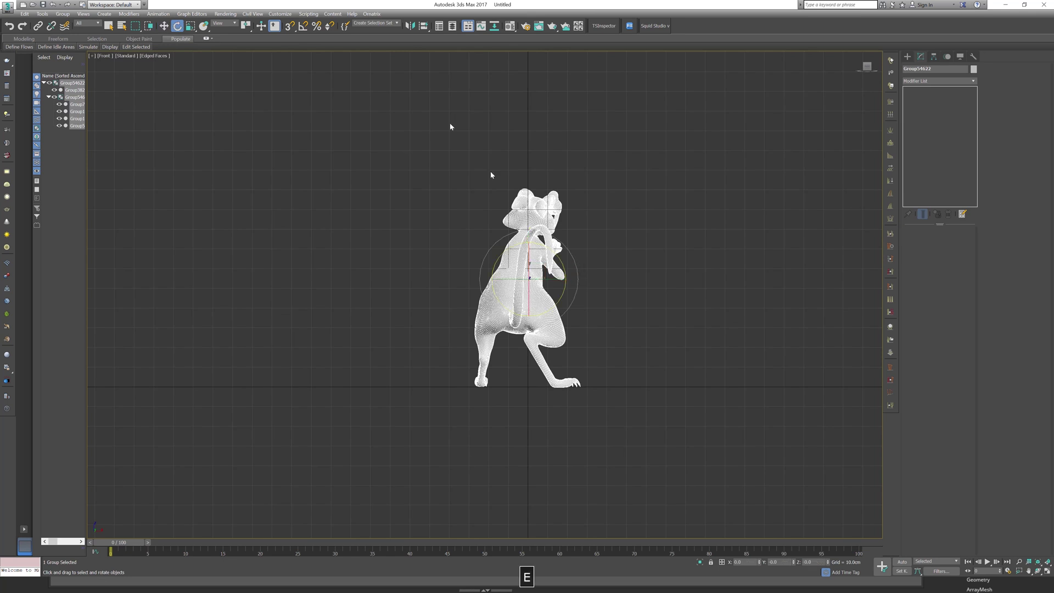
{"action": "left_click", "coordinate": [313, 28]}
{"action": "left_click_drag", "start_coordinate": [515, 265], "coordinate": [594, 276]}
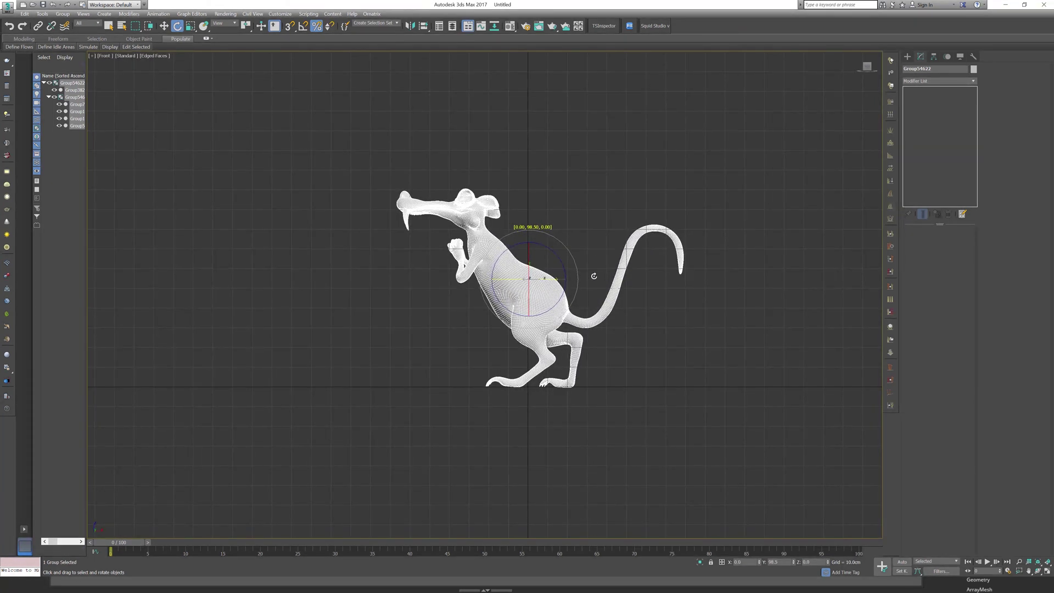
{"action": "key", "text": "ctrl+z"}
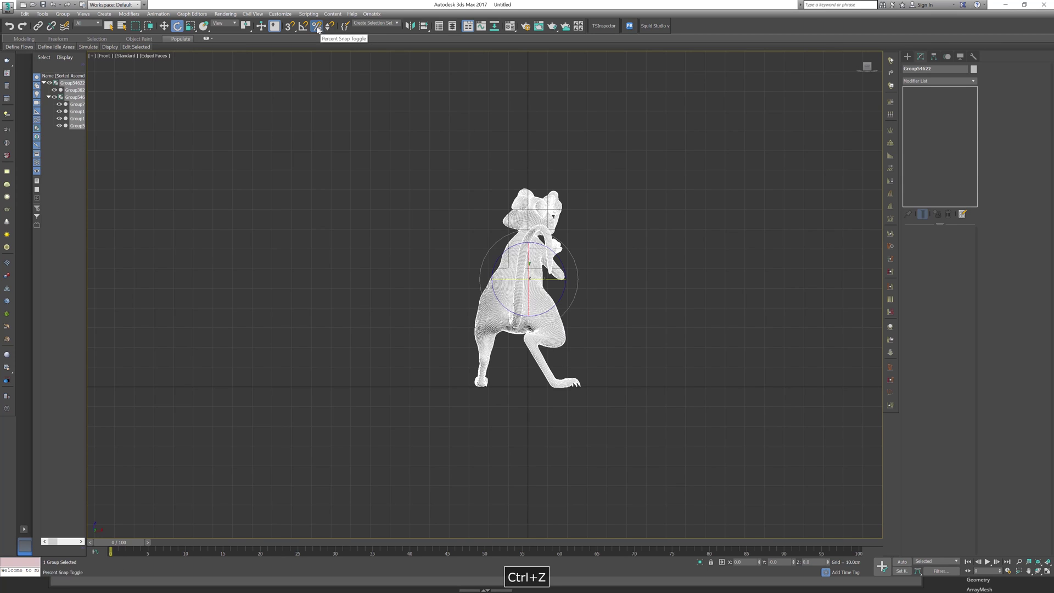
- Enable angle snap, rotate the group about its vertical axis into side profile in the front view, and deselect it
{"action": "left_click", "coordinate": [303, 26]}
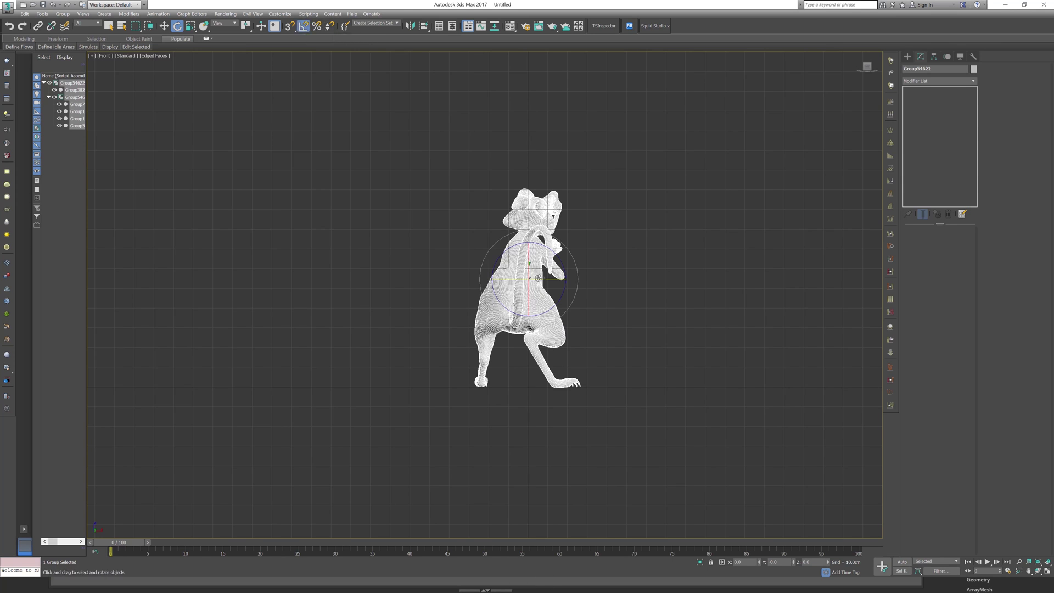
{"action": "left_click_drag", "start_coordinate": [539, 278], "coordinate": [563, 280]}
{"action": "scroll", "coordinate": [653, 331], "scroll_direction": "up", "scroll_amount": 3}
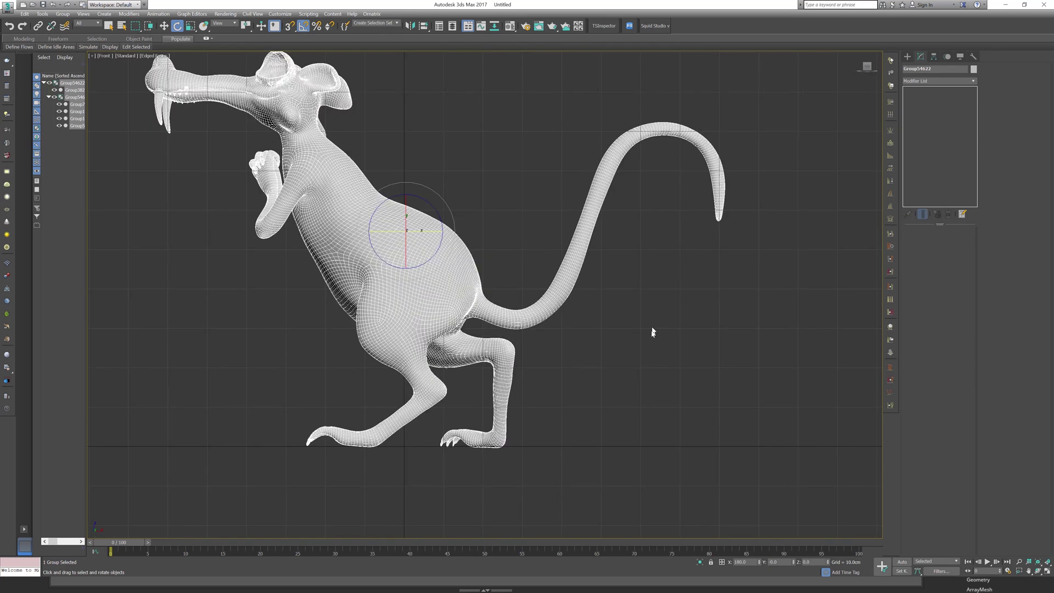
{"action": "left_click", "coordinate": [652, 331]}
{"action": "middle_click_drag", "start_coordinate": [511, 369], "coordinate": [532, 379]}
{"action": "scroll", "coordinate": [598, 400], "scroll_direction": "up", "scroll_amount": 2}
{"action": "key", "text": "F4"}
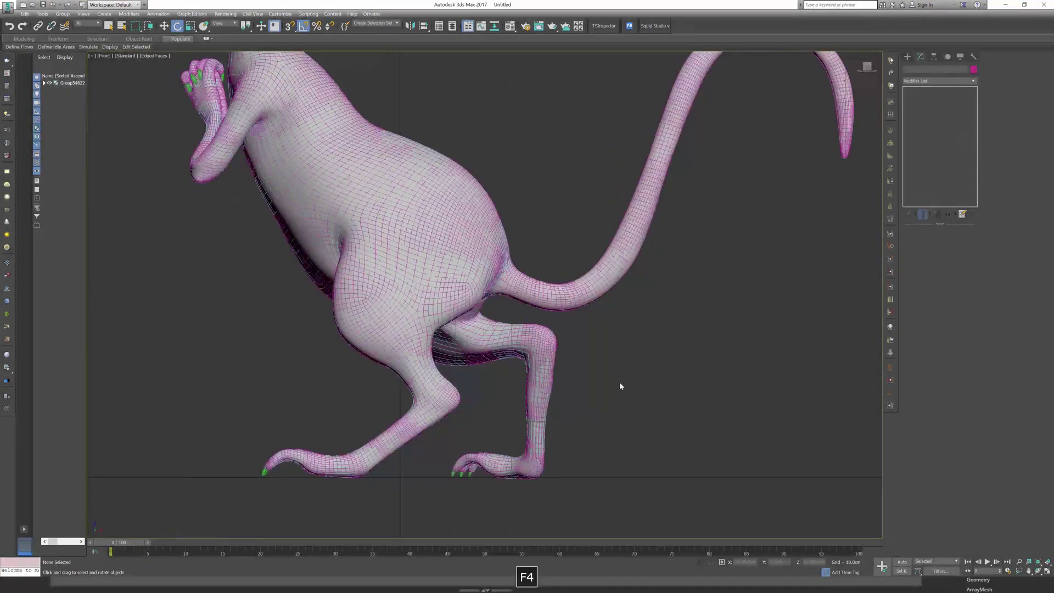
- In the front view, create a reference plane behind the creature and set its length to 70 cm
{"action": "key", "text": "p"}
{"action": "middle_click_drag", "start_coordinate": [620, 386], "coordinate": [728, 381], "text": "alt"}
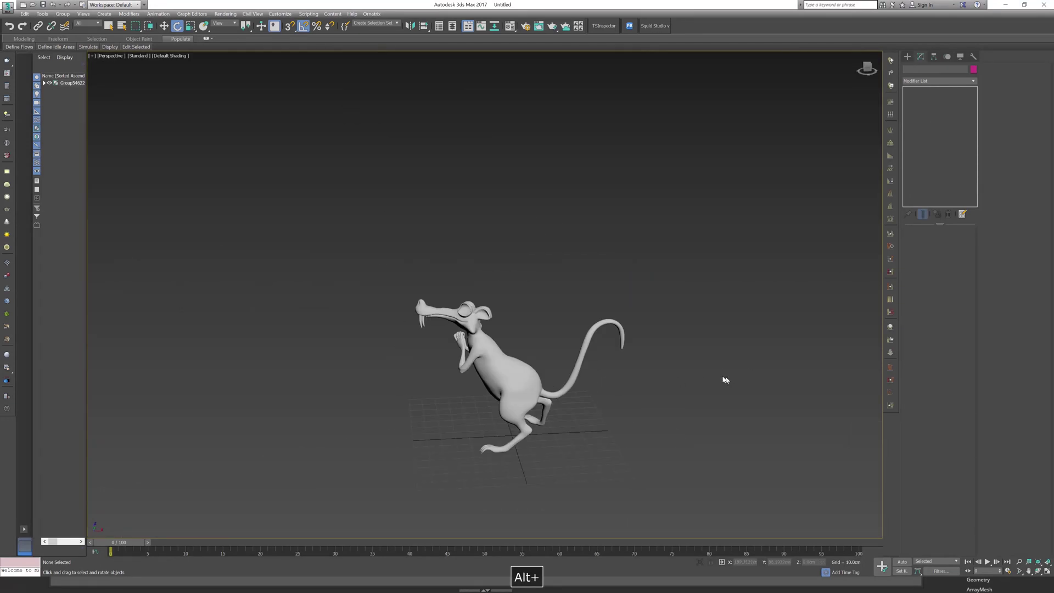
{"action": "key", "text": "f"}
{"action": "key", "text": "z"}
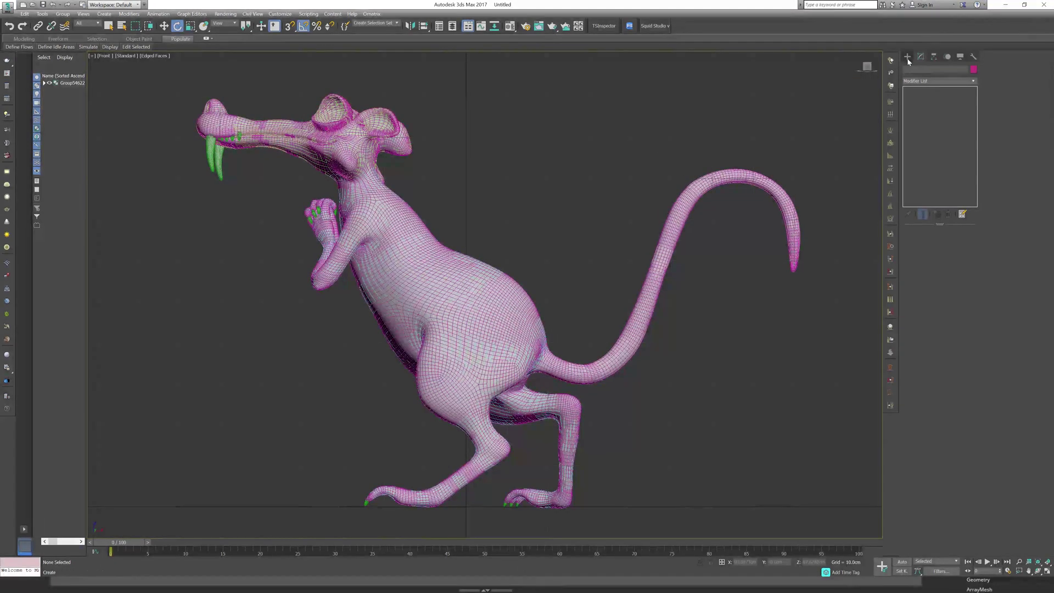
{"action": "left_click", "coordinate": [907, 58]}
{"action": "left_click", "coordinate": [954, 142]}
{"action": "scroll", "coordinate": [683, 382], "scroll_direction": "down", "scroll_amount": 2}
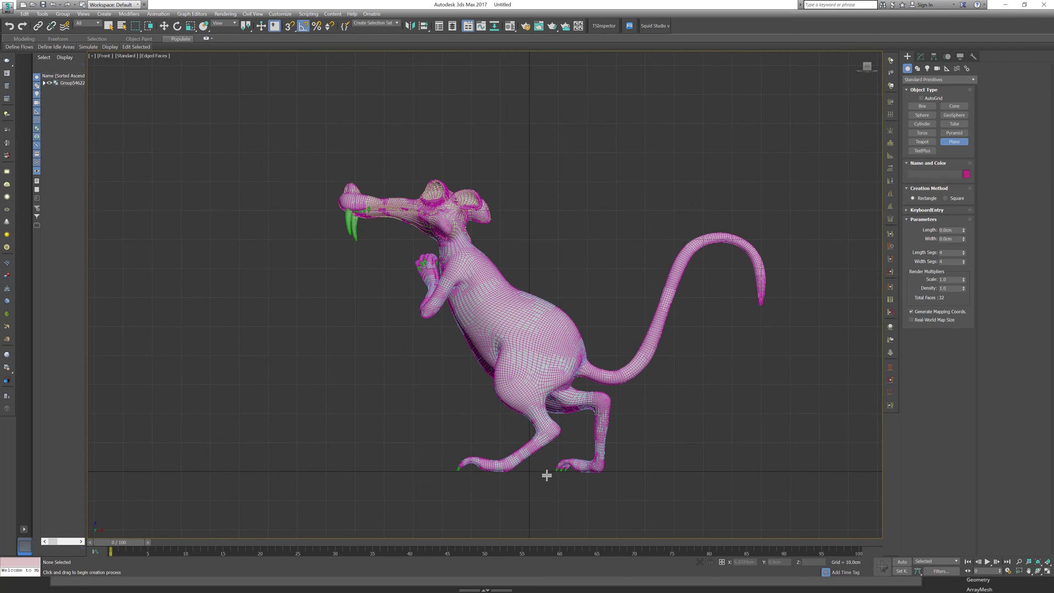
{"action": "mouse_move", "coordinate": [547, 472]}
{"action": "left_mouse_down"}
{"action": "mouse_move", "coordinate": [430, 117]}
{"action": "mouse_move", "coordinate": [465, 188]}
{"action": "mouse_move", "coordinate": [460, 177]}
{"action": "left_mouse_up"}
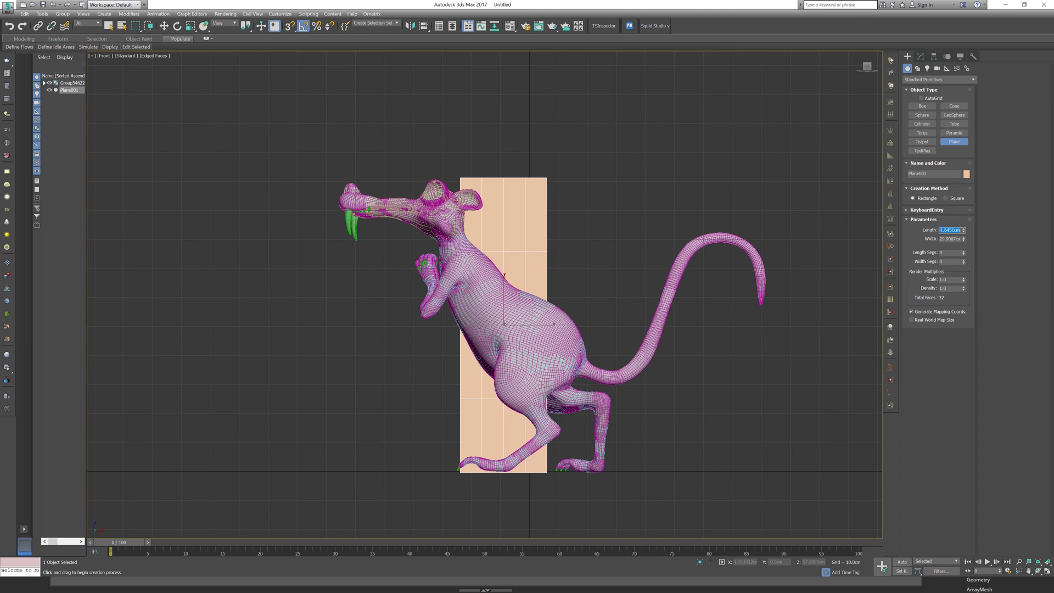
{"action": "type", "text": "70"}
{"action": "key", "text": "Return"}
- Scale the creature group uniformly to about 75% to match the height of the reference plane
{"action": "key", "text": "e"}
{"action": "left_click", "coordinate": [527, 380]}
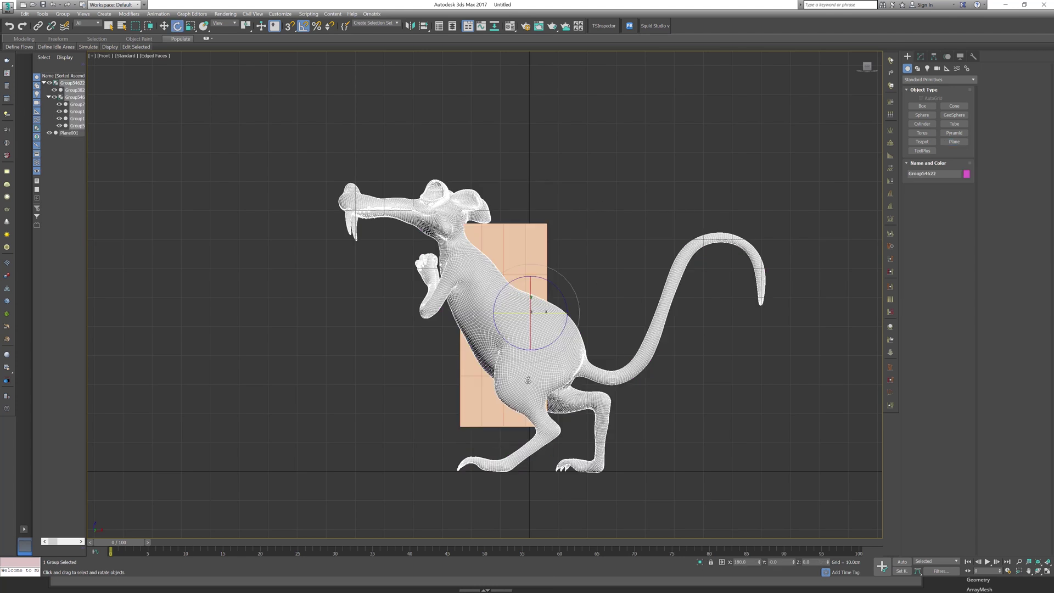
{"action": "key", "text": "r"}
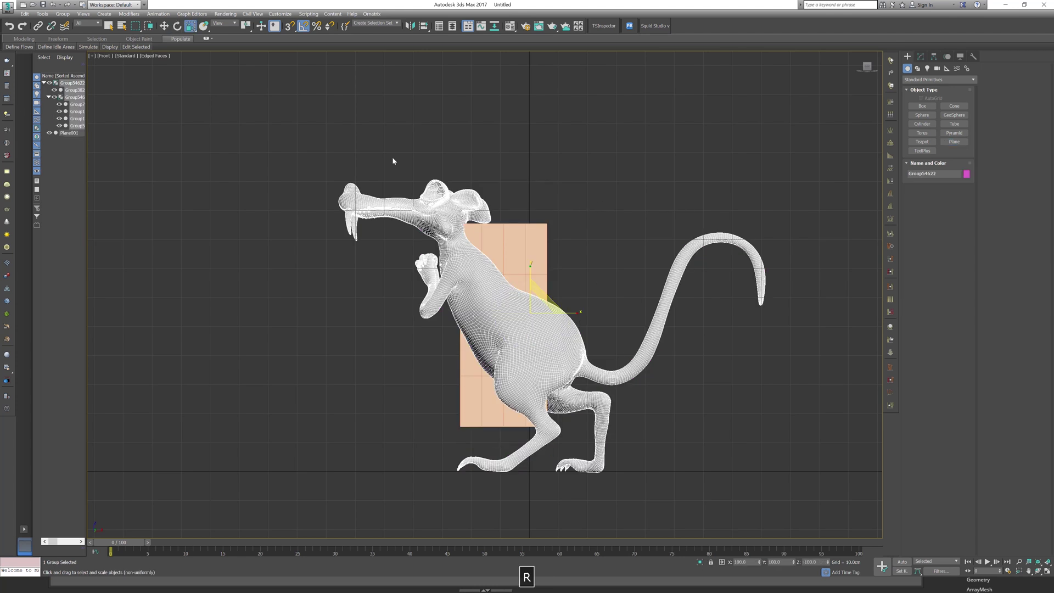
{"action": "right_click", "coordinate": [190, 26]}
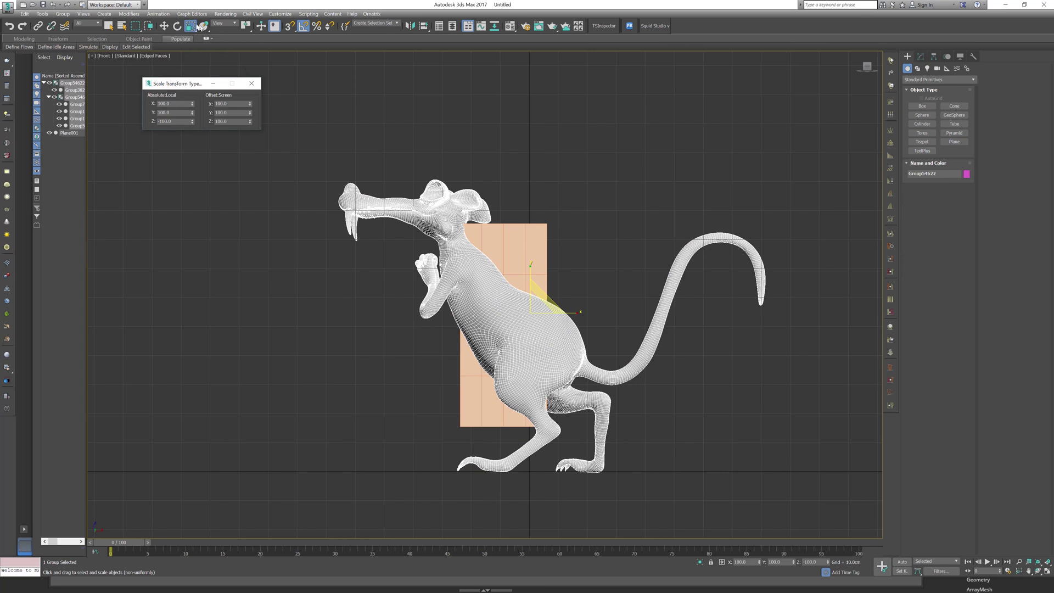
{"action": "left_click_drag", "start_coordinate": [190, 26], "coordinate": [194, 39]}
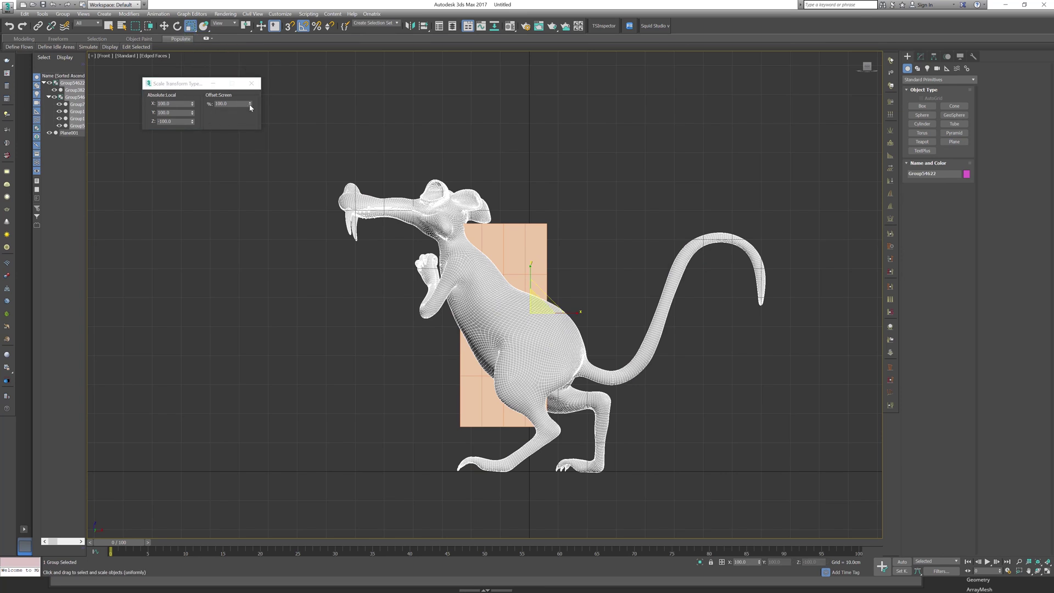
{"action": "left_click_drag", "start_coordinate": [250, 105], "coordinate": [252, 173]}
{"action": "left_click", "coordinate": [255, 84]}
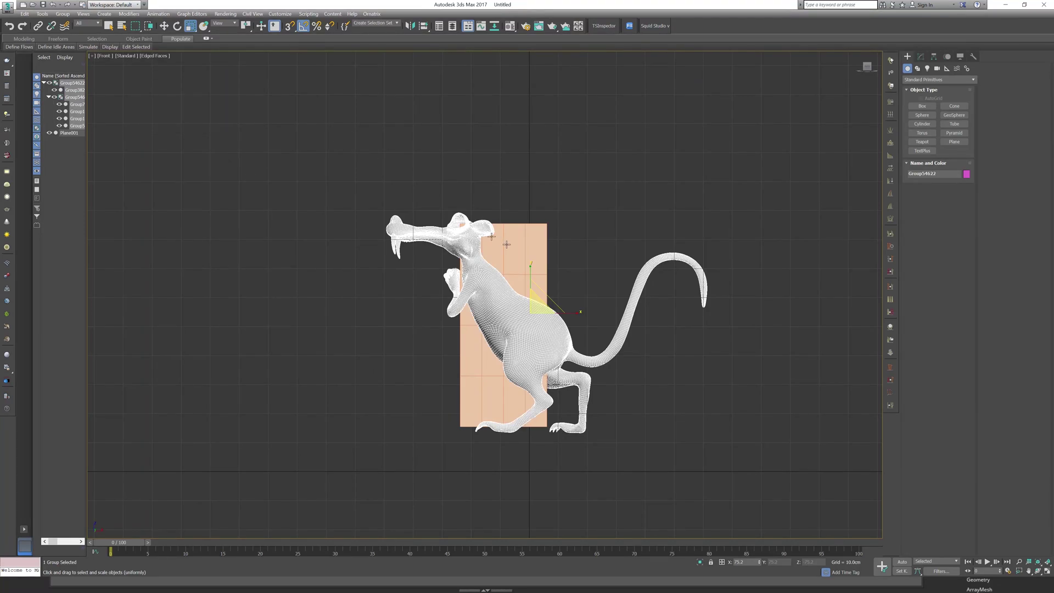
- Delete the reference plane and lower the creature group until its feet rest on the ground line
{"action": "left_click", "coordinate": [507, 242]}
{"action": "key", "text": "Delete"}
{"action": "left_click", "coordinate": [509, 308]}
{"action": "key", "text": "w"}
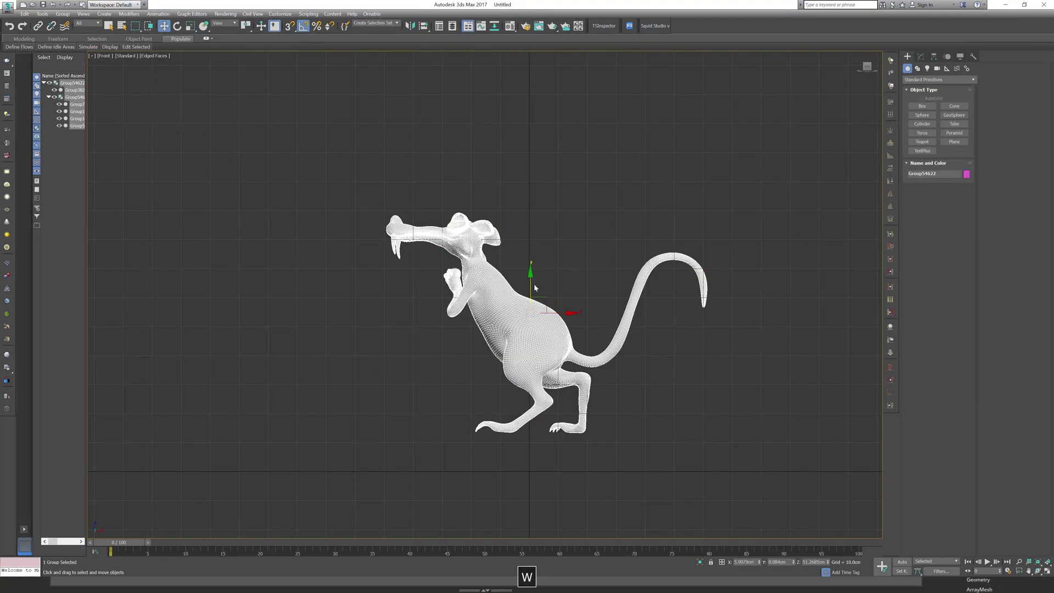
{"action": "left_click_drag", "start_coordinate": [529, 284], "coordinate": [522, 318]}
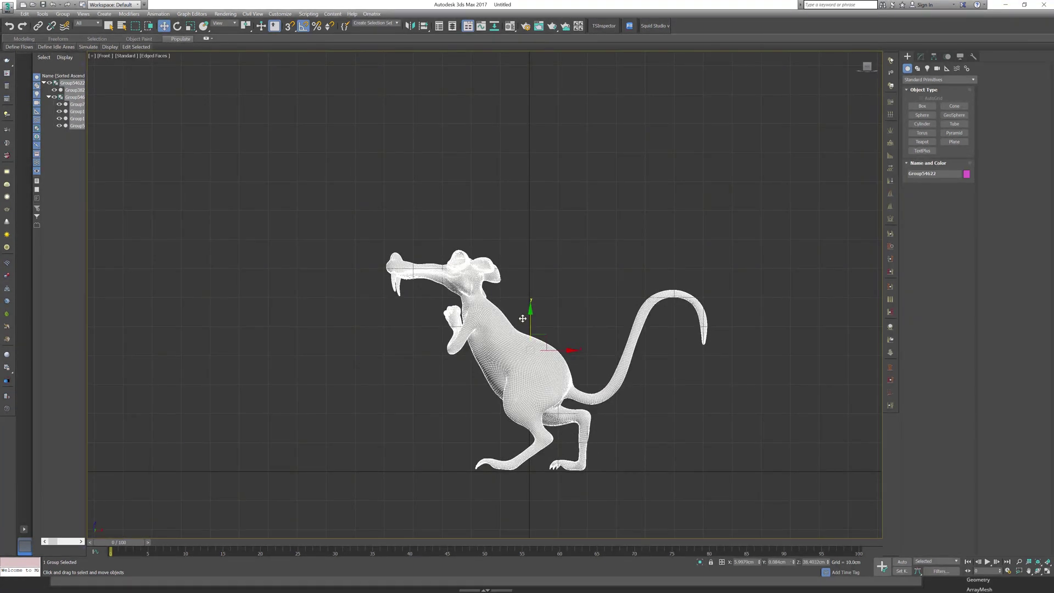
- Ungroup the creature's top-level group and reset the transforms of the selected objects with Reset XForm
{"action": "key", "text": "p"}
{"action": "scroll", "coordinate": [511, 362], "scroll_direction": "up", "scroll_amount": 10}
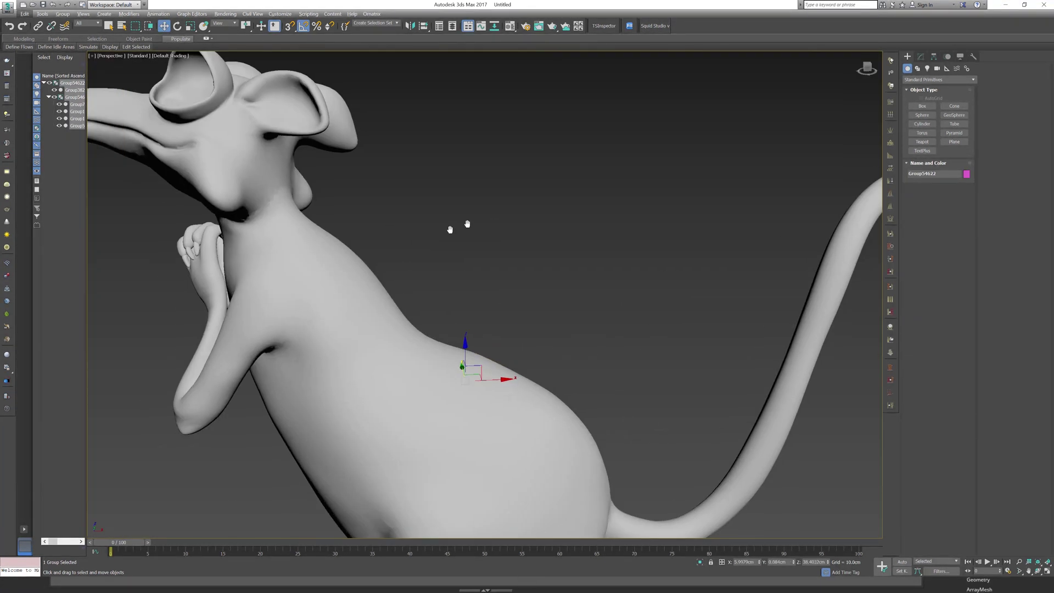
{"action": "left_click", "coordinate": [62, 14]}
{"action": "left_click", "coordinate": [74, 32]}
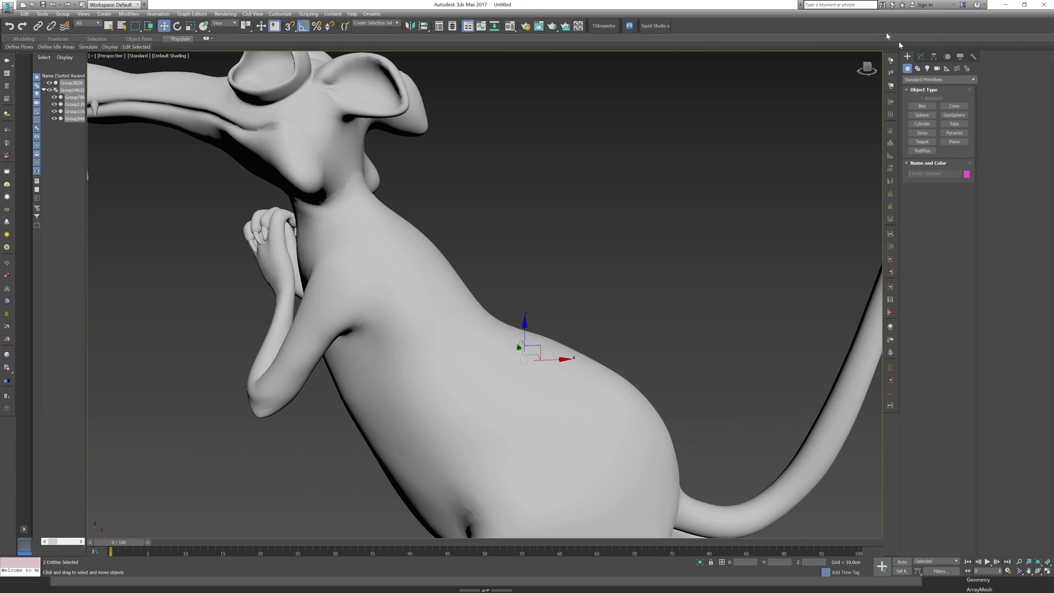
{"action": "left_click", "coordinate": [973, 56]}
{"action": "left_click", "coordinate": [937, 161]}
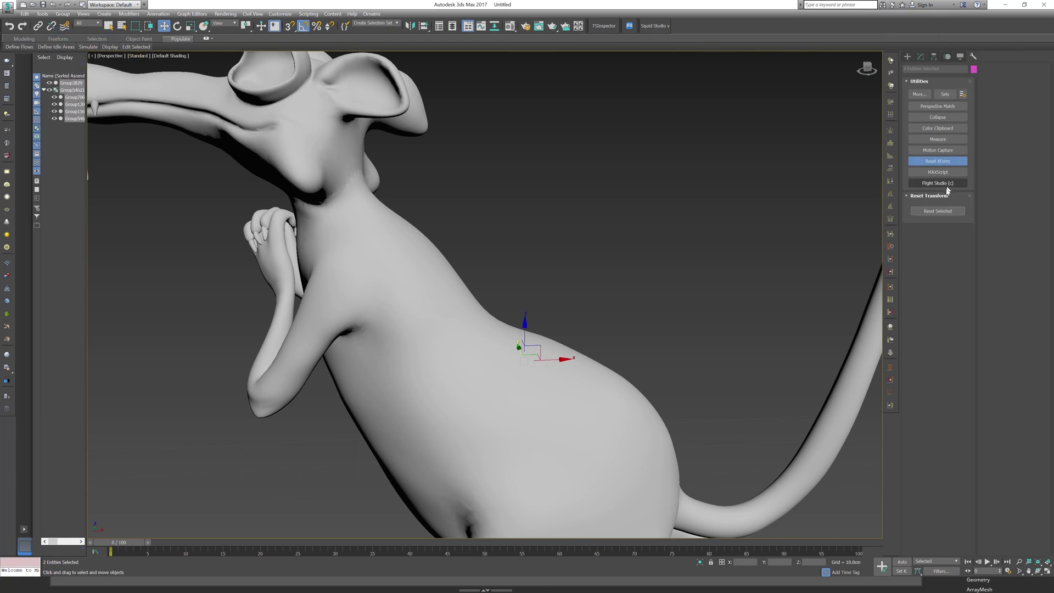
{"action": "left_click", "coordinate": [938, 211]}
- Convert the selected creature objects to editable geometry
{"action": "middle_click_drag", "start_coordinate": [741, 374], "coordinate": [718, 321]}
{"action": "scroll", "coordinate": [718, 322], "scroll_direction": "down", "scroll_amount": 5}
{"action": "right_click", "coordinate": [598, 326]}
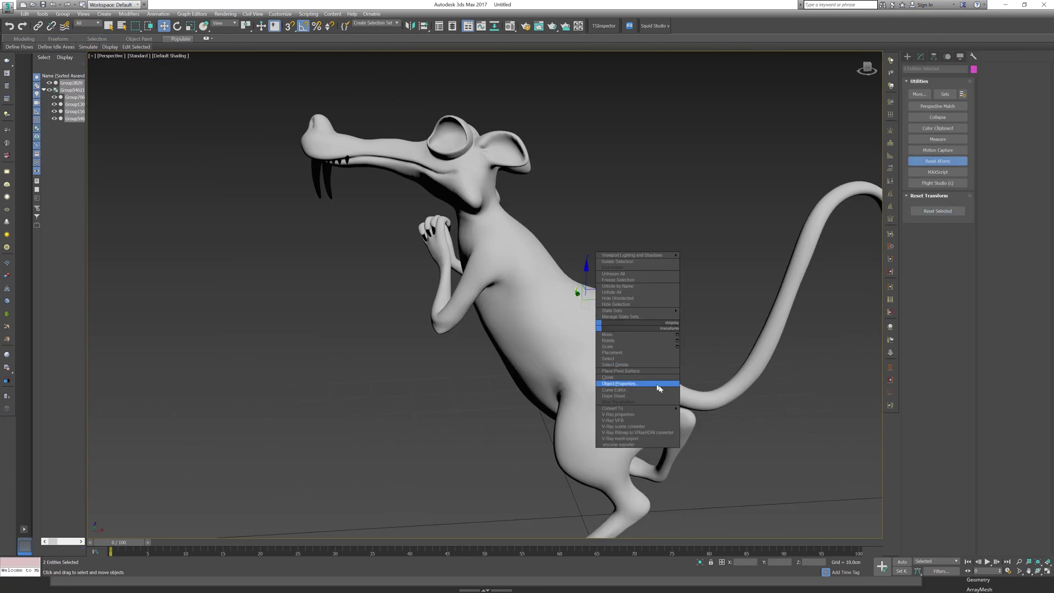
{"action": "mouse_move", "coordinate": [659, 408]}
{"action": "left_click", "coordinate": [701, 415]}
{"action": "middle_click_drag", "start_coordinate": [746, 424], "coordinate": [734, 411]}
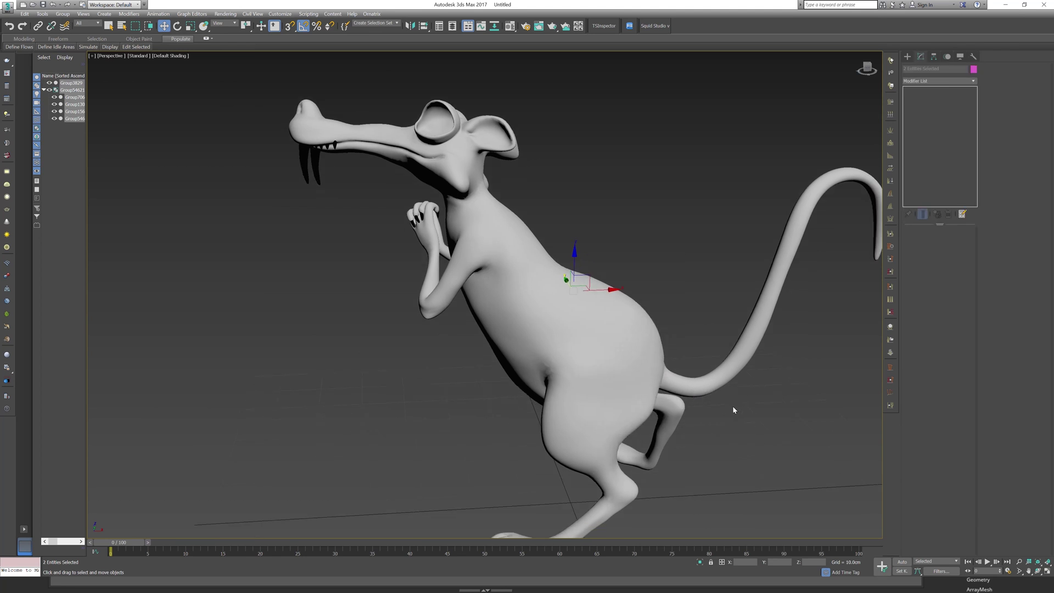
- Assign a plain grey VRayMtl from the first slot of the last sample row to the selected creature meshes
{"action": "key", "text": "m"}
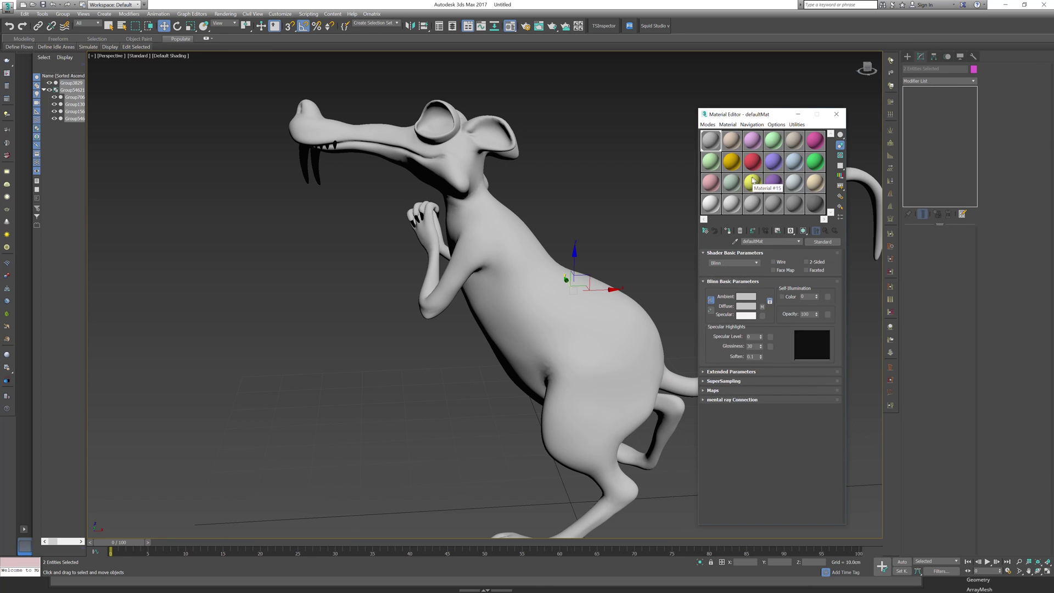
{"action": "left_click", "coordinate": [714, 205]}
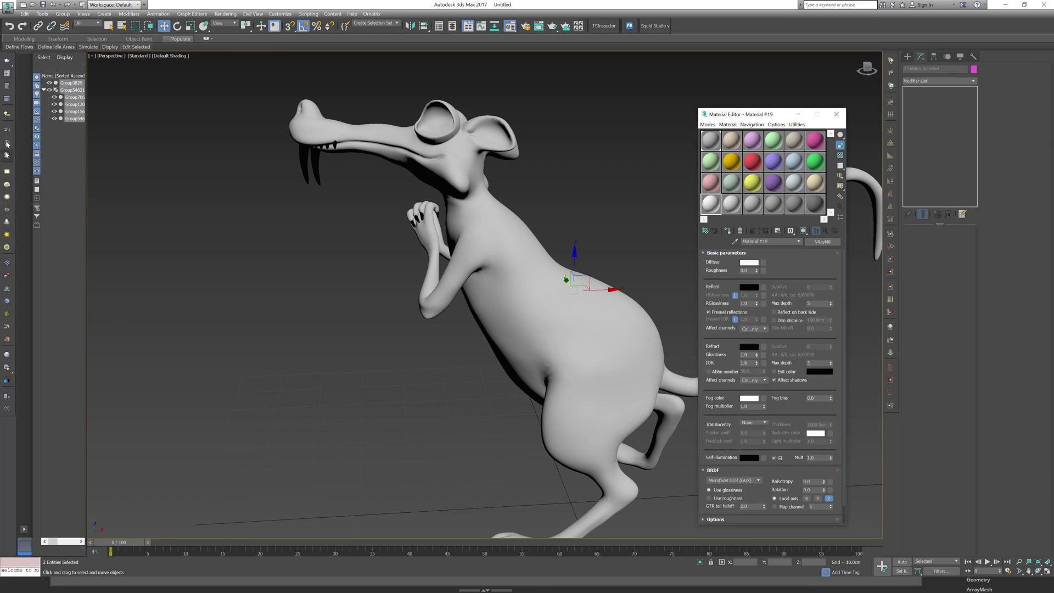
{"action": "left_click", "coordinate": [6, 354]}
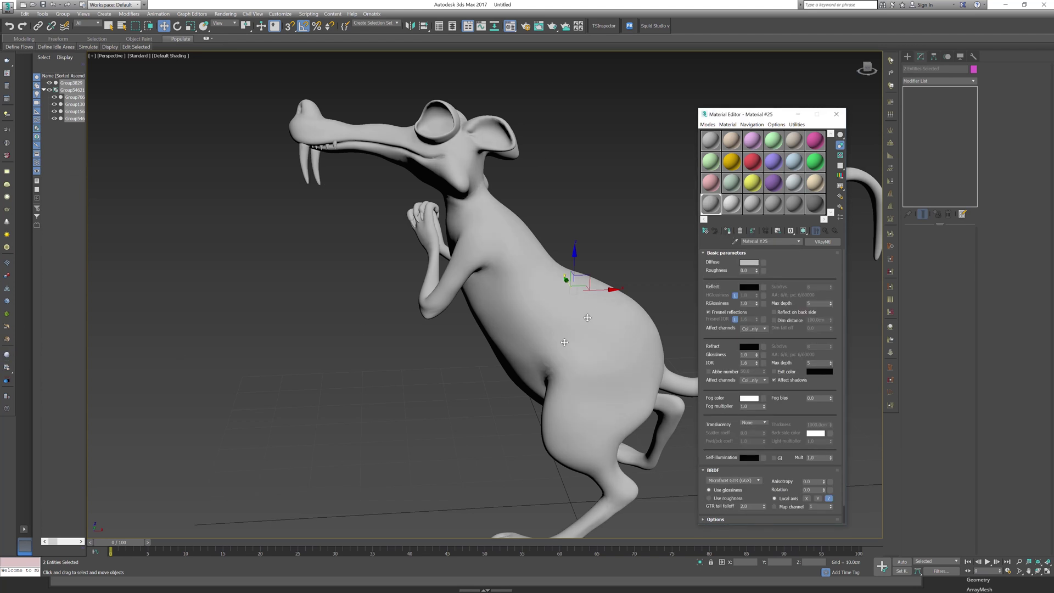
{"action": "scroll", "coordinate": [564, 342], "scroll_direction": "down", "scroll_amount": 5}
{"action": "scroll", "coordinate": [561, 375], "scroll_direction": "up", "scroll_amount": 8}
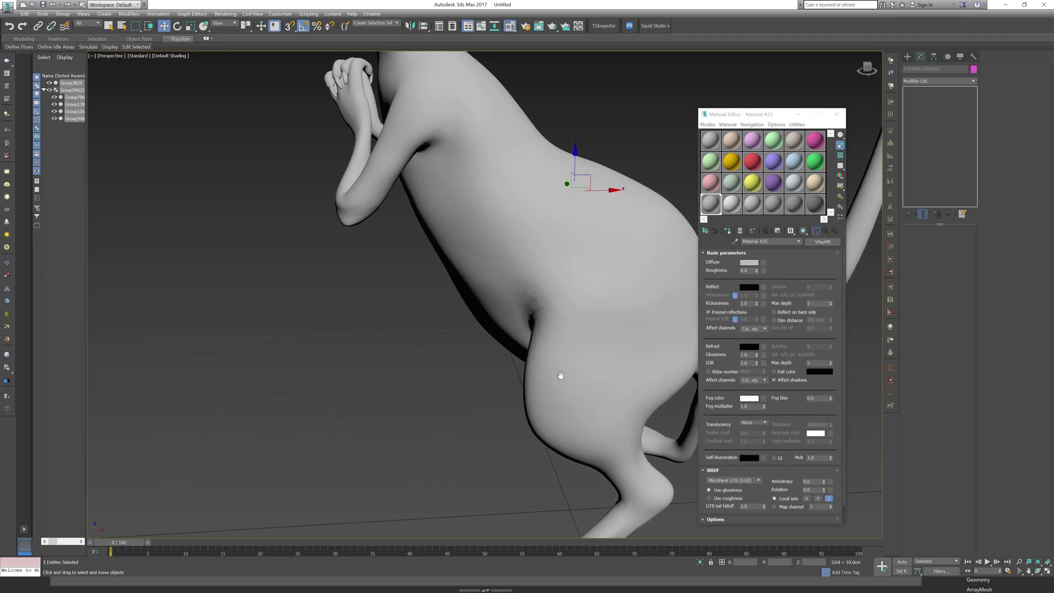
{"action": "scroll", "coordinate": [560, 375], "scroll_direction": "down", "scroll_amount": 6}
{"action": "mouse_move", "coordinate": [630, 415]}
{"action": "middle_mouse_down", "text": "alt"}
{"action": "mouse_move", "coordinate": [690, 429]}
{"action": "mouse_move", "coordinate": [631, 400]}
{"action": "mouse_move", "coordinate": [620, 407]}
{"action": "middle_mouse_up", "text": "alt"}
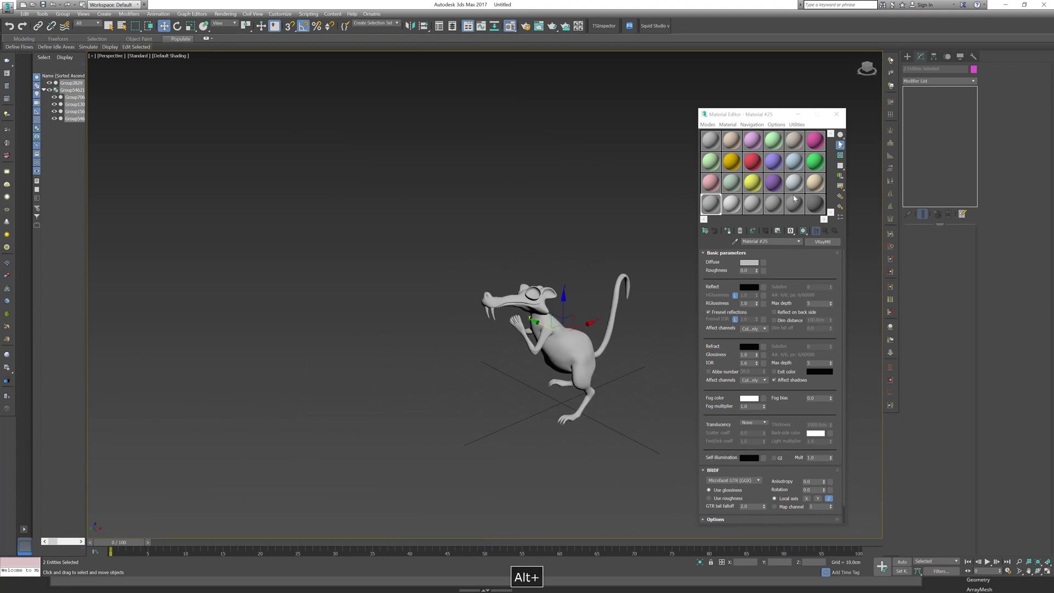
{"action": "left_click", "coordinate": [837, 113]}
- In the top view, create a targeted Physical camera in front of the creature's side, aimed at its body
{"action": "middle_click_drag", "start_coordinate": [760, 364], "coordinate": [657, 340]}
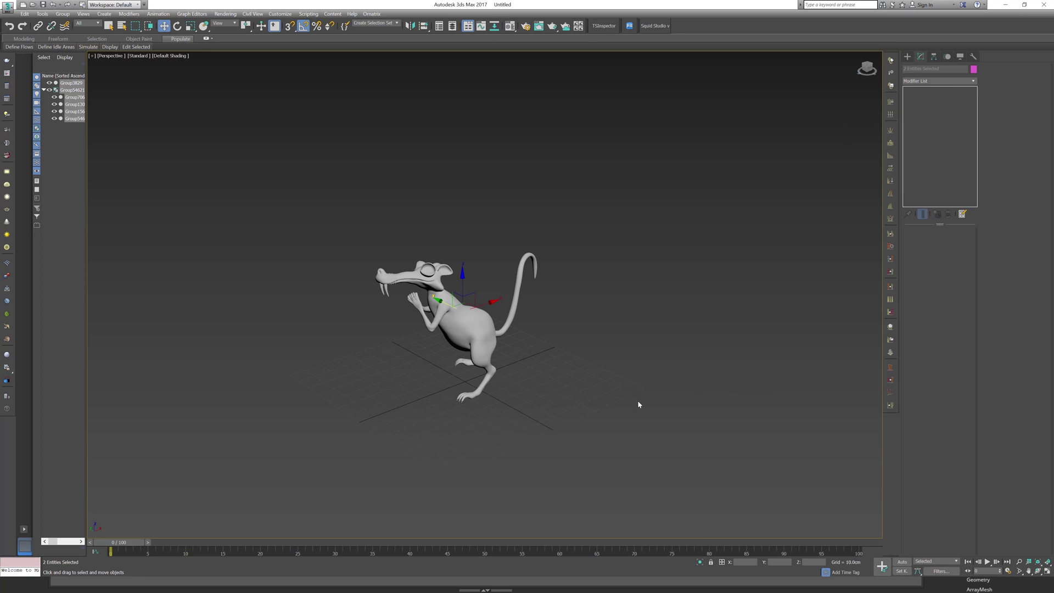
{"action": "key", "text": "t"}
{"action": "key", "text": "F3"}
{"action": "scroll", "coordinate": [654, 409], "scroll_direction": "down", "scroll_amount": 2}
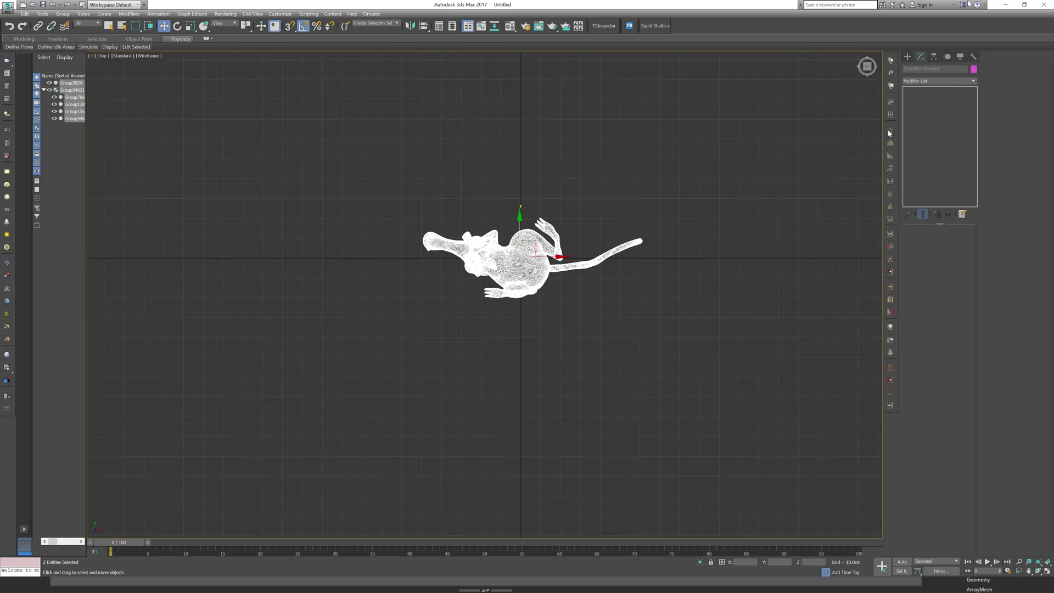
{"action": "left_click", "coordinate": [907, 56]}
{"action": "left_click", "coordinate": [937, 69]}
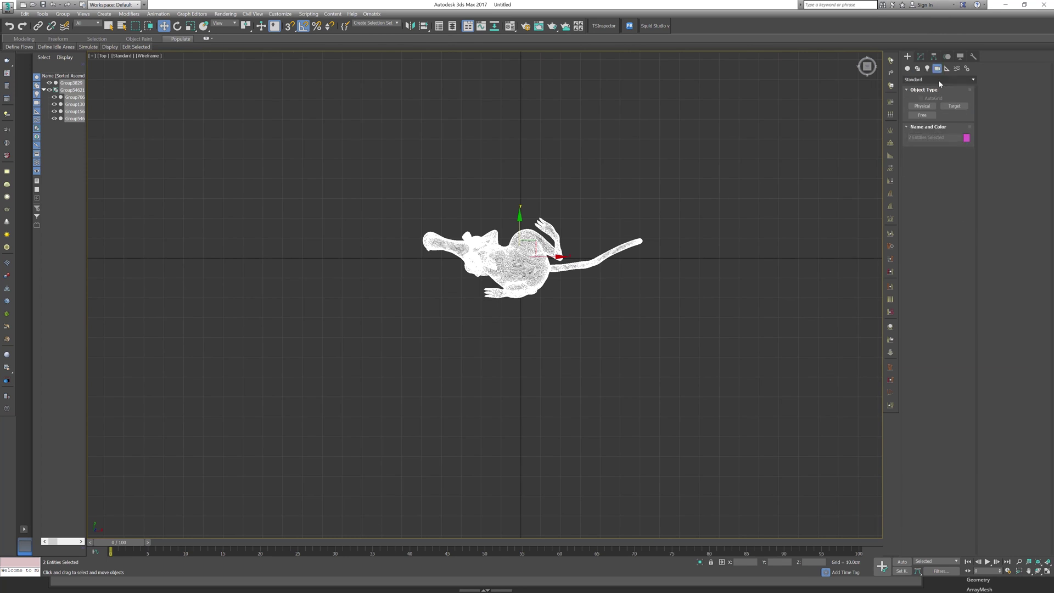
{"action": "left_click", "coordinate": [923, 106]}
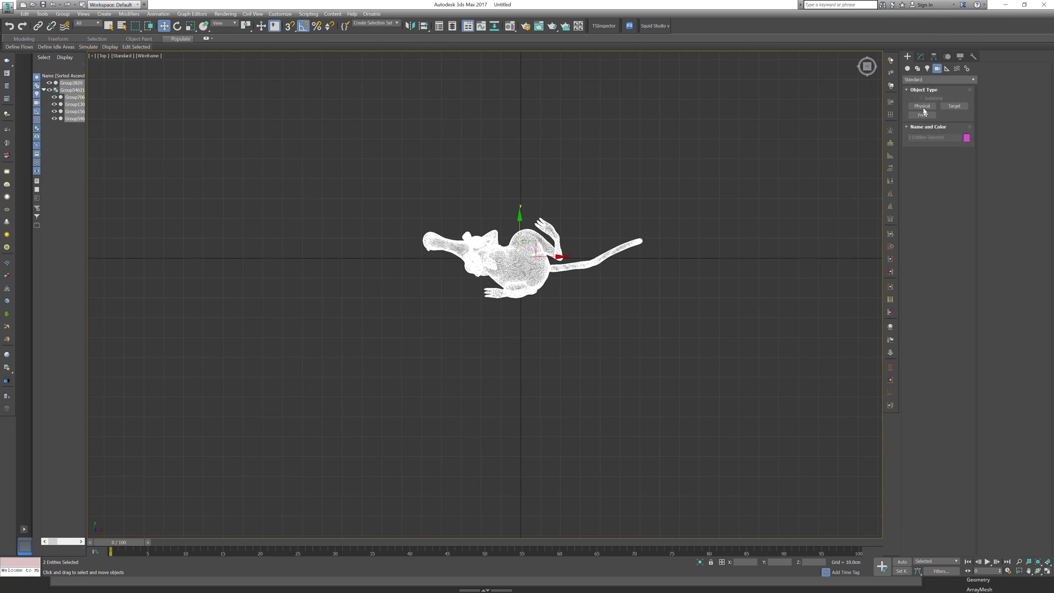
{"action": "scroll", "coordinate": [633, 400], "scroll_direction": "down", "scroll_amount": 2}
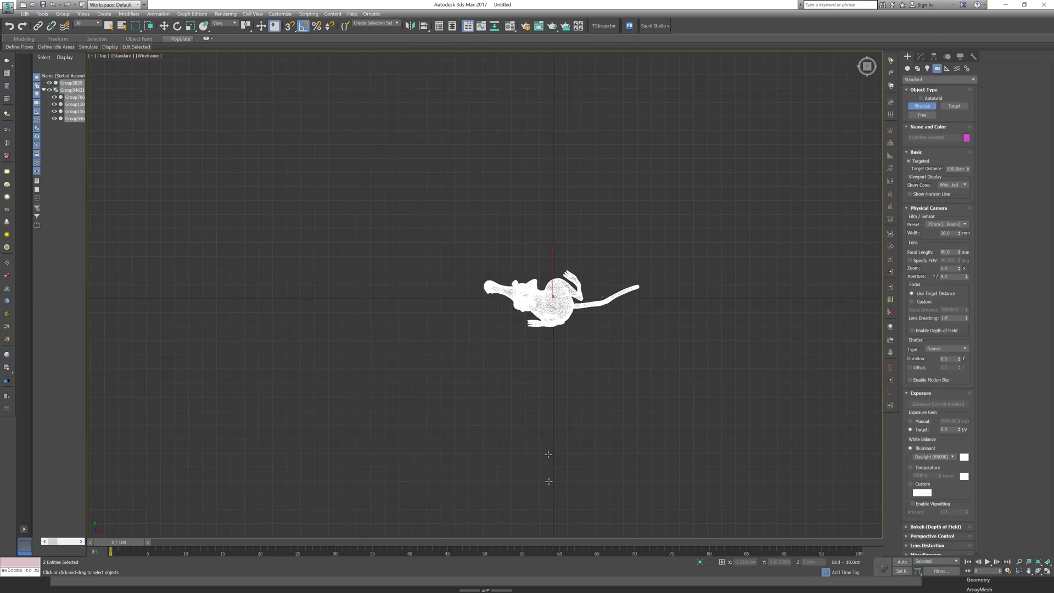
{"action": "middle_click_drag", "start_coordinate": [527, 407], "coordinate": [527, 365]}
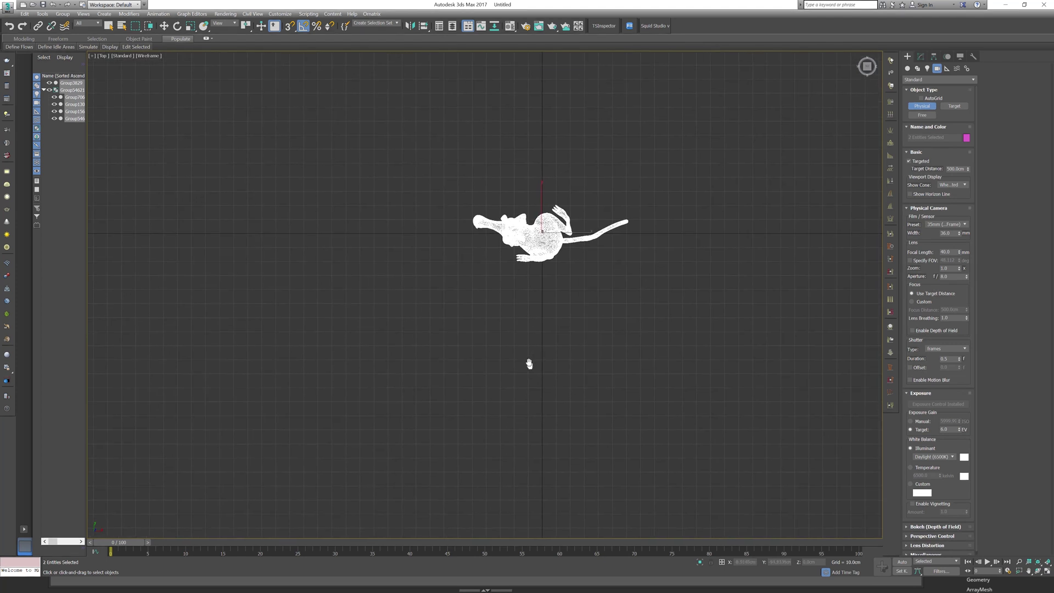
{"action": "left_click_drag", "start_coordinate": [532, 503], "coordinate": [531, 234]}
- Raise the camera to about 36 cm above the ground and look through it with shaded display
{"action": "key", "text": "w"}
{"action": "middle_click_drag", "start_coordinate": [722, 365], "coordinate": [723, 322], "text": "alt"}
{"action": "key", "text": "c"}
{"action": "middle_click_drag", "start_coordinate": [678, 177], "coordinate": [659, 346]}
{"action": "key", "text": "F3"}
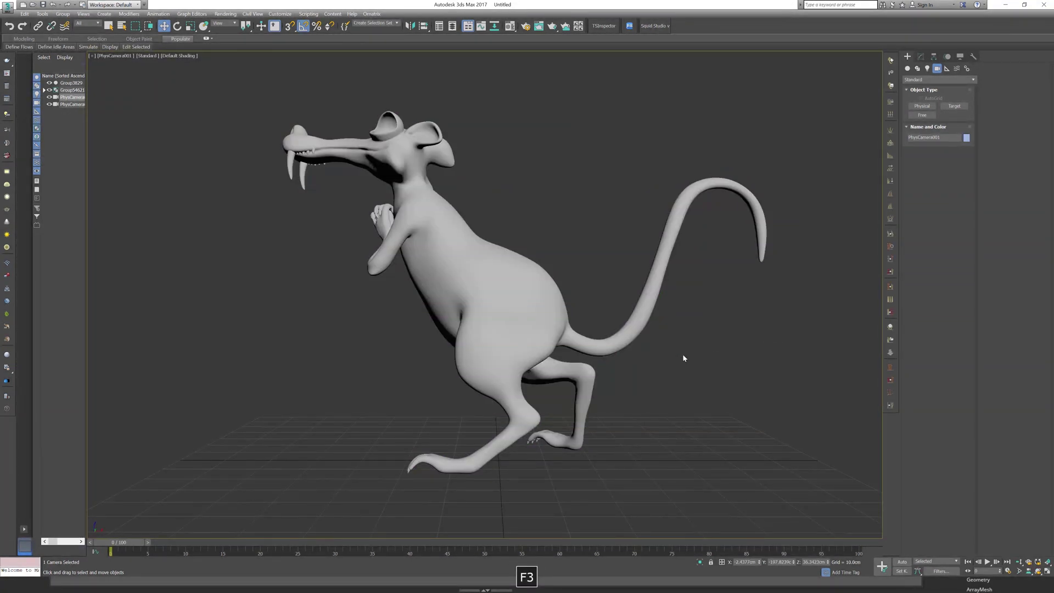
- Orbit the camera to a three-quarter front view of the creature, show safe frames, and dolly in closer
{"action": "left_click", "coordinate": [1037, 571]}
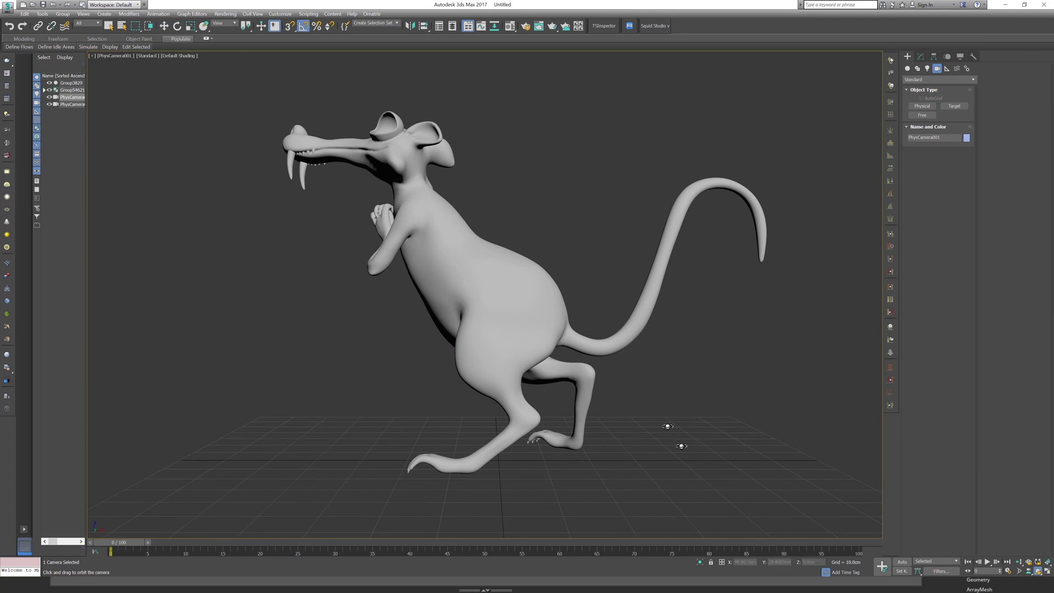
{"action": "left_click_drag", "start_coordinate": [590, 398], "coordinate": [668, 428]}
{"action": "key", "text": "shift+f"}
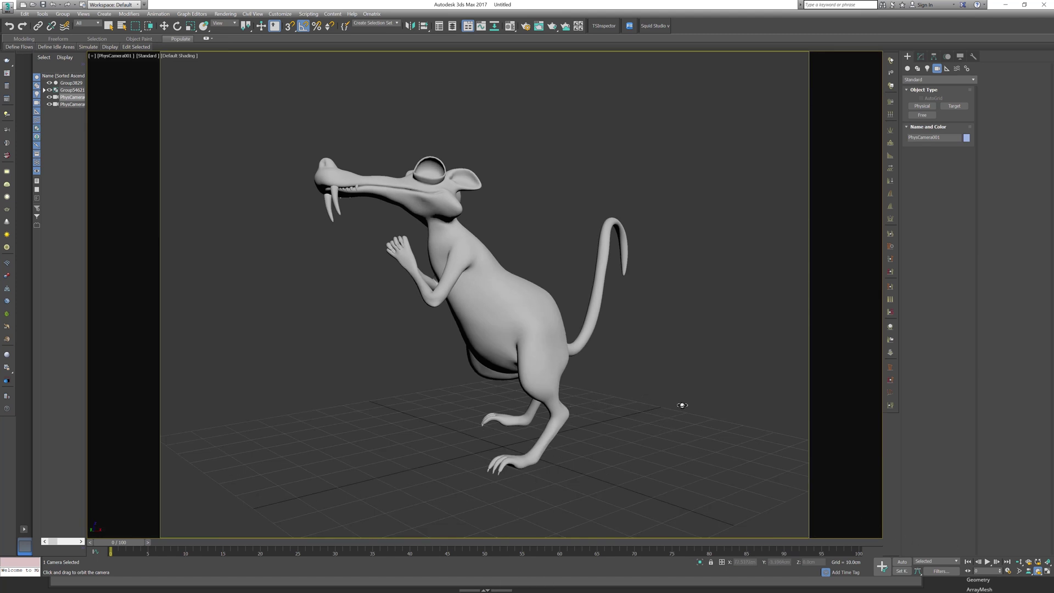
{"action": "left_click", "coordinate": [1019, 562]}
{"action": "left_click_drag", "start_coordinate": [601, 502], "coordinate": [603, 493]}
{"action": "right_click", "coordinate": [644, 456]}
{"action": "key", "text": "p"}
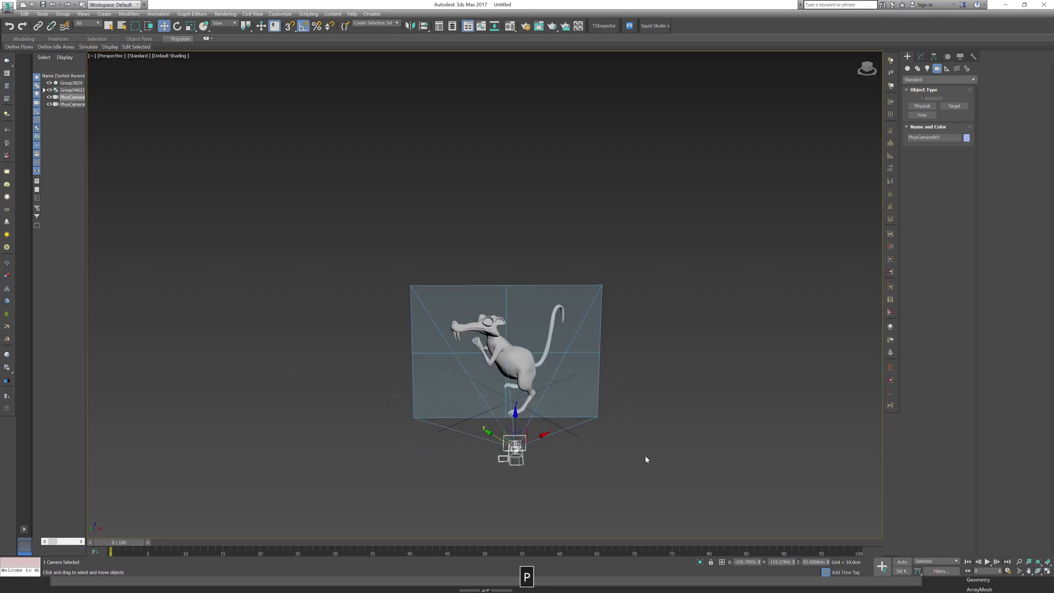
{"action": "key", "text": "c"}
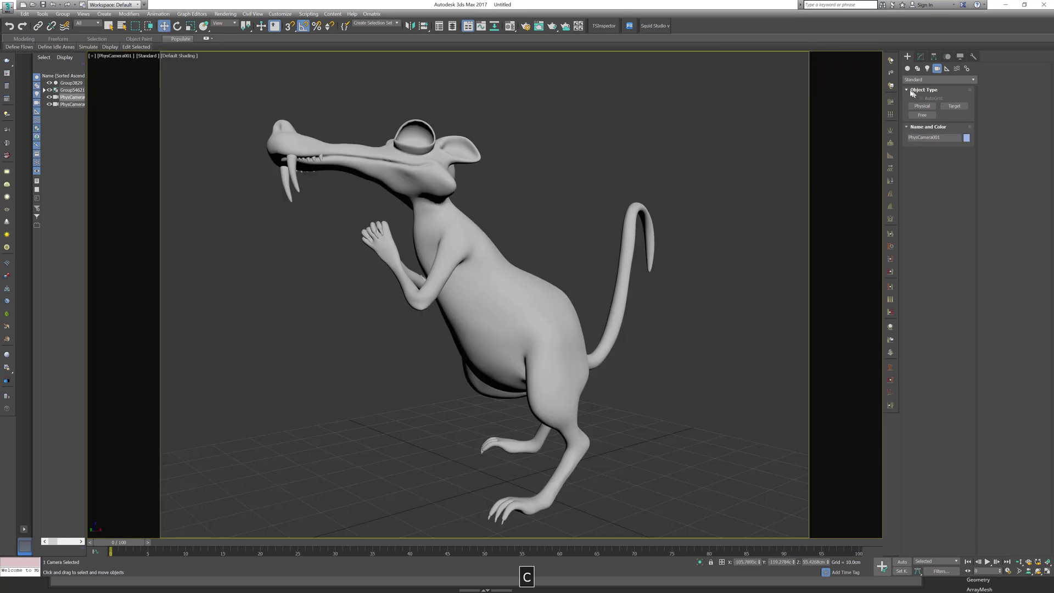
- Set the Physical camera's film width to 35 mm and open its focal length for editing
{"action": "left_click", "coordinate": [919, 58]}
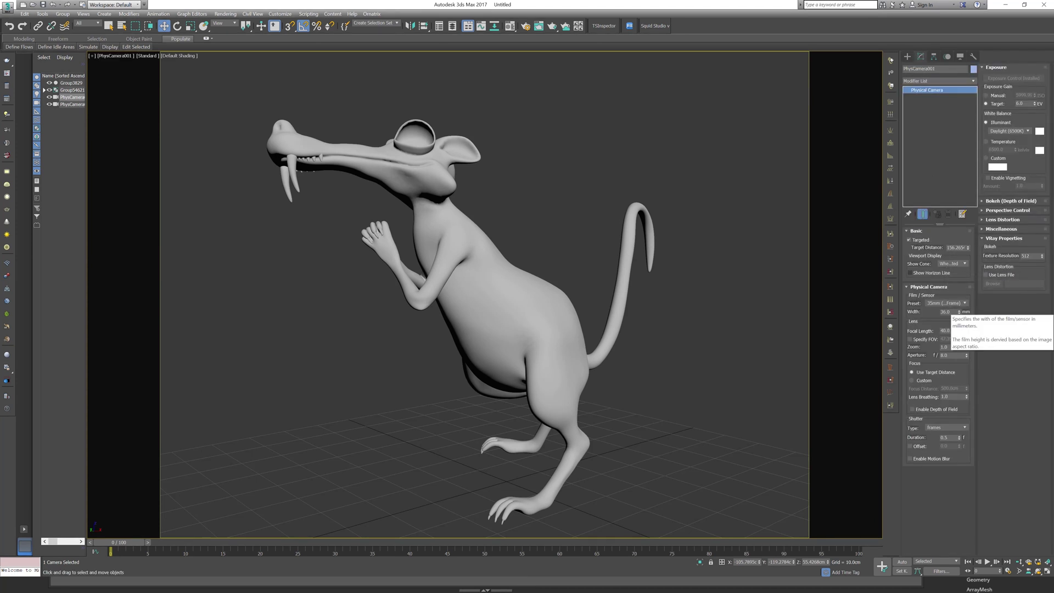
{"action": "double_click", "coordinate": [947, 311]}
{"action": "type", "text": "35"}
{"action": "key", "text": "Return"}
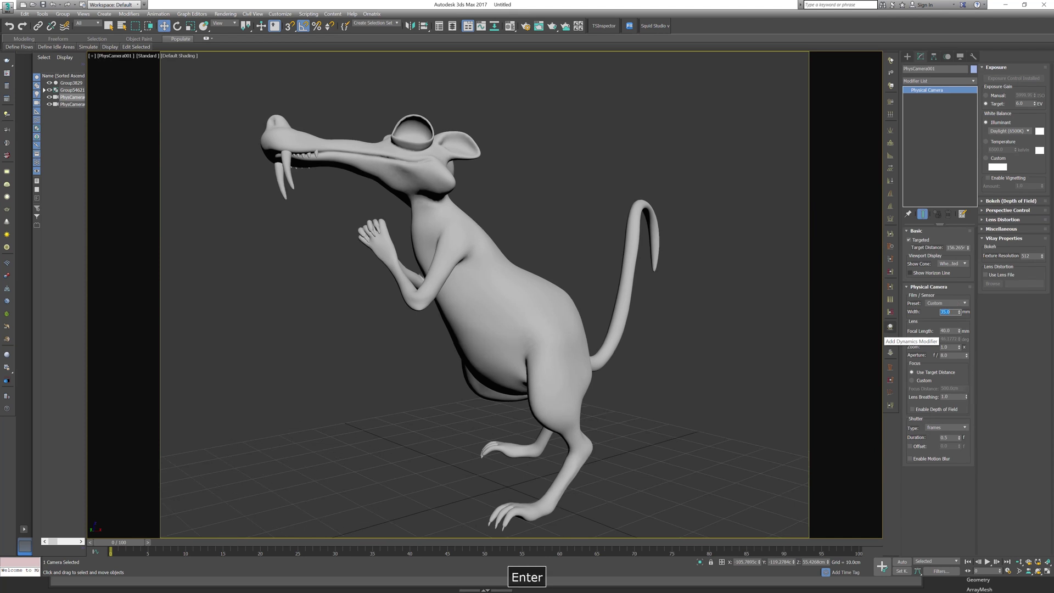
{"action": "left_click", "coordinate": [954, 331]}
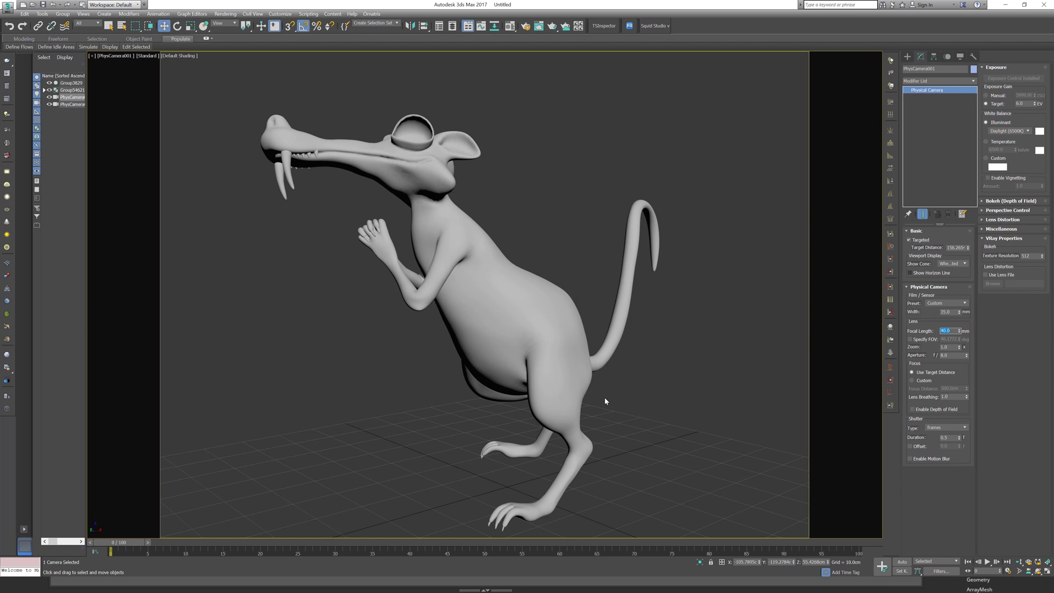
- Set the Physical camera's focal length to 60 mm and dolly it back until the whole creature is in frame
{"action": "type", "text": "60"}
{"action": "key", "text": "Return"}
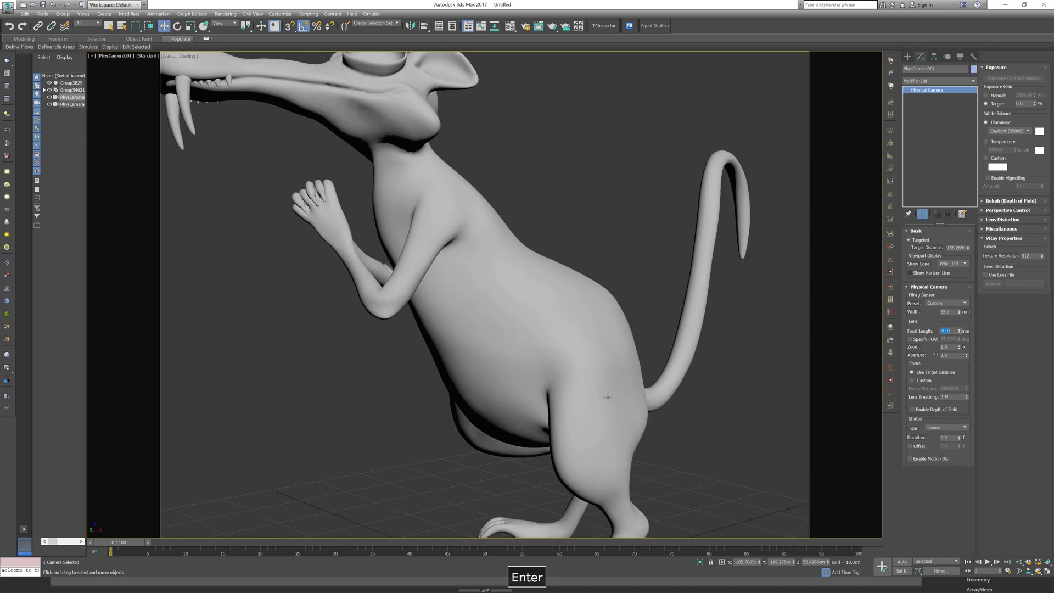
{"action": "left_click", "coordinate": [1018, 562]}
{"action": "left_click_drag", "start_coordinate": [694, 380], "coordinate": [693, 389]}
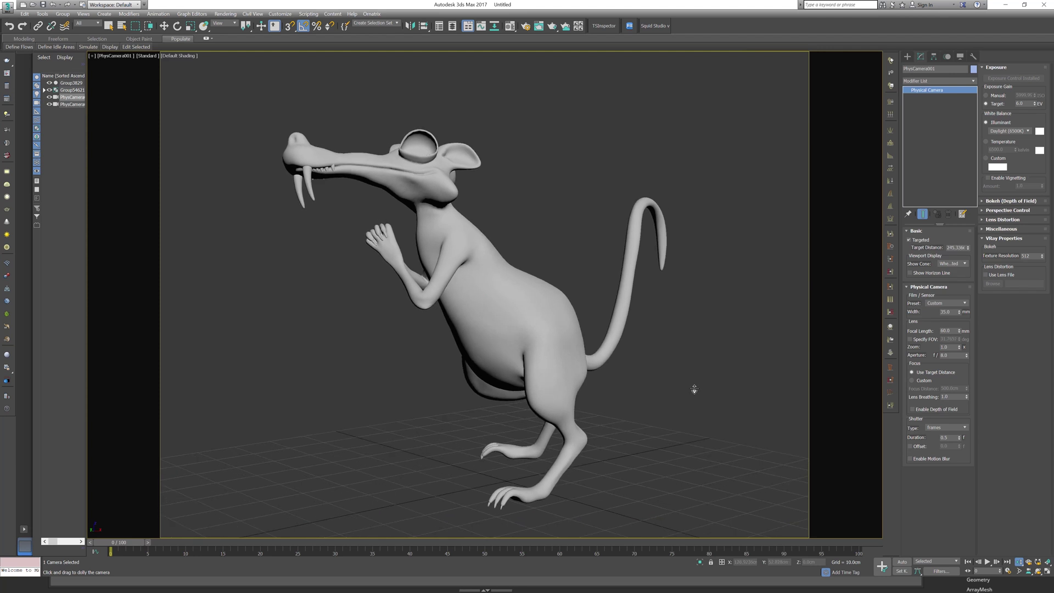
{"action": "key", "text": "w"}
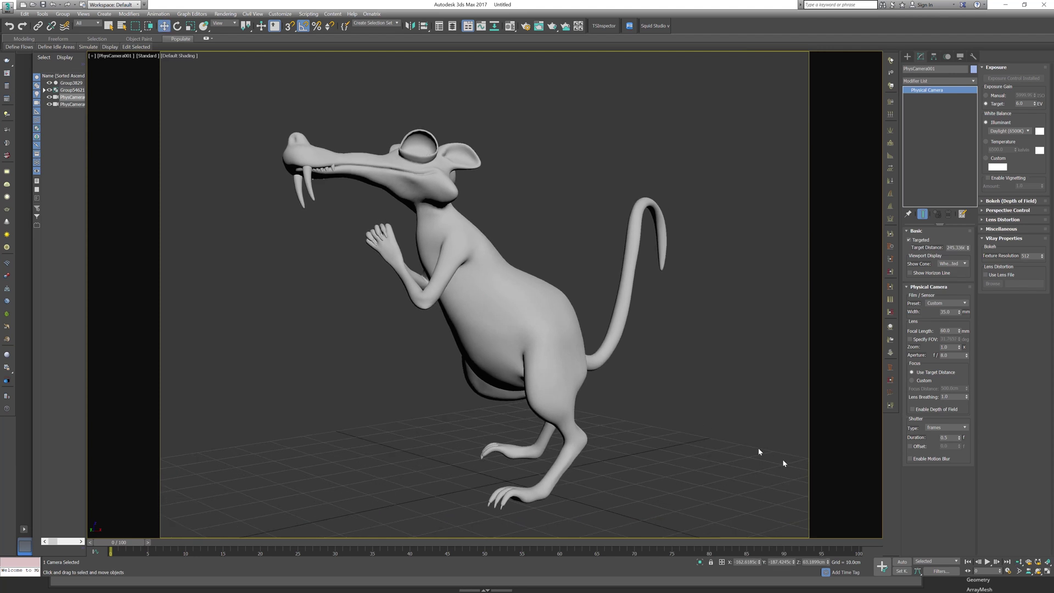
- Orbit the Physical camera around the creature to a more frontal three-quarter view
{"action": "left_click", "coordinate": [1038, 571]}
{"action": "left_click_drag", "start_coordinate": [610, 398], "coordinate": [443, 402]}
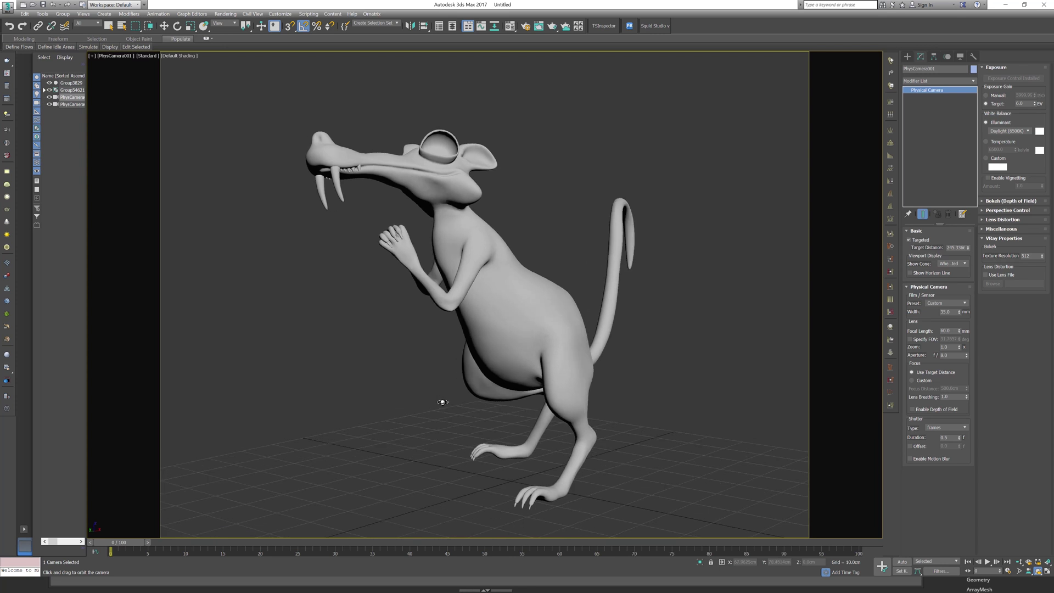
{"action": "mouse_move", "coordinate": [441, 402]}
{"action": "left_mouse_down"}
{"action": "mouse_move", "coordinate": [425, 402]}
{"action": "mouse_move", "coordinate": [511, 397]}
{"action": "mouse_move", "coordinate": [456, 403]}
{"action": "left_mouse_up"}
{"action": "right_click", "coordinate": [622, 360]}
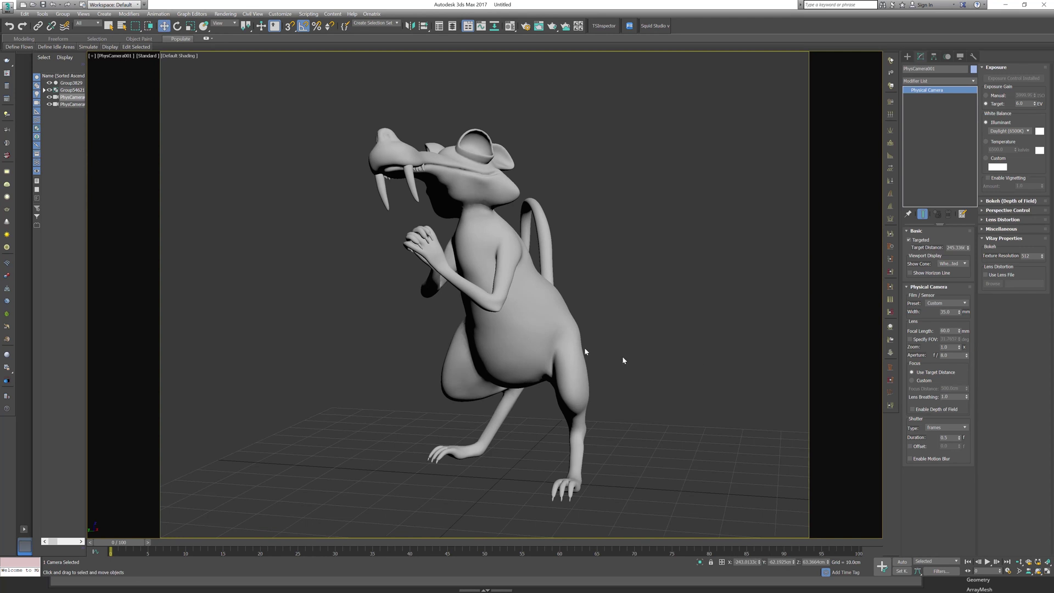
- Show edged faces, select all of the creature's meshes and combine them into one group
{"action": "left_click", "coordinate": [574, 345]}
{"action": "key", "text": "F4"}
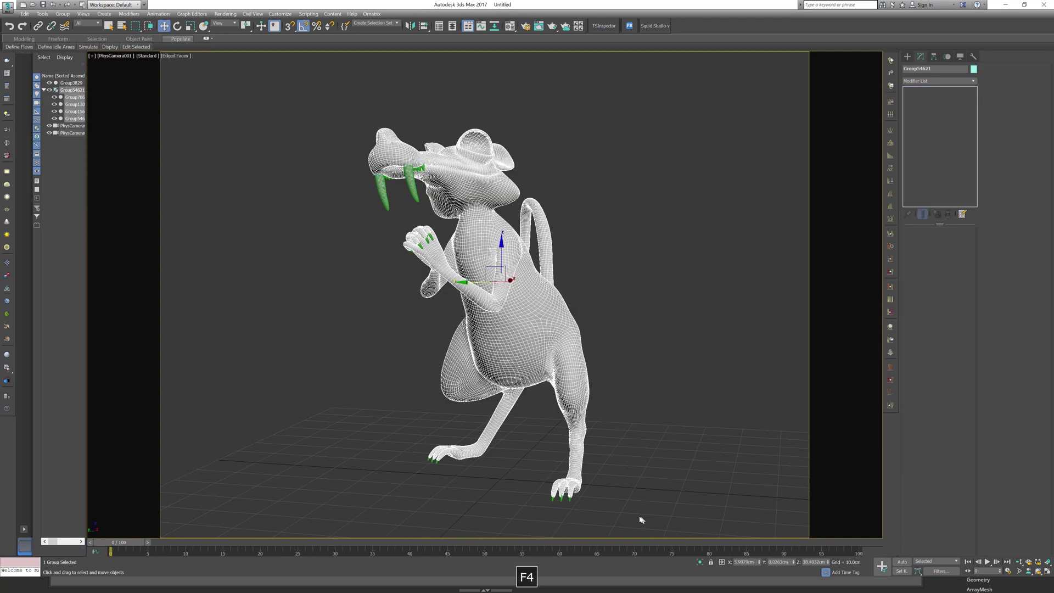
{"action": "left_click_drag", "start_coordinate": [645, 507], "coordinate": [595, 495]}
{"action": "left_click_drag", "start_coordinate": [330, 102], "coordinate": [329, 99]}
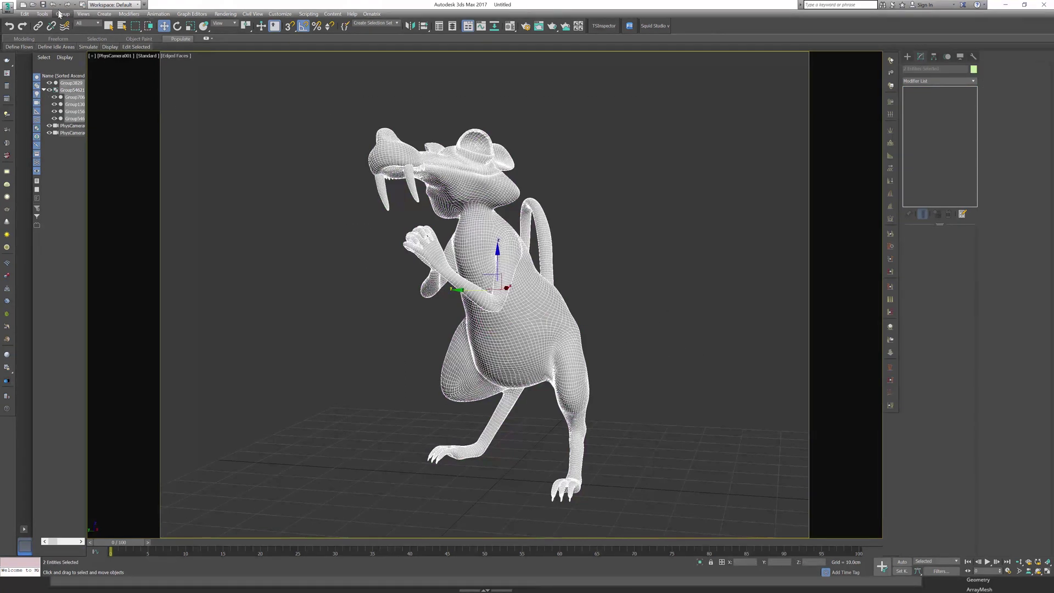
{"action": "left_click", "coordinate": [62, 14]}
{"action": "left_click", "coordinate": [75, 23]}
{"action": "left_click", "coordinate": [537, 306]}
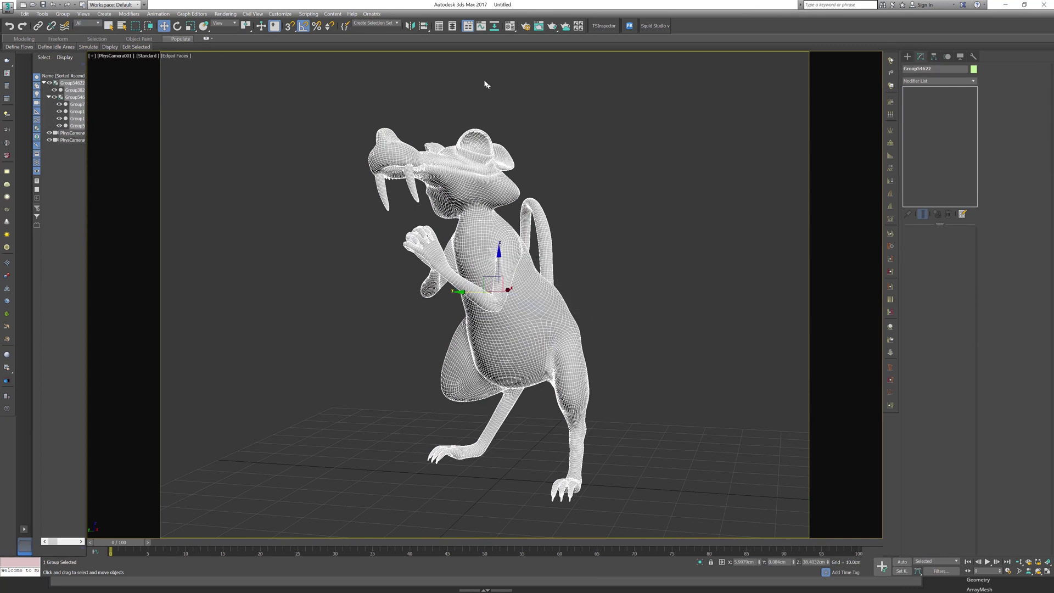
- Mirror the creature group on the X axis without cloning, then orbit the camera back to its front side in plain shading
{"action": "left_click", "coordinate": [410, 25]}
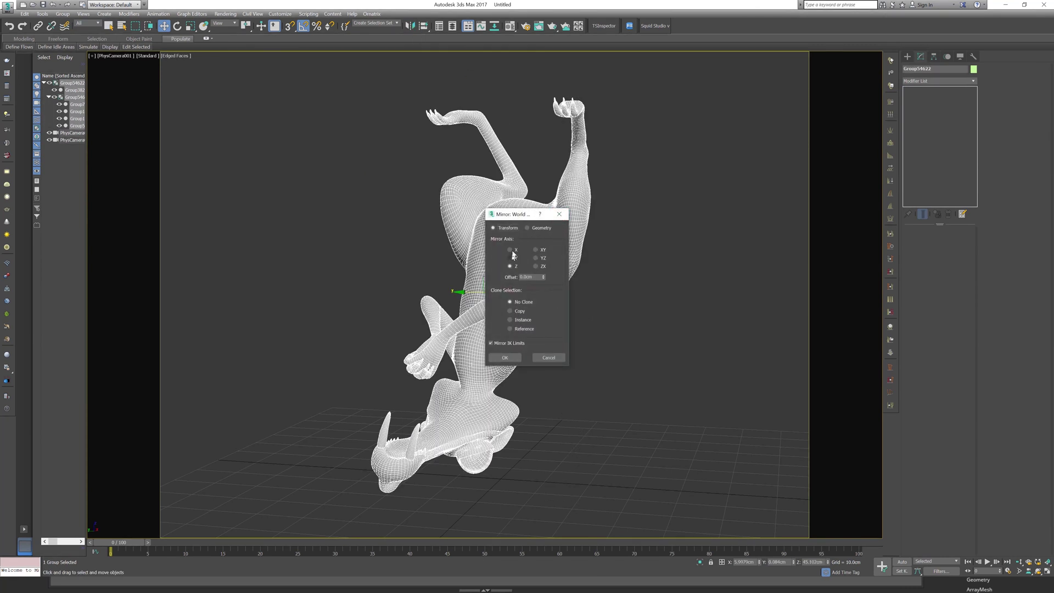
{"action": "left_click", "coordinate": [510, 250]}
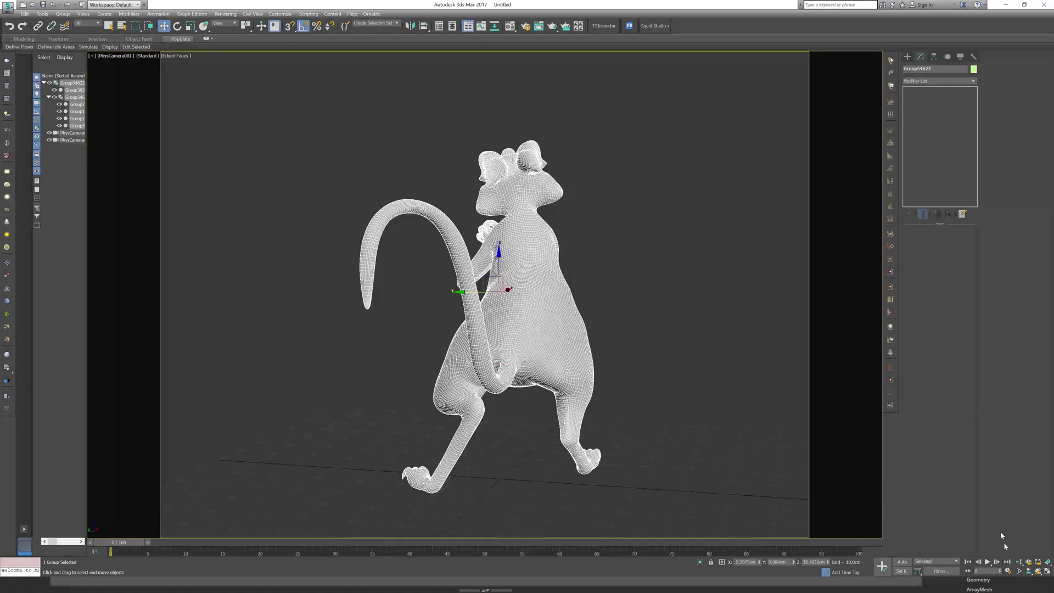
{"action": "left_click", "coordinate": [1038, 572]}
{"action": "left_click_drag", "start_coordinate": [495, 349], "coordinate": [572, 344]}
{"action": "middle_click_drag", "start_coordinate": [570, 348], "coordinate": [612, 373]}
{"action": "right_click", "coordinate": [646, 361]}
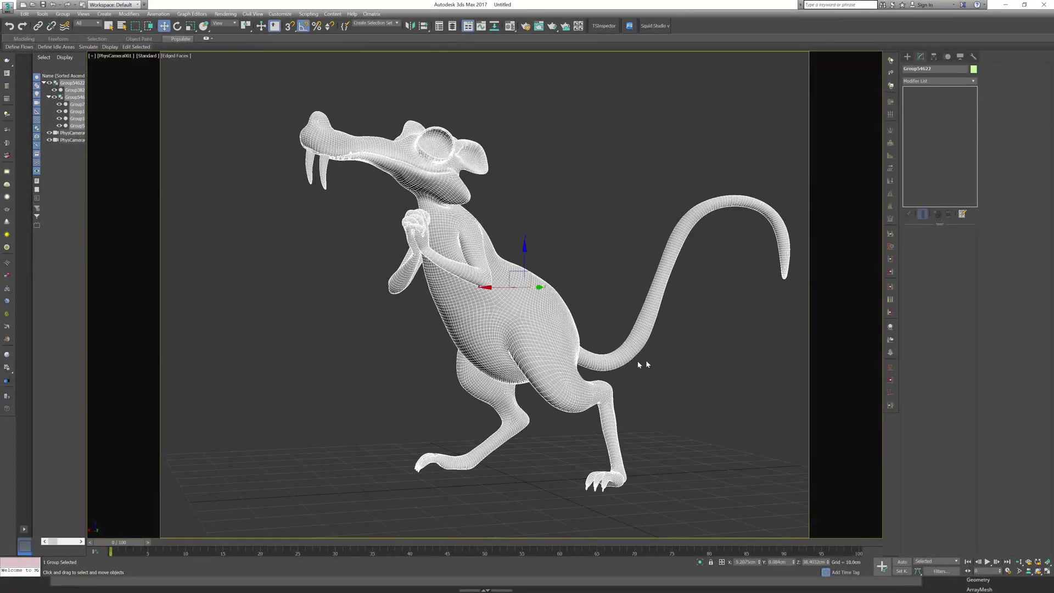
{"action": "key", "text": "F4"}
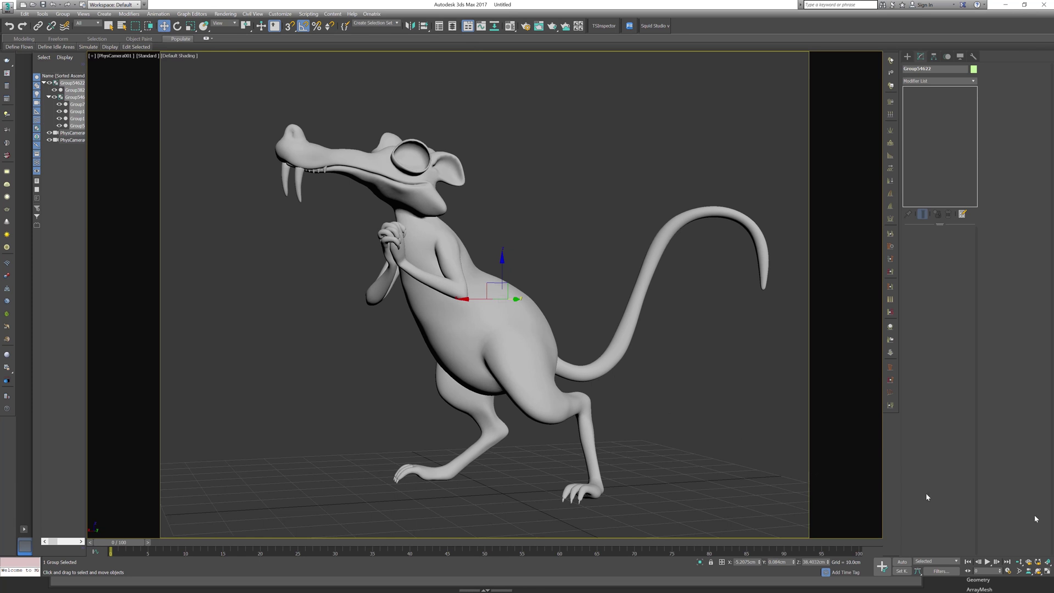
- Fine-tune the camera's orbit and pan to frame the creature with its full tail, and clear the selection
{"action": "left_click", "coordinate": [1037, 571]}
{"action": "left_click_drag", "start_coordinate": [662, 478], "coordinate": [664, 478]}
{"action": "middle_click_drag", "start_coordinate": [667, 458], "coordinate": [661, 454]}
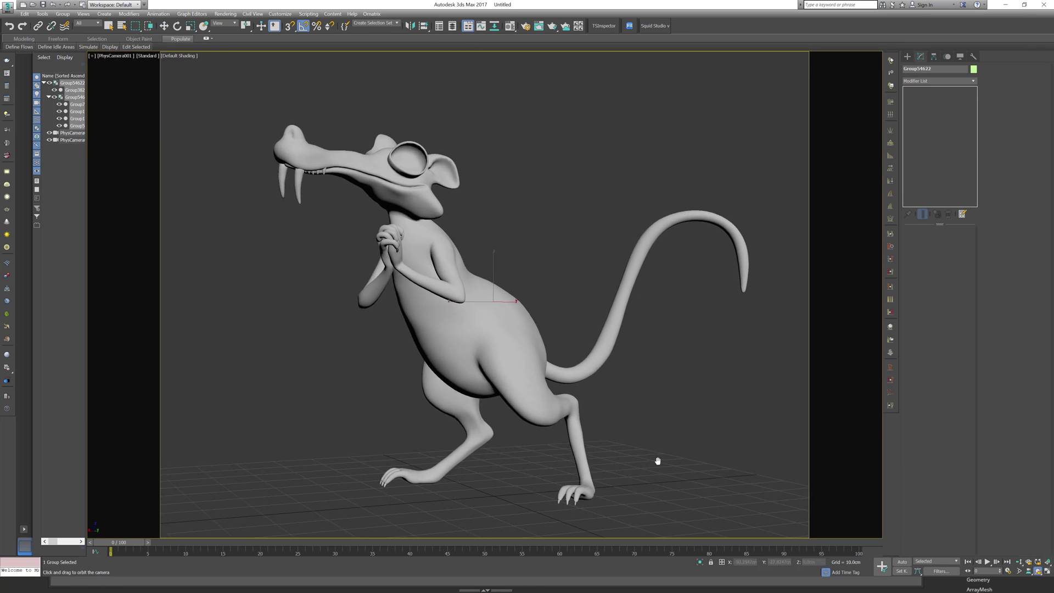
{"action": "left_click_drag", "start_coordinate": [656, 455], "coordinate": [655, 455]}
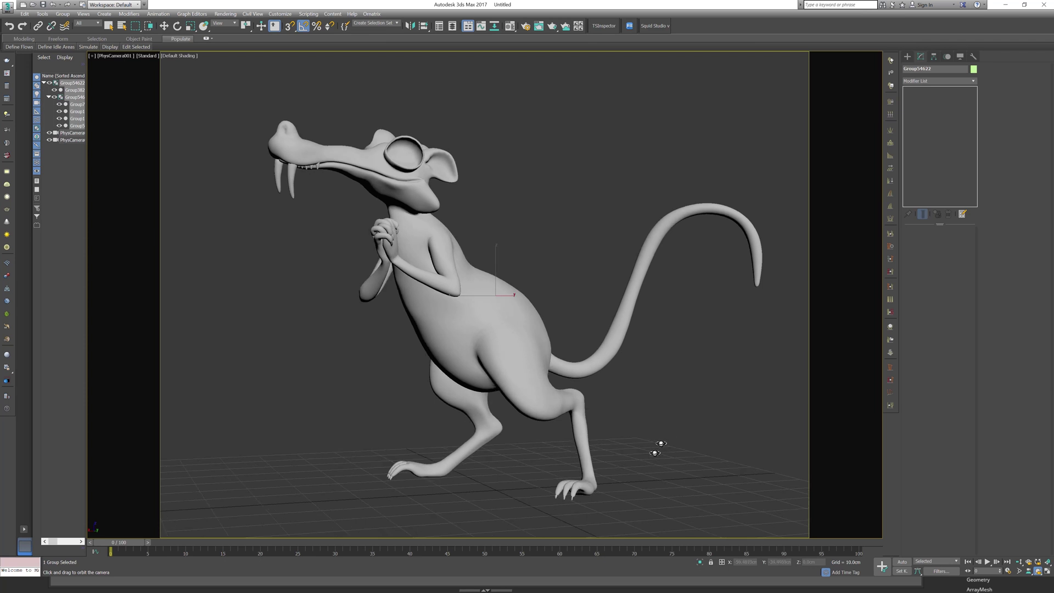
{"action": "key", "text": "w"}
{"action": "mouse_move", "coordinate": [684, 400]}
{"action": "middle_mouse_down"}
{"action": "mouse_move", "coordinate": [669, 398]}
{"action": "mouse_move", "coordinate": [676, 402]}
{"action": "middle_mouse_up"}
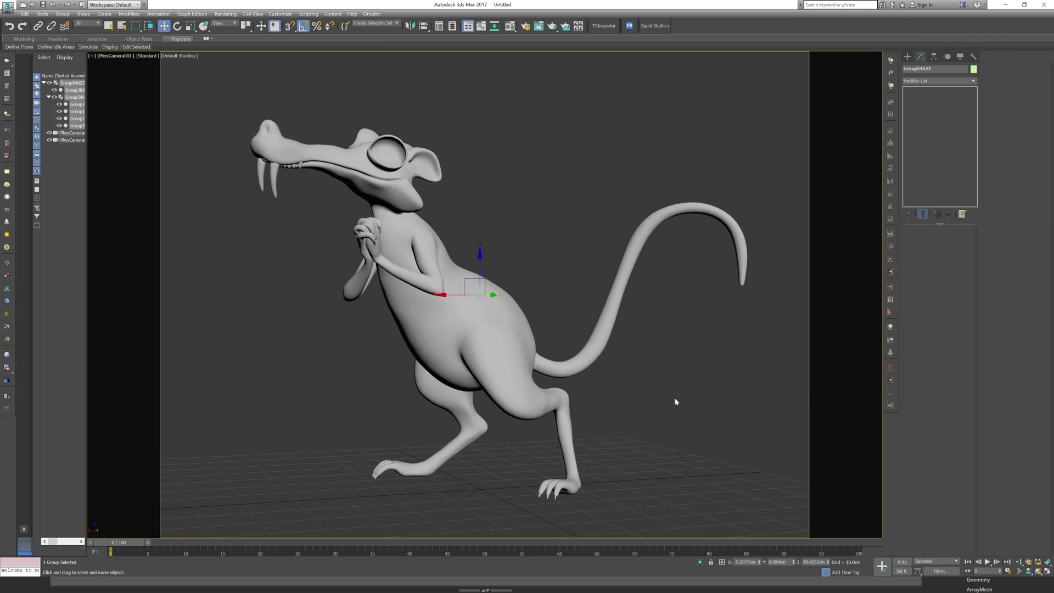
{"action": "left_click", "coordinate": [675, 402]}
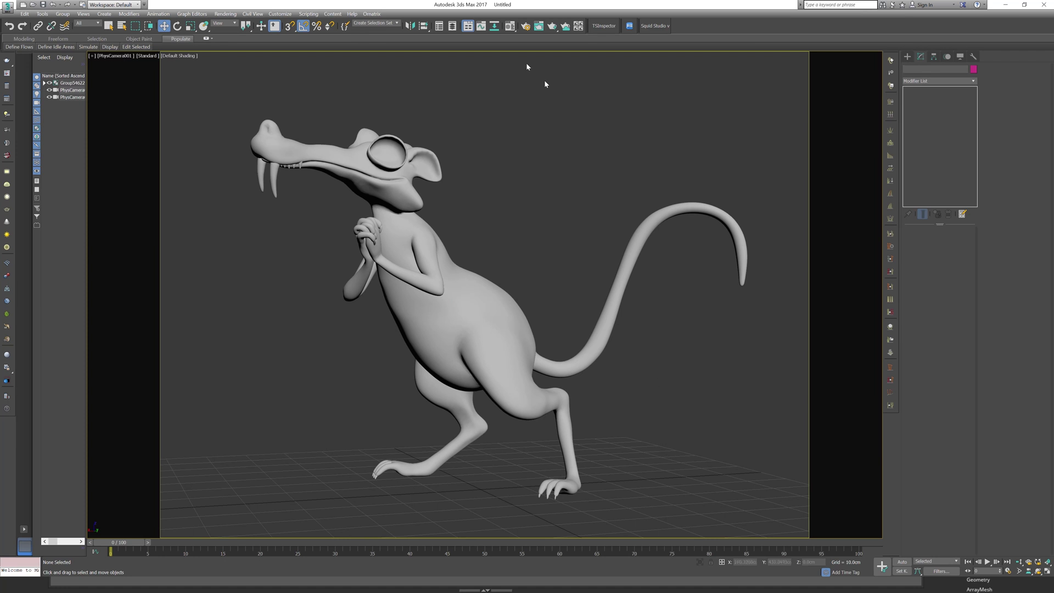
- Open the Render Setup window and move it clear of the creature's head
{"action": "left_click", "coordinate": [282, 15]}
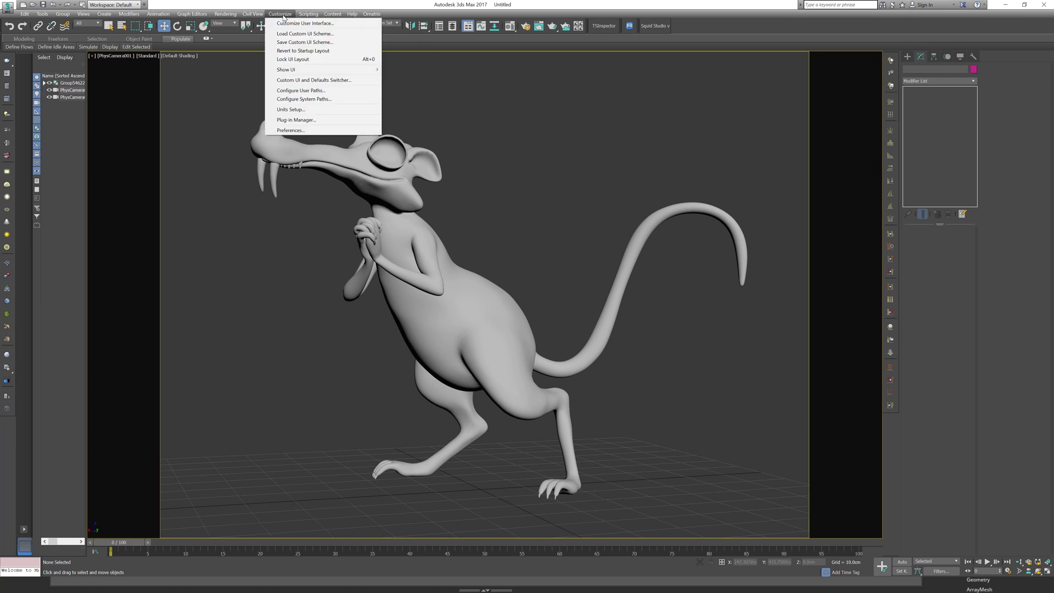
{"action": "mouse_move", "coordinate": [329, 17]}
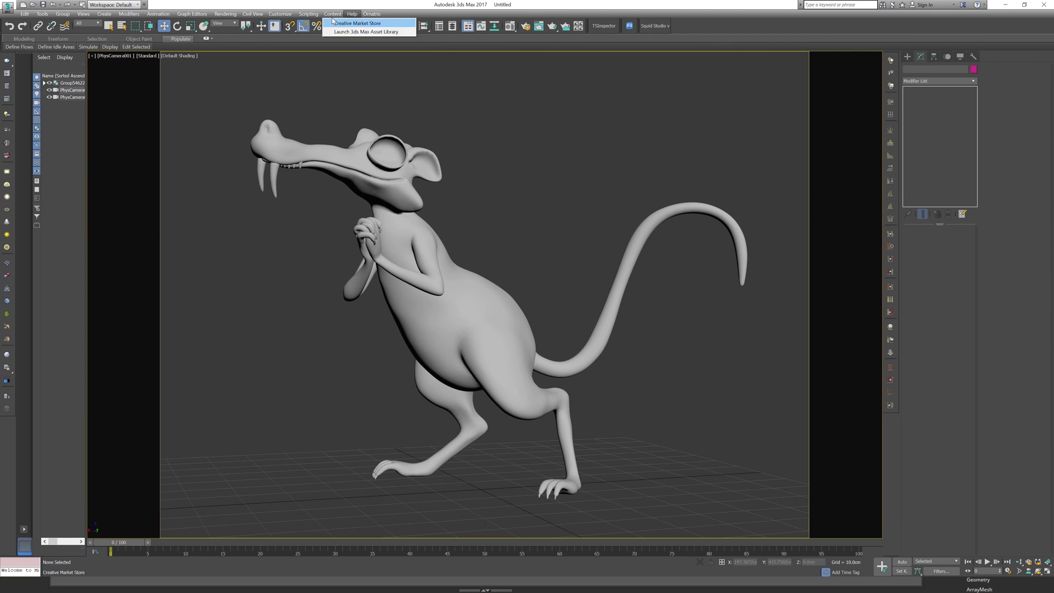
{"action": "mouse_move", "coordinate": [260, 17]}
{"action": "mouse_move", "coordinate": [225, 14]}
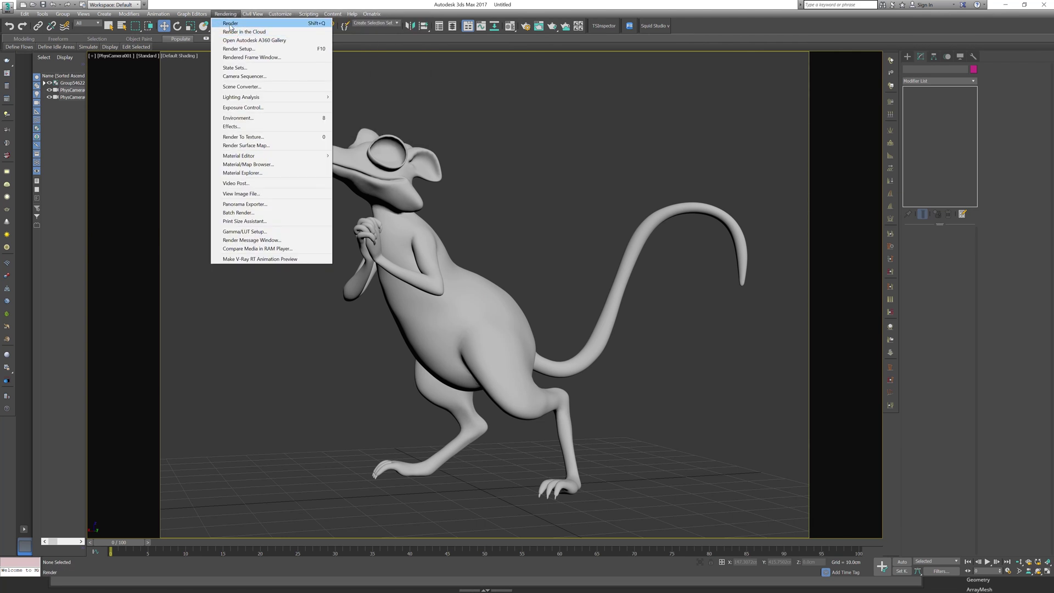
{"action": "left_click", "coordinate": [239, 49]}
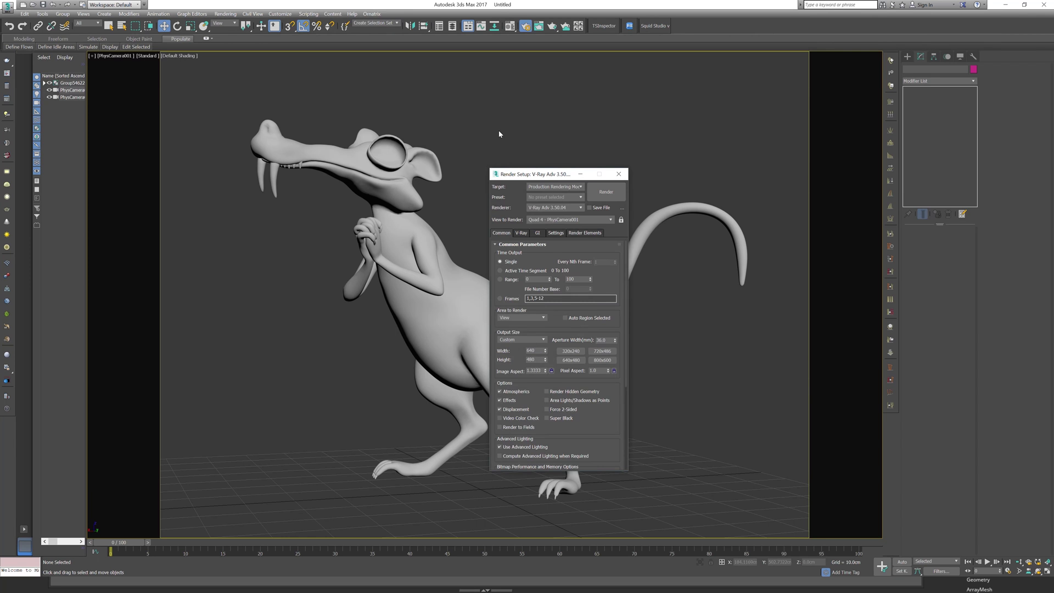
{"action": "left_click_drag", "start_coordinate": [522, 177], "coordinate": [551, 147]}
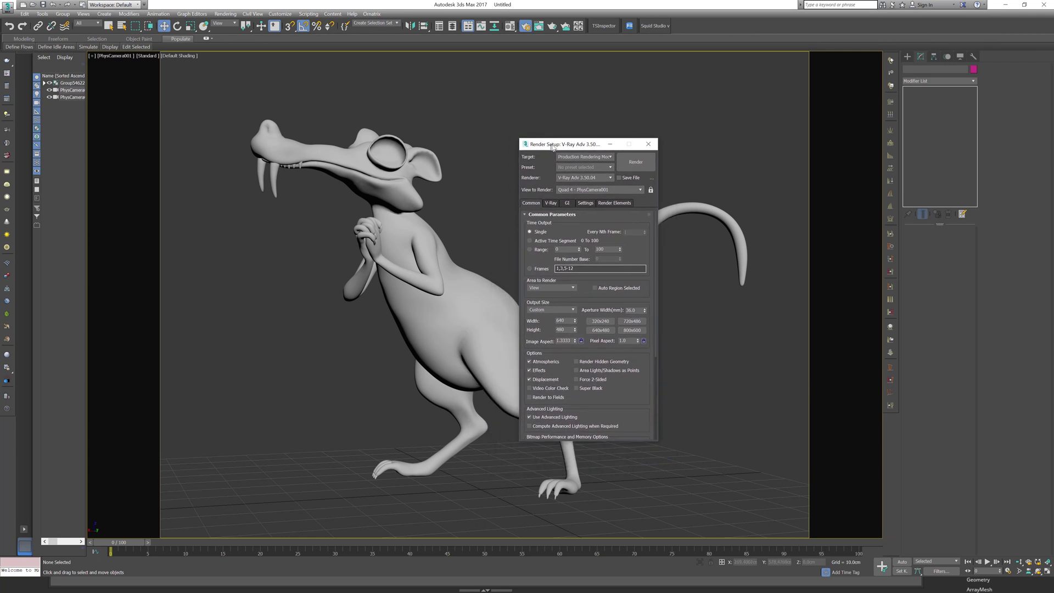
- Lock the render output's image aspect ratio and set the output width to 2000
{"action": "left_click", "coordinate": [553, 203]}
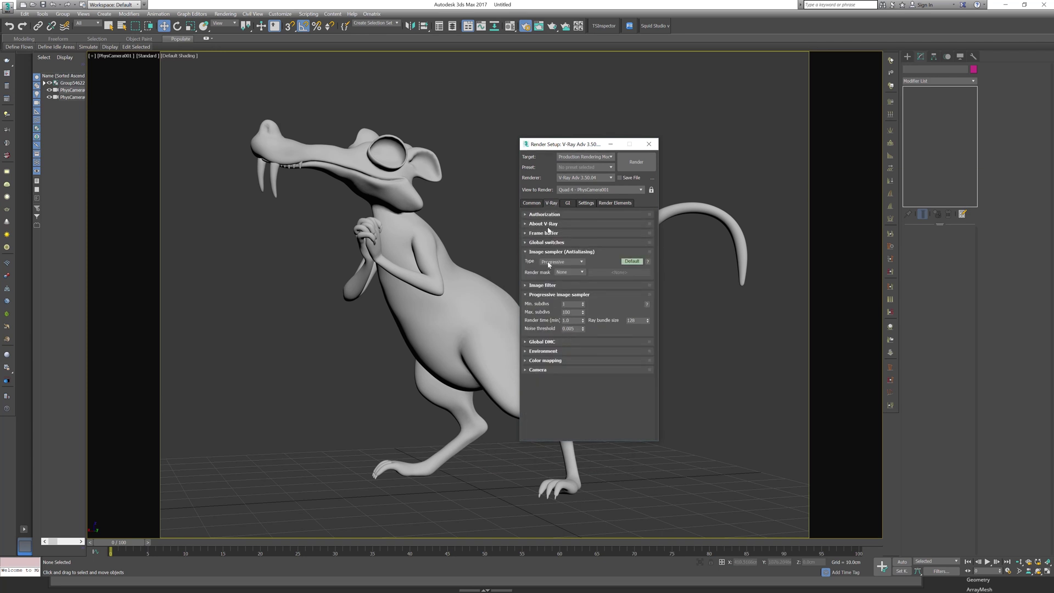
{"action": "left_click", "coordinate": [533, 203]}
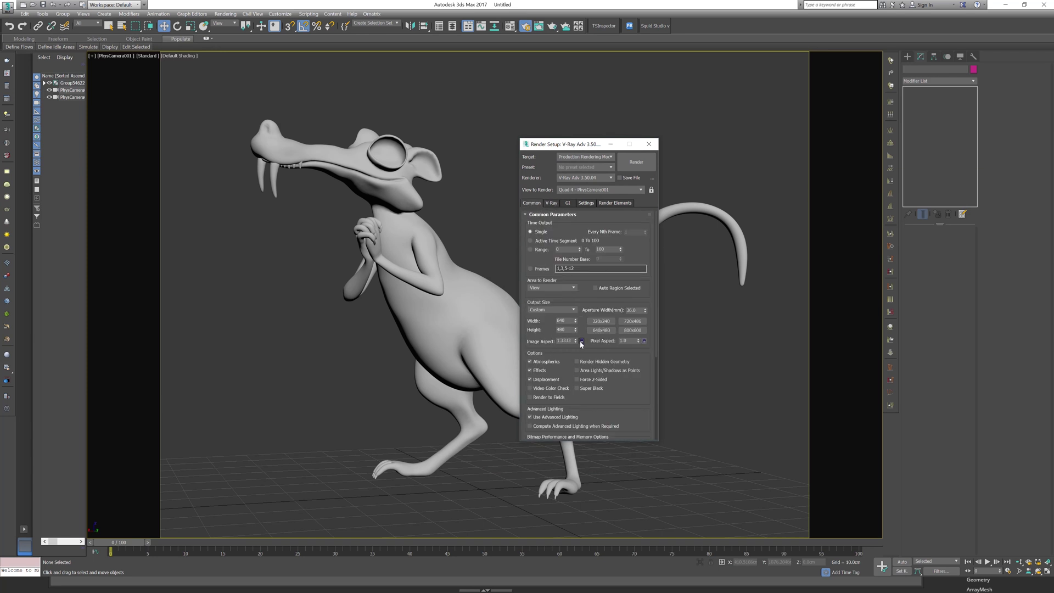
{"action": "left_click", "coordinate": [582, 341]}
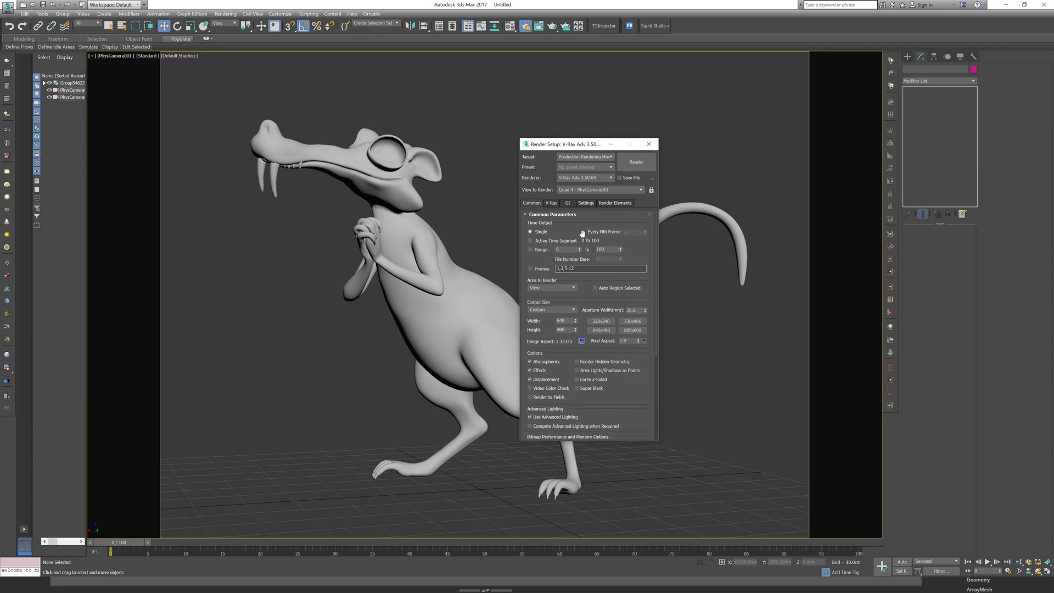
{"action": "left_click", "coordinate": [553, 203]}
{"action": "left_click", "coordinate": [532, 205]}
{"action": "type", "text": "2000"}
{"action": "key", "text": "Return"}
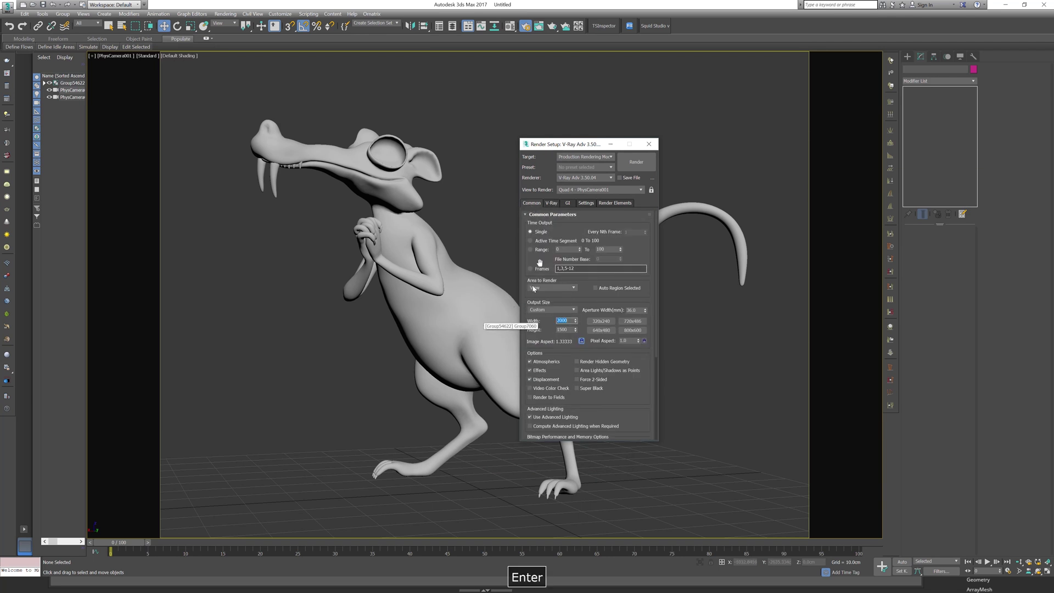
- Change the V-Ray image sampler type to Bucket and set its maximum subdivs to 8
{"action": "left_click", "coordinate": [550, 202]}
{"action": "left_click", "coordinate": [568, 261]}
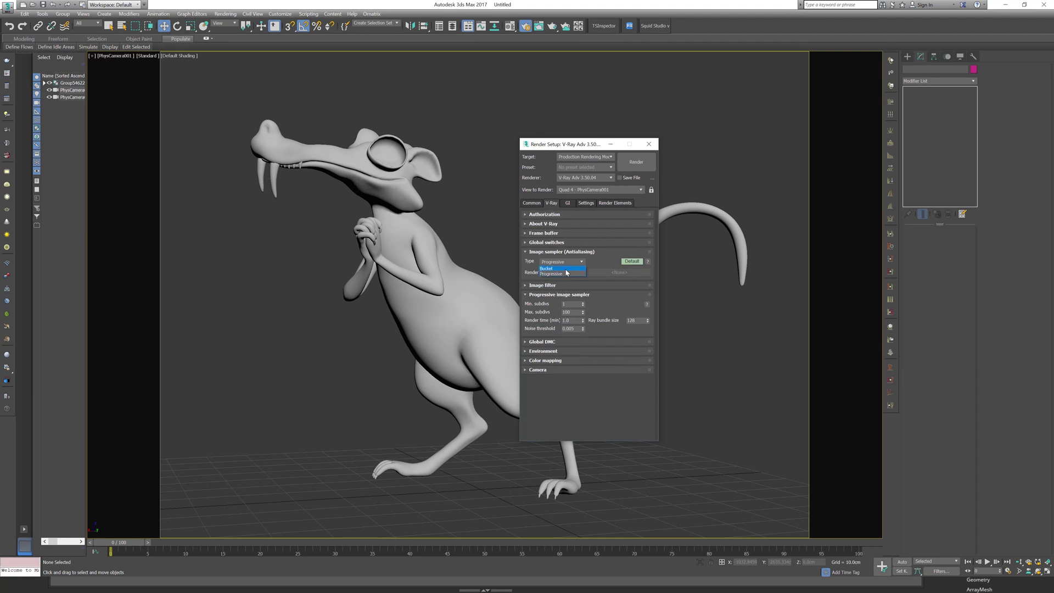
{"action": "left_click", "coordinate": [571, 270]}
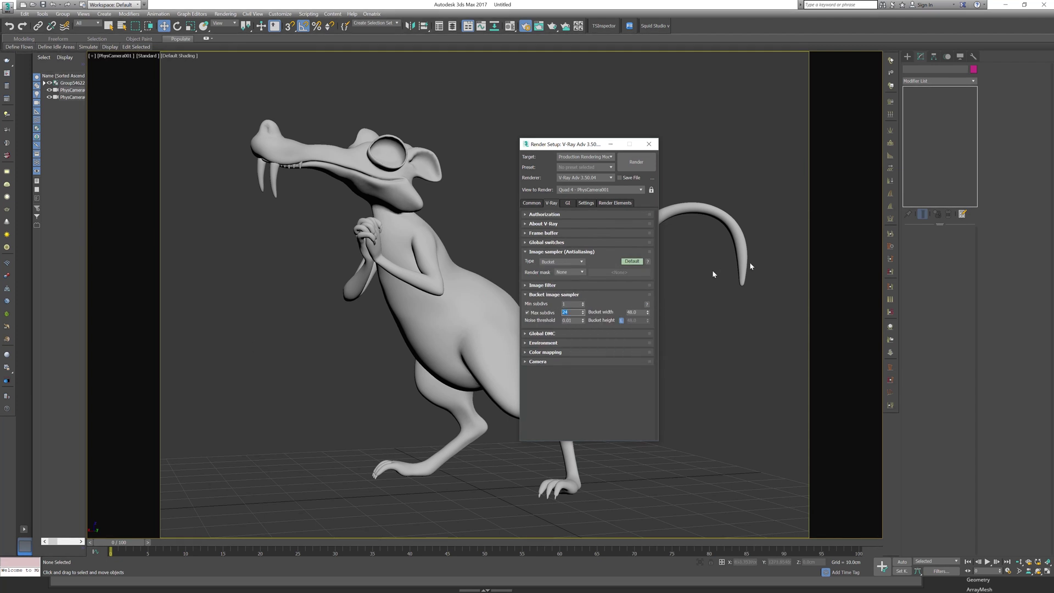
{"action": "type", "text": "8"}
{"action": "key", "text": "Return"}
- Switch all V-Ray render settings to Expert mode and reopen Render Setup to refresh the options
{"action": "left_click", "coordinate": [585, 203]}
{"action": "right_click", "coordinate": [583, 271]}
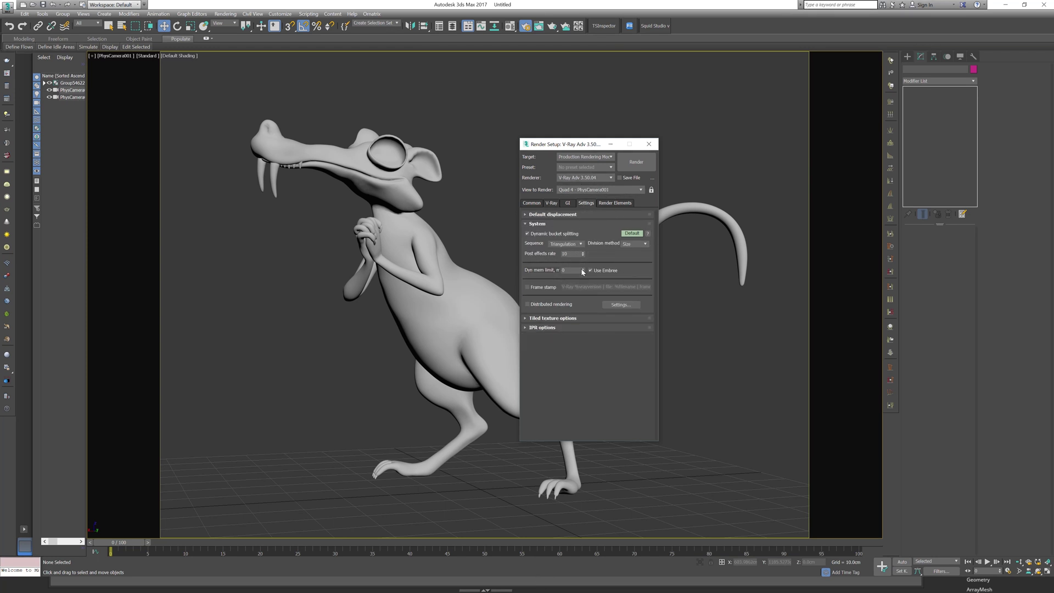
{"action": "left_click", "coordinate": [571, 203]}
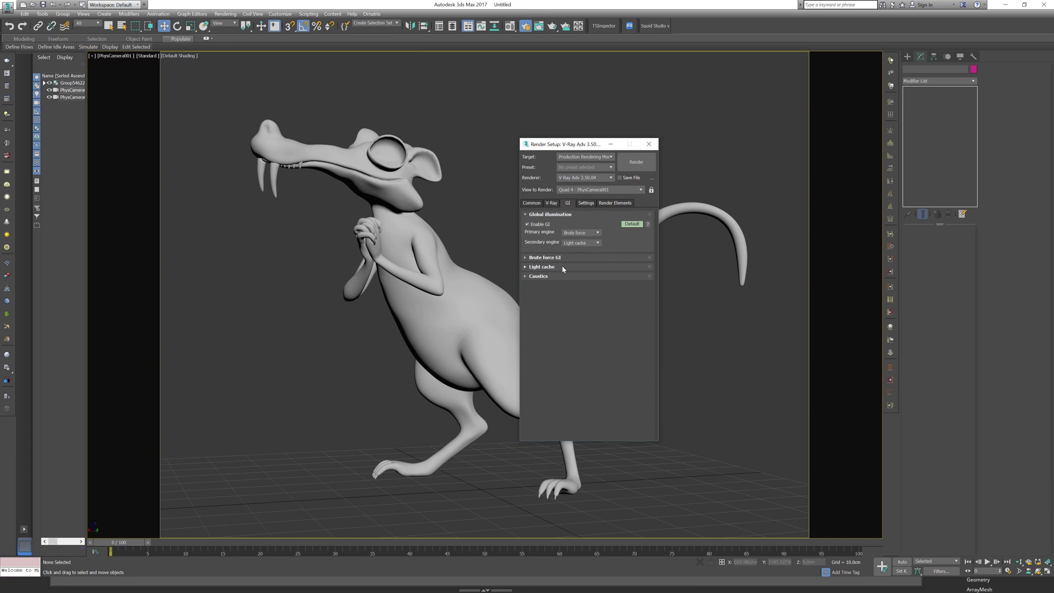
{"action": "left_click", "coordinate": [536, 202]}
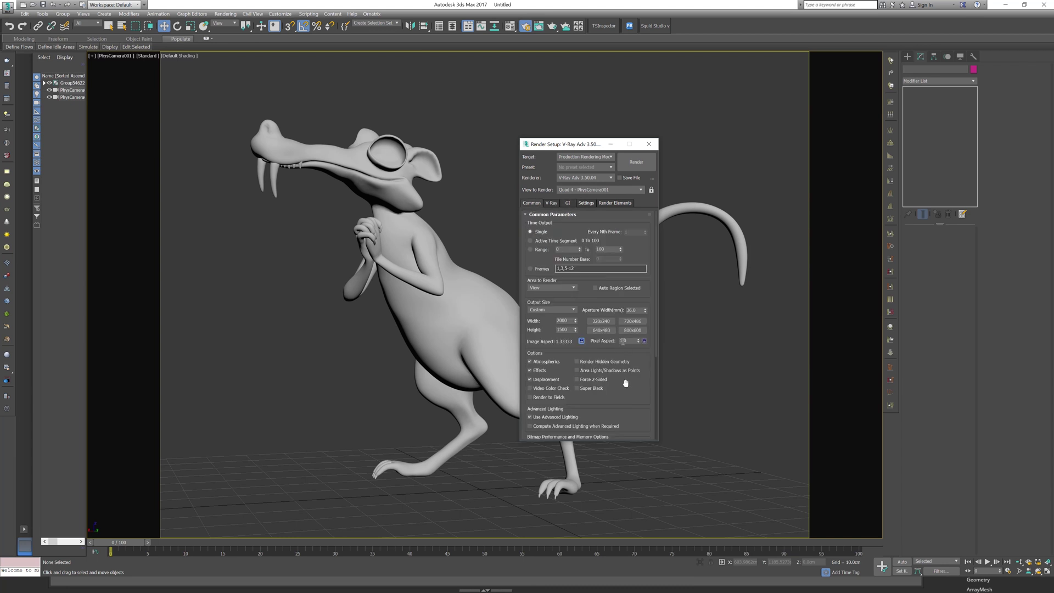
{"action": "left_click", "coordinate": [588, 203]}
{"action": "right_click", "coordinate": [631, 235]}
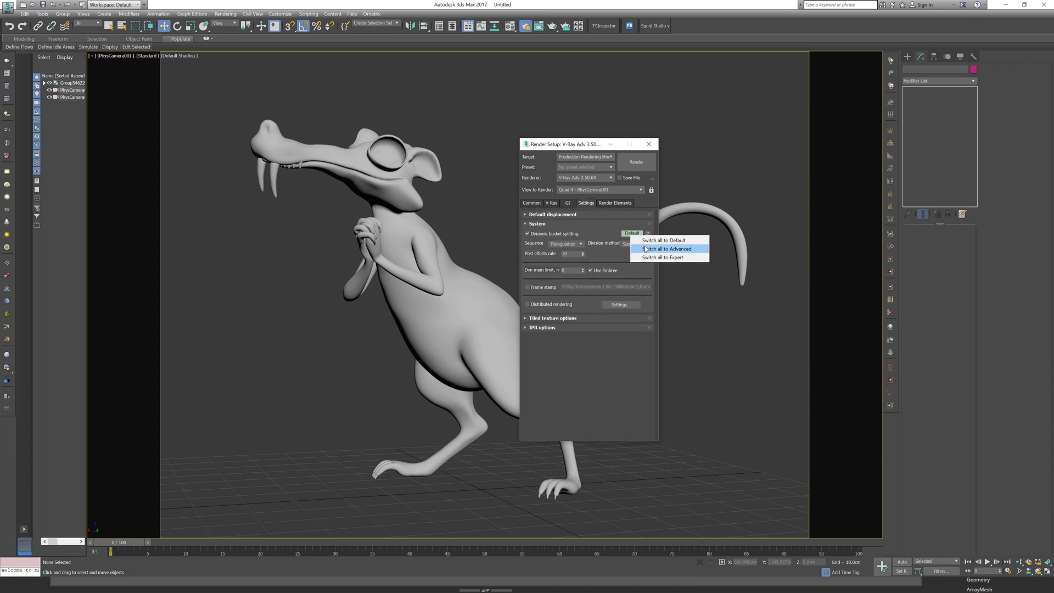
{"action": "left_click", "coordinate": [654, 258]}
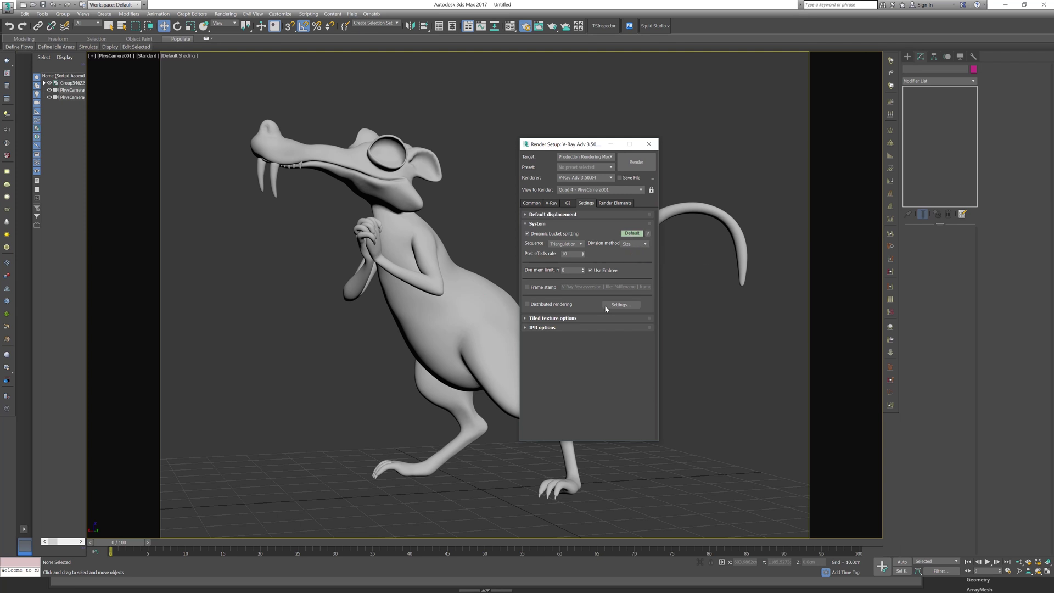
{"action": "key", "text": "F10"}
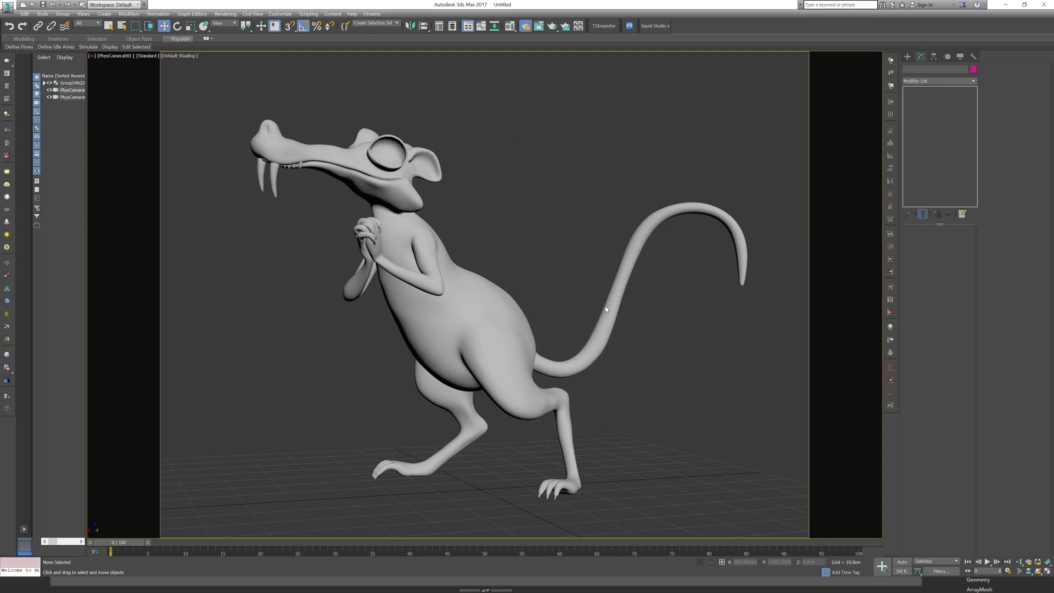
{"action": "key", "text": "F10"}
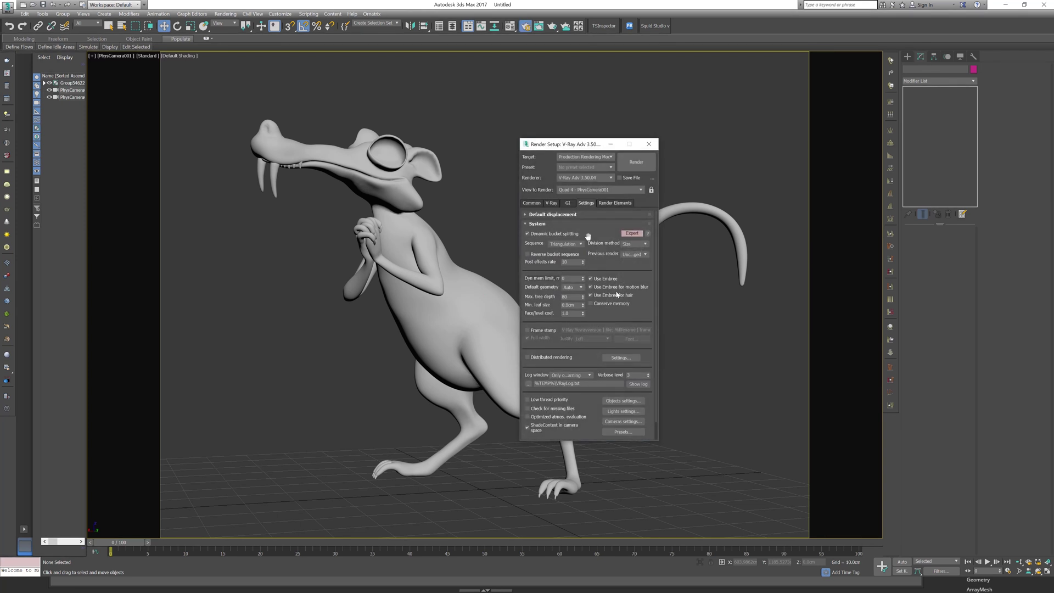
- Set V-Ray color mapping to Exponential and enable sub-pixel mapping and clamp output
{"action": "left_click", "coordinate": [569, 203]}
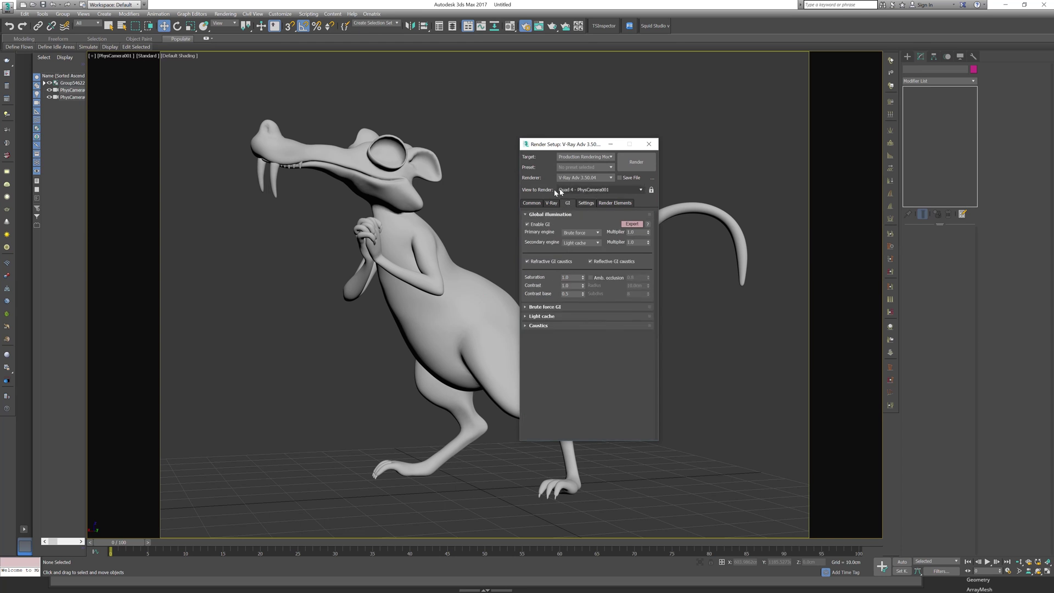
{"action": "left_click", "coordinate": [551, 203]}
{"action": "left_click", "coordinate": [549, 362]}
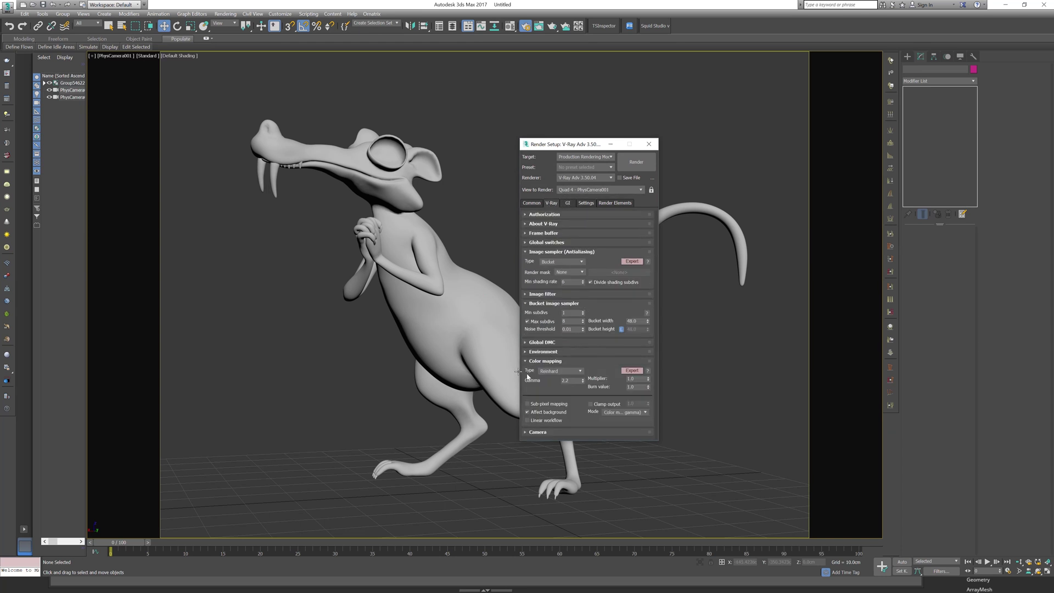
{"action": "left_click", "coordinate": [553, 372]}
{"action": "left_click", "coordinate": [551, 383]}
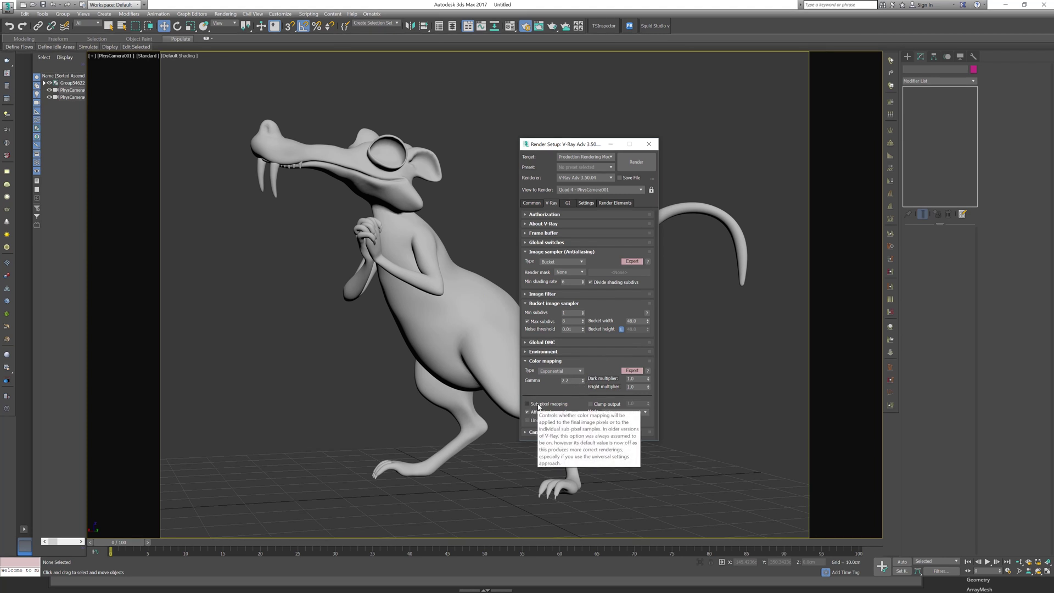
{"action": "left_click", "coordinate": [531, 405]}
{"action": "left_click", "coordinate": [591, 404]}
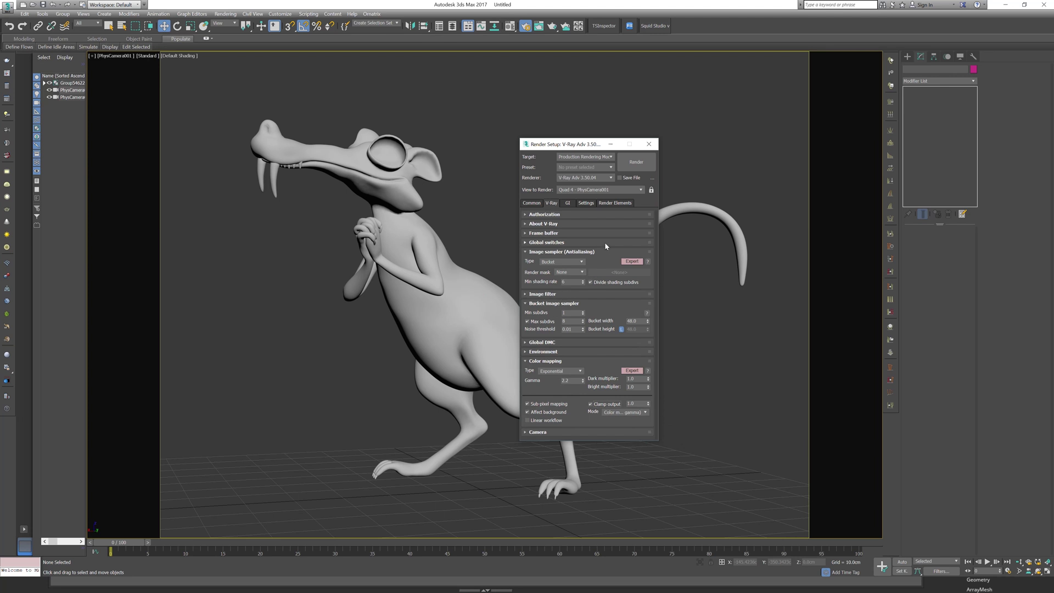
- Review the common render output parameters and close the Render Setup window
{"action": "left_click", "coordinate": [530, 203]}
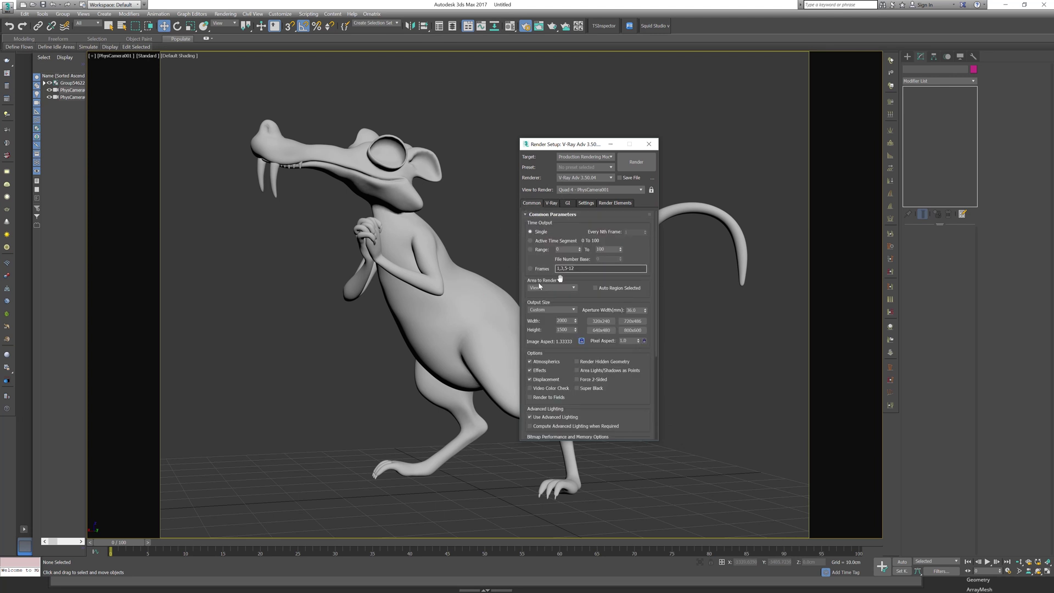
{"action": "left_click_drag", "start_coordinate": [570, 146], "coordinate": [657, 147]}
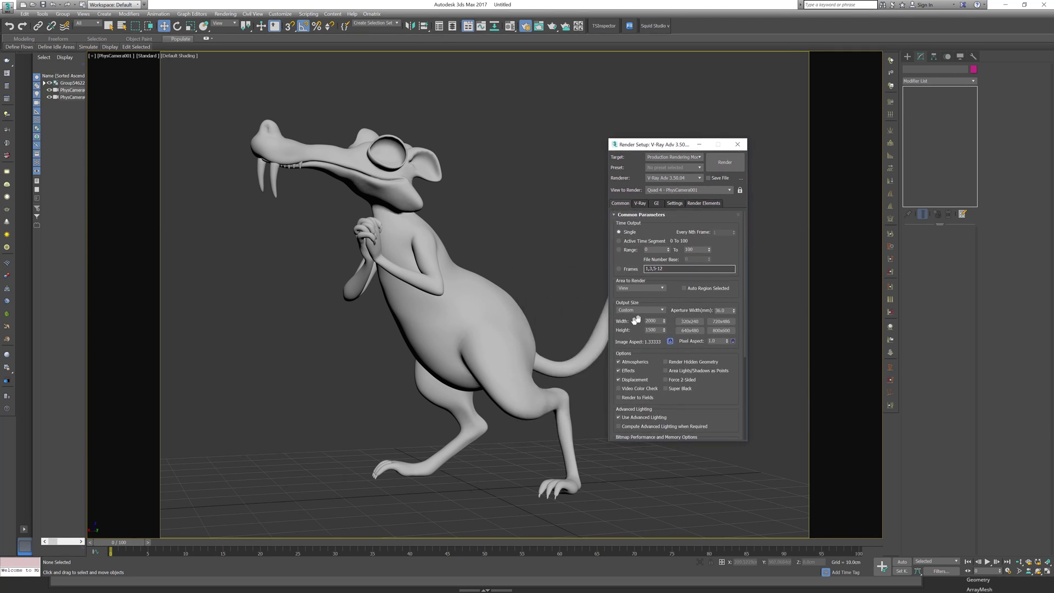
{"action": "left_click", "coordinate": [736, 143]}
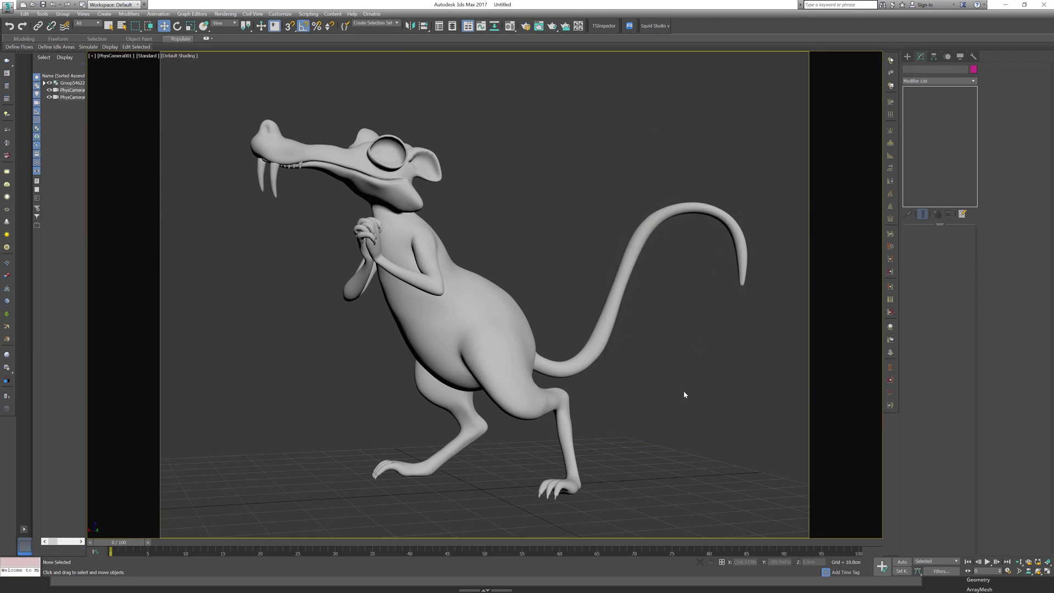
- Create a V-Ray plane light over the creature in the top view and raise it well above the creature's head
{"action": "key", "text": "t"}
{"action": "key", "text": "z"}
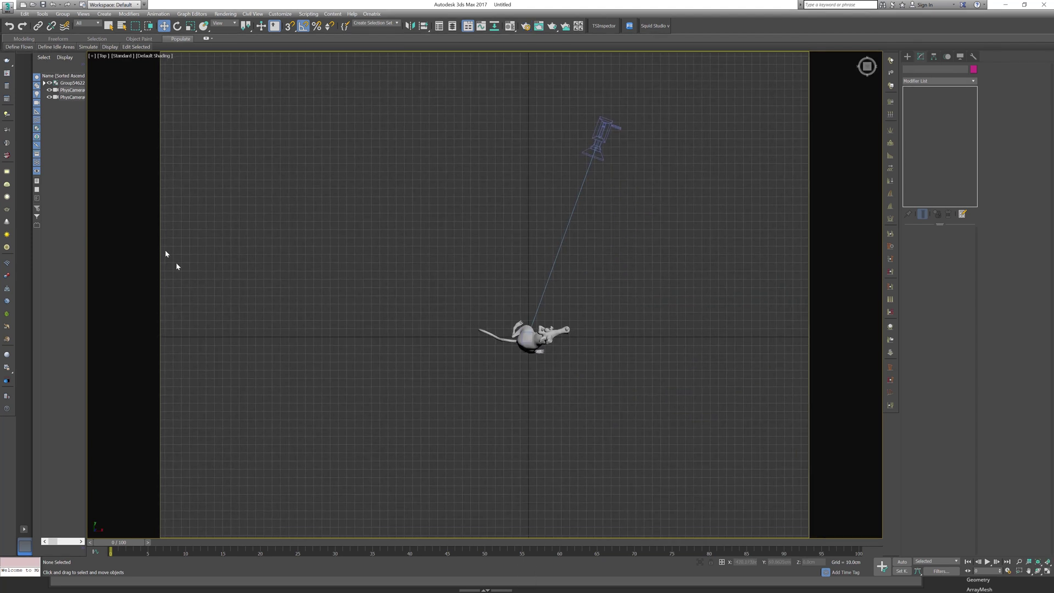
{"action": "left_click", "coordinate": [7, 184]}
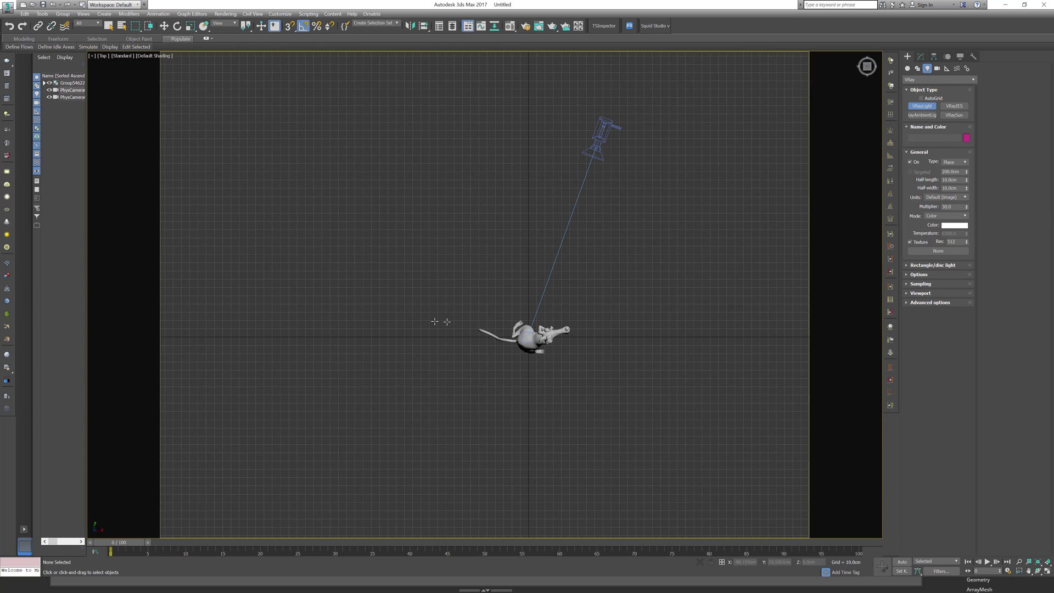
{"action": "left_click_drag", "start_coordinate": [436, 324], "coordinate": [571, 412]}
{"action": "key", "text": "w"}
{"action": "middle_click_drag", "start_coordinate": [586, 420], "coordinate": [517, 326], "text": "alt"}
{"action": "left_click_drag", "start_coordinate": [510, 326], "coordinate": [477, 192]}
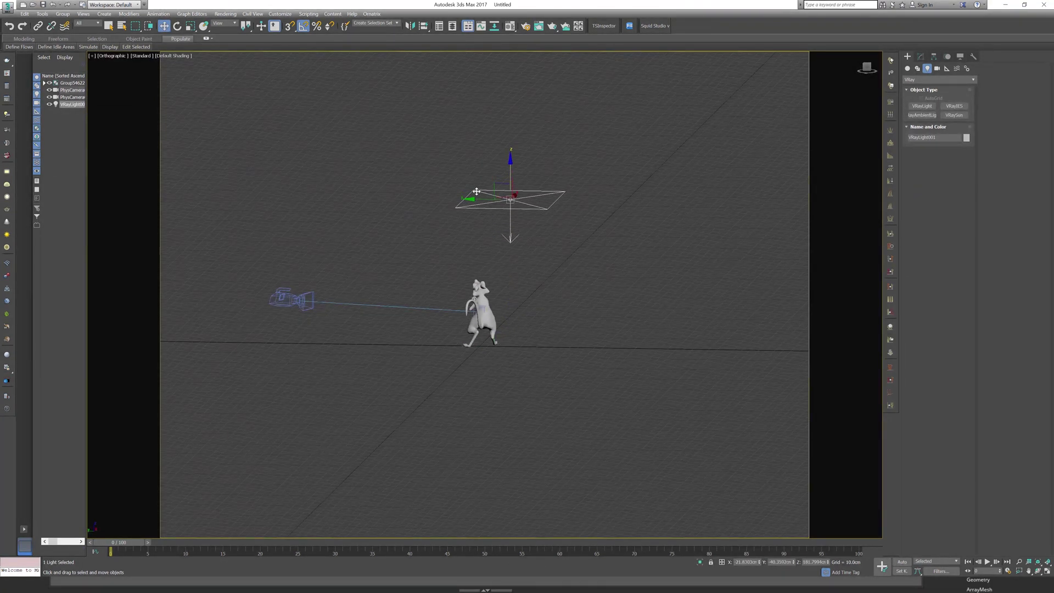
{"action": "left_click", "coordinate": [476, 205]}
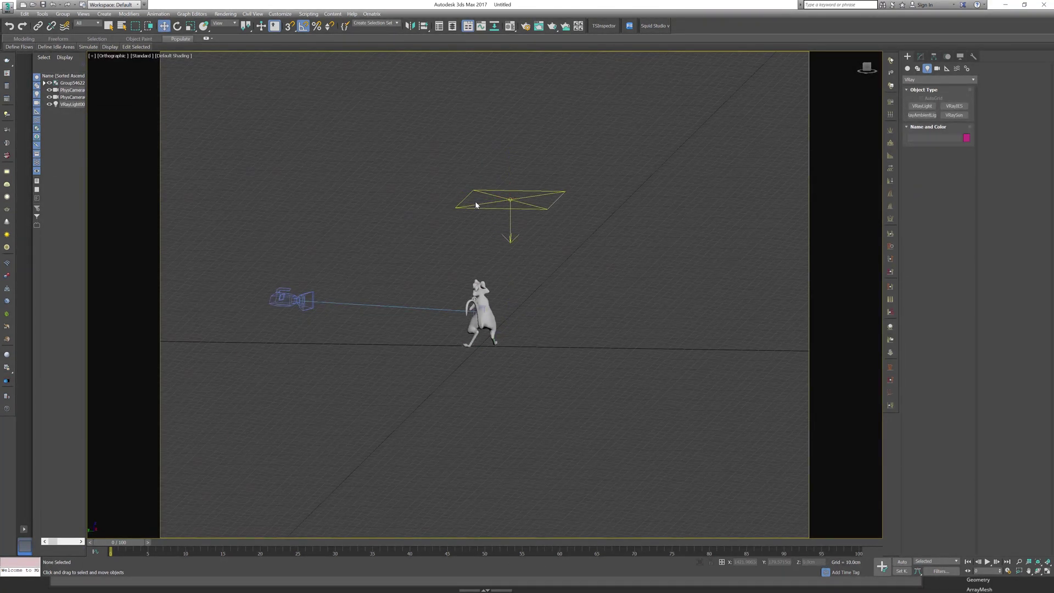
{"action": "left_click", "coordinate": [505, 199]}
- Run a test render from the physical camera, then stop it and close the V-Ray frame buffer
{"action": "key", "text": "c"}
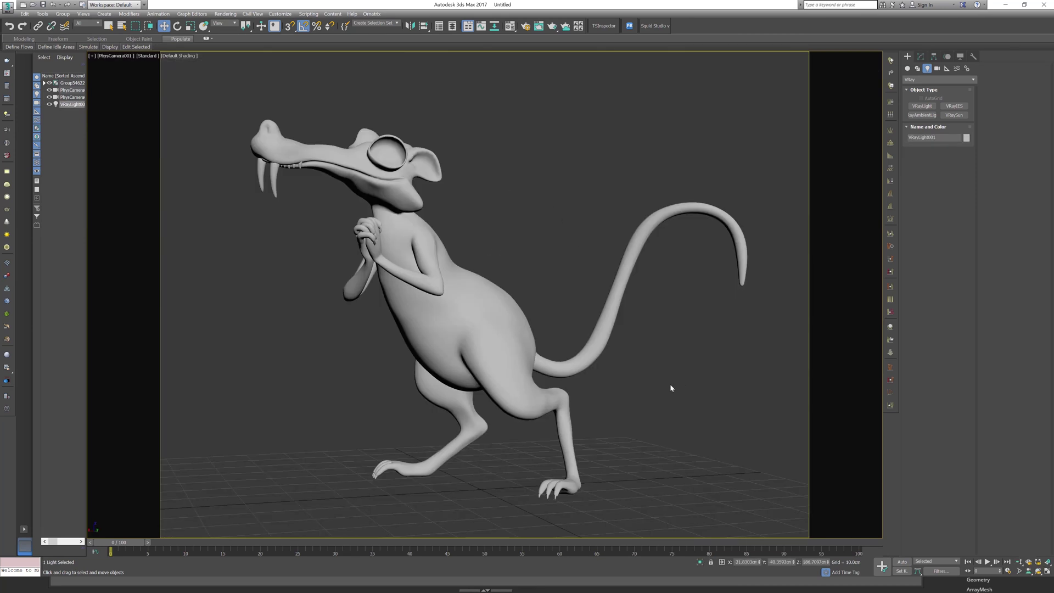
{"action": "key", "text": "shift+q"}
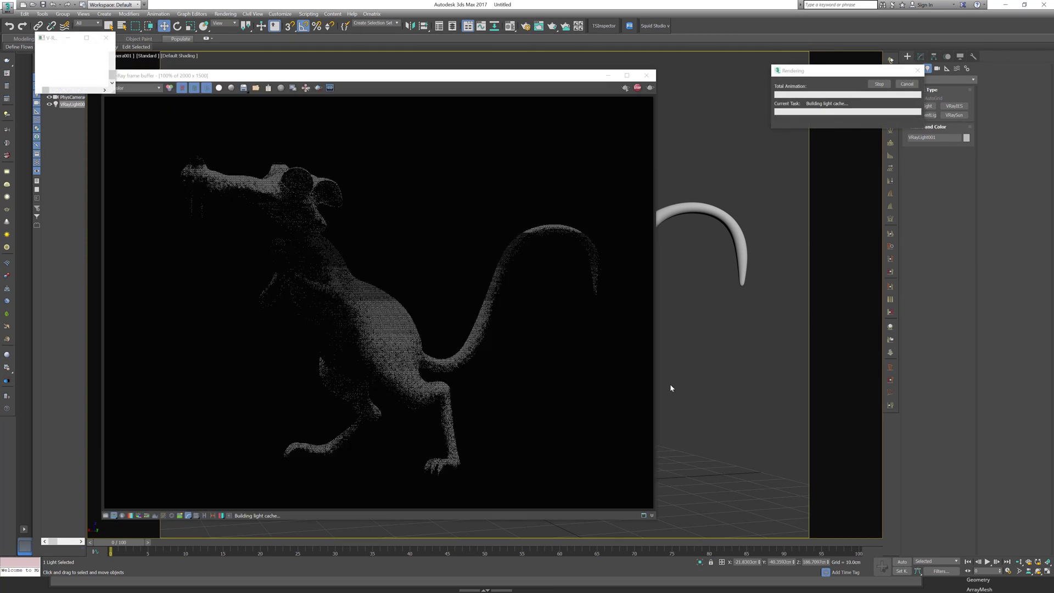
{"action": "left_click_drag", "start_coordinate": [431, 79], "coordinate": [580, 66]}
{"action": "scroll", "coordinate": [351, 154], "scroll_direction": "up", "scroll_amount": 2}
{"action": "scroll", "coordinate": [352, 153], "scroll_direction": "down", "scroll_amount": 2}
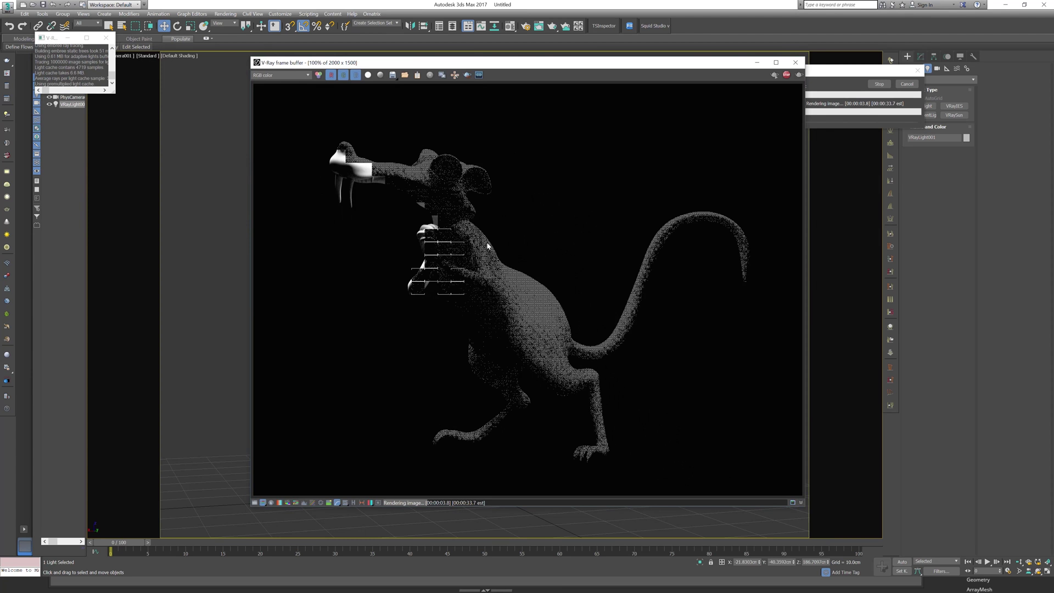
{"action": "key", "text": "Escape"}
{"action": "left_click", "coordinate": [796, 62]}
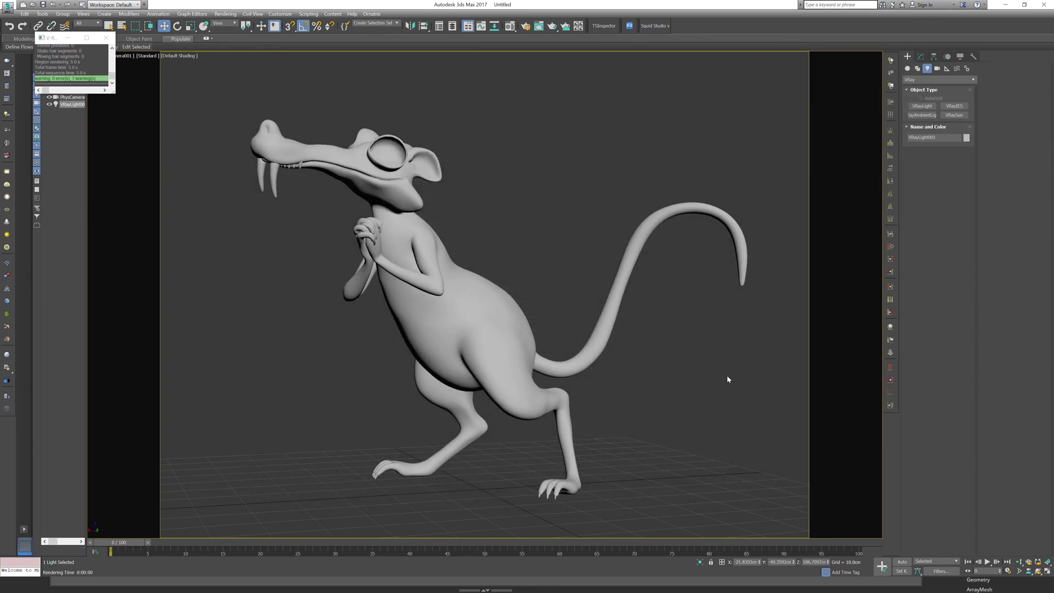
- Draw an L-shaped line in the side view, running along the ground beneath the creature and straight up behind it
{"action": "key", "text": "z"}
{"action": "scroll", "coordinate": [721, 387], "scroll_direction": "down", "scroll_amount": 5}
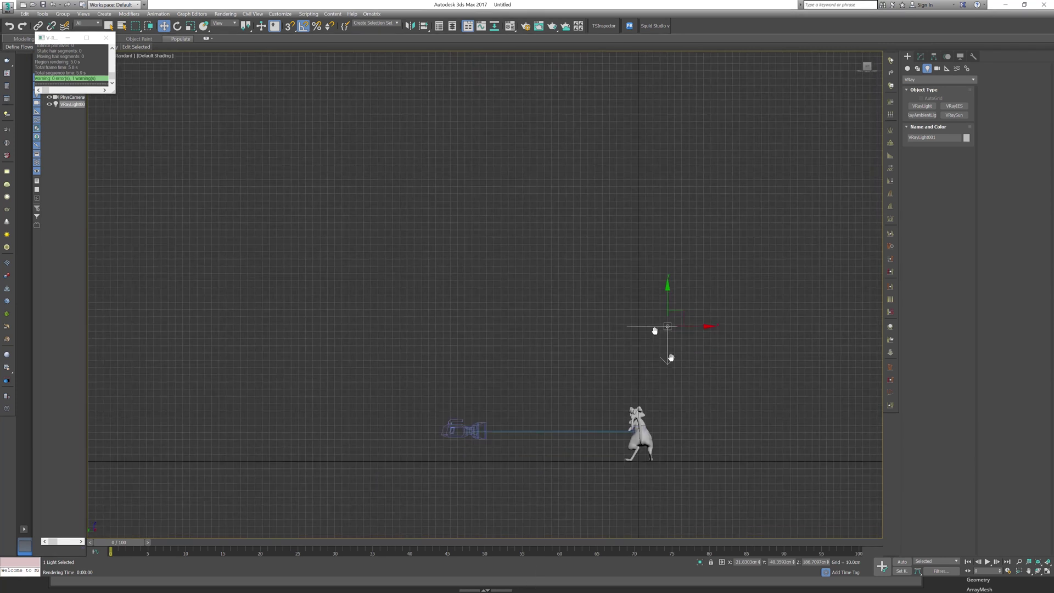
{"action": "scroll", "coordinate": [669, 359], "scroll_direction": "up", "scroll_amount": 2}
{"action": "middle_click_drag", "start_coordinate": [744, 302], "coordinate": [674, 168]}
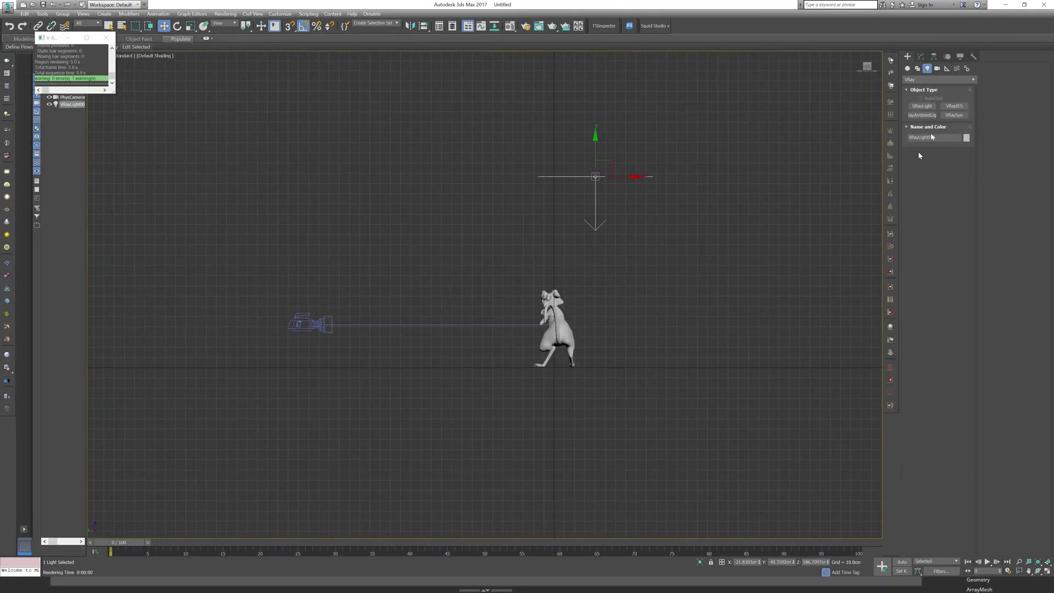
{"action": "left_click", "coordinate": [907, 70]}
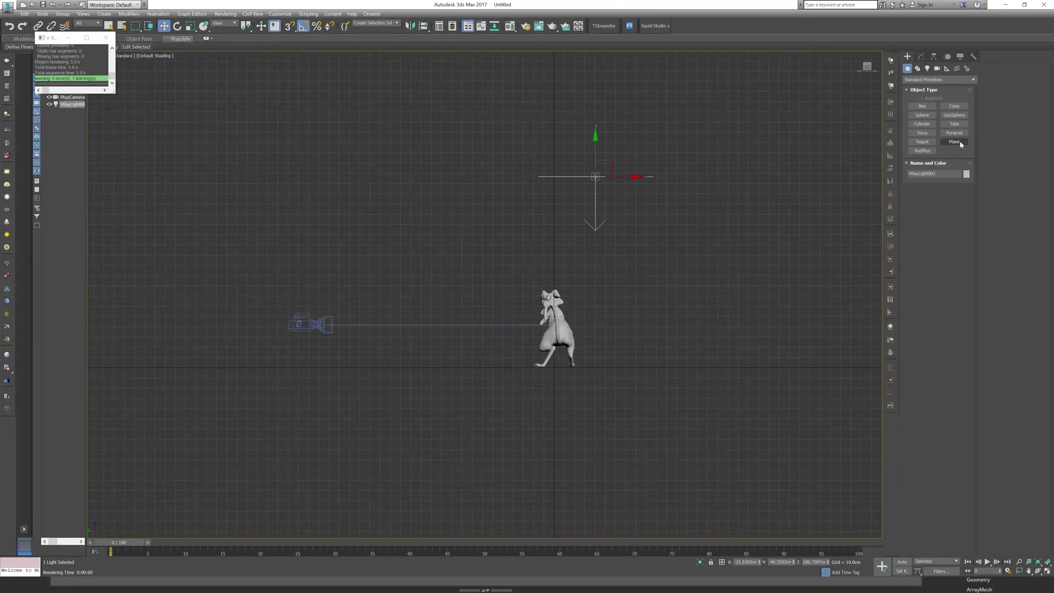
{"action": "left_click", "coordinate": [918, 71]}
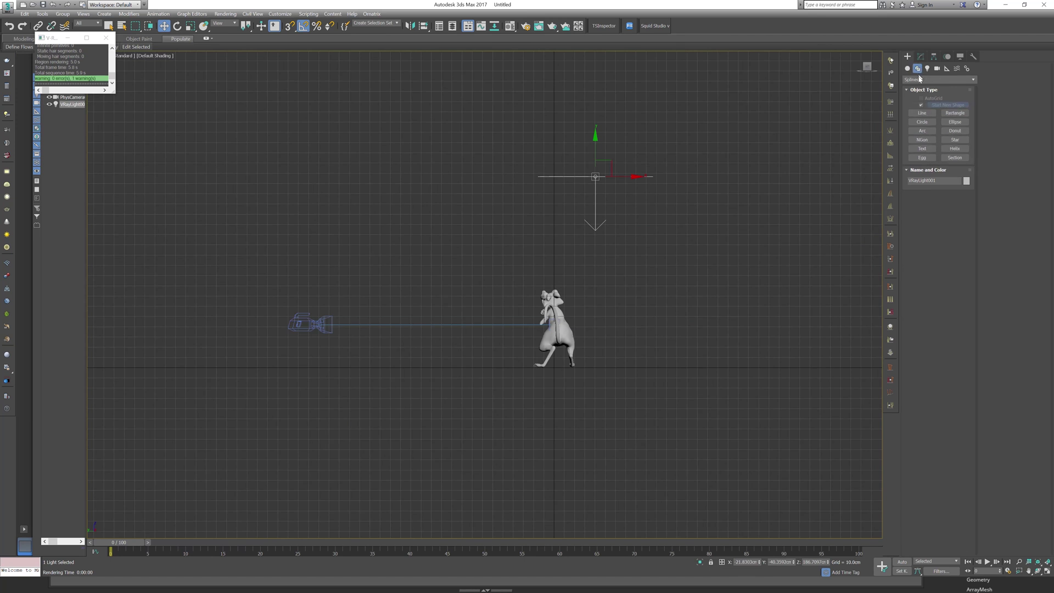
{"action": "left_click", "coordinate": [924, 113]}
{"action": "left_click", "coordinate": [337, 365]}
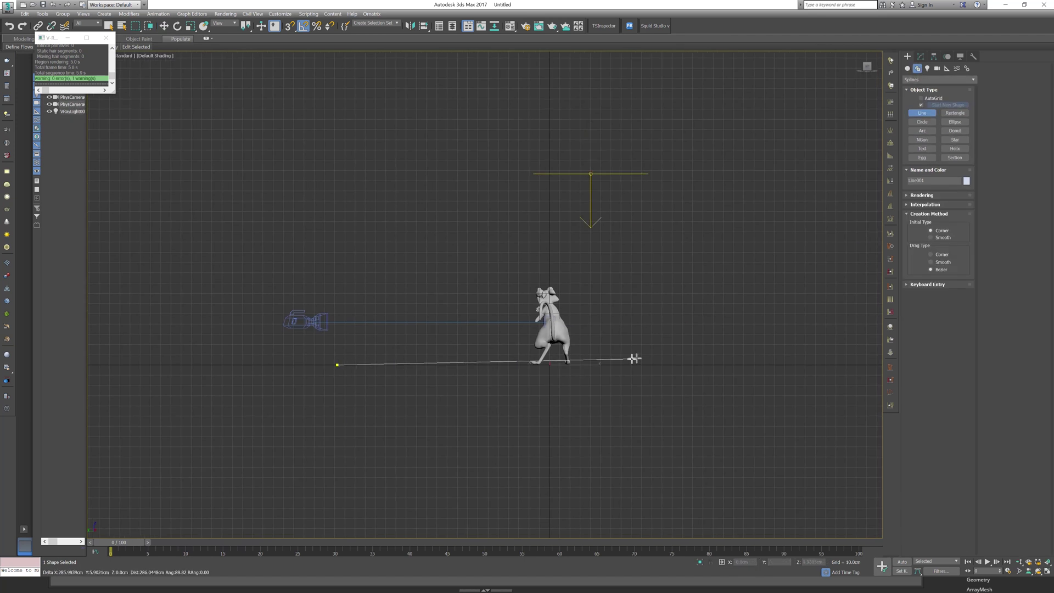
{"action": "left_click", "coordinate": [696, 364], "text": "shift"}
{"action": "left_click", "coordinate": [695, 51], "text": "shift"}
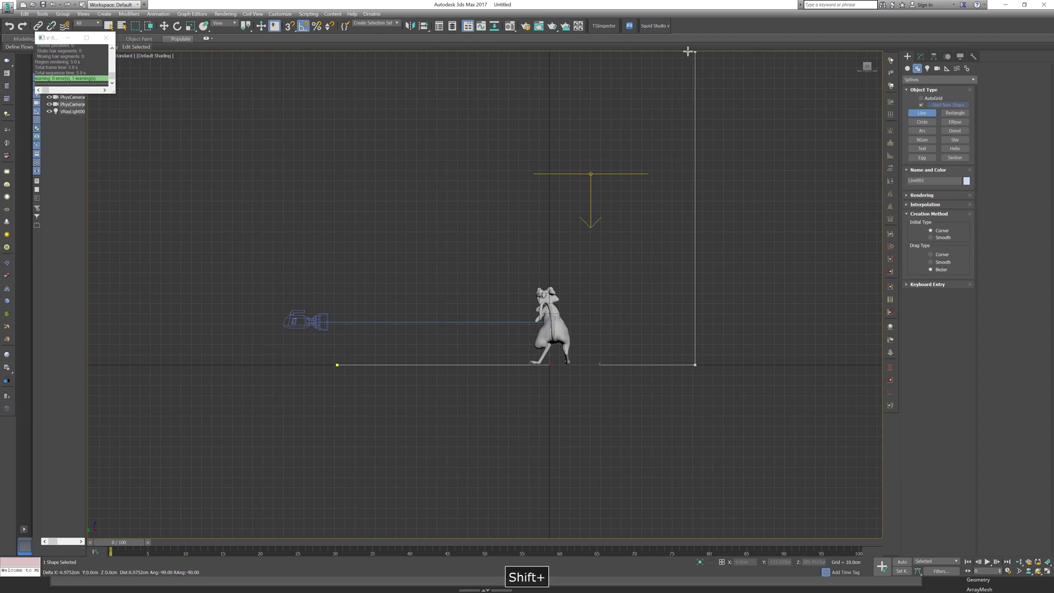
- Move the L-shaped line farther back from the camera and sideways to the creature's tail side
{"action": "key", "text": "w"}
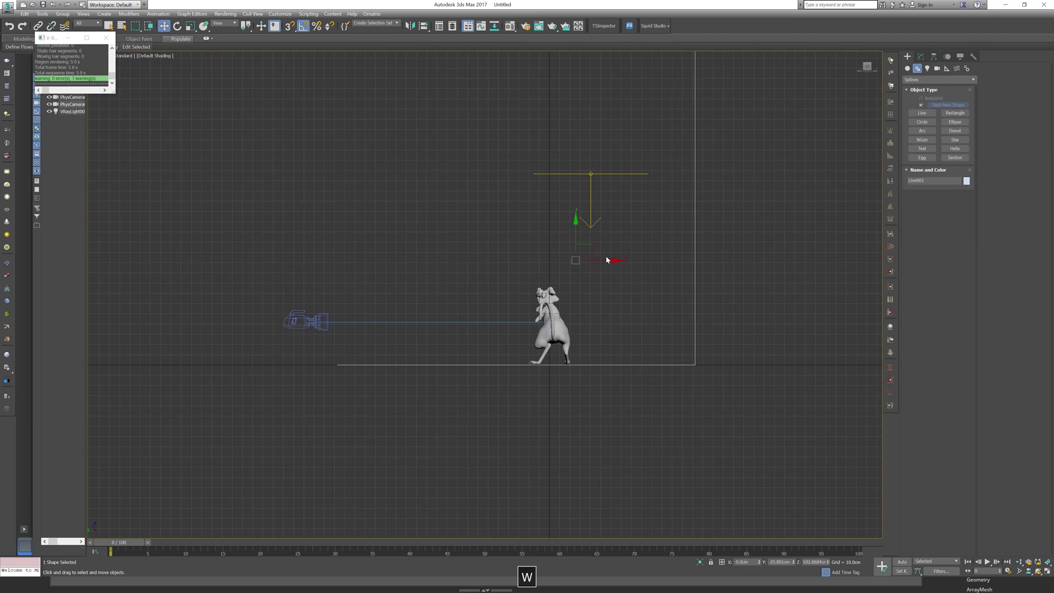
{"action": "left_click_drag", "start_coordinate": [602, 261], "coordinate": [637, 262]}
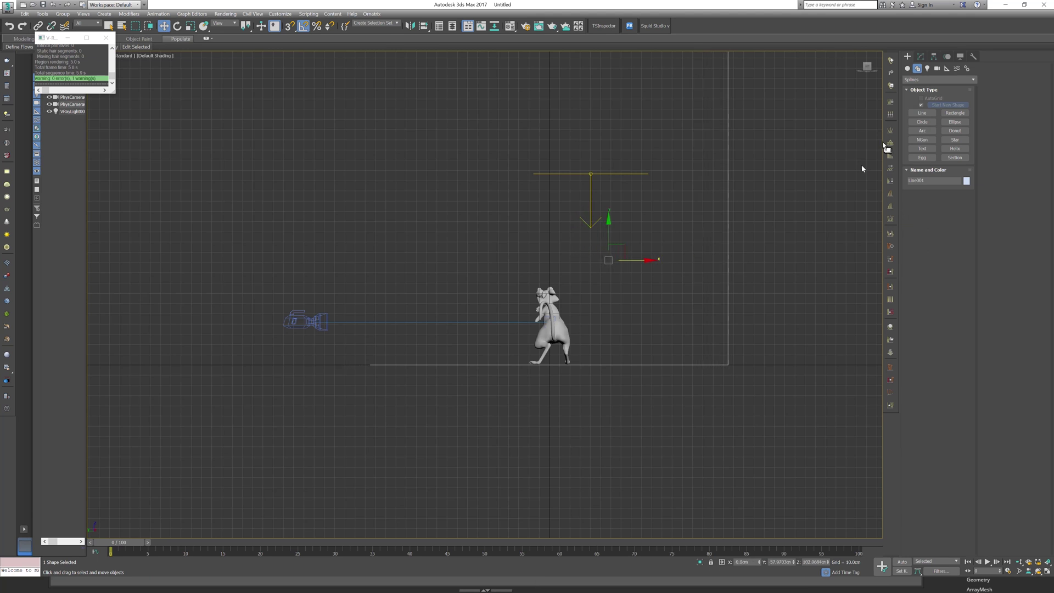
{"action": "middle_click_drag", "start_coordinate": [548, 285], "coordinate": [633, 339], "text": "alt"}
{"action": "scroll", "coordinate": [633, 336], "scroll_direction": "down", "scroll_amount": 3}
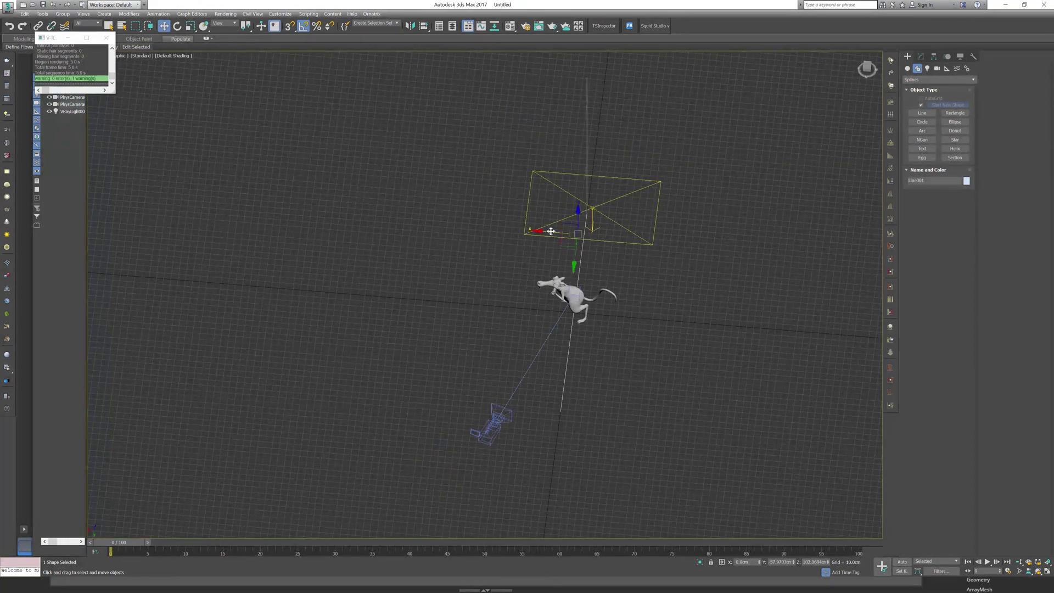
{"action": "left_click_drag", "start_coordinate": [551, 231], "coordinate": [624, 241]}
- Fillet the line's corner vertex by about 31 cm to round the floor-to-wall transition, and leave vertex editing
{"action": "left_click", "coordinate": [920, 56]}
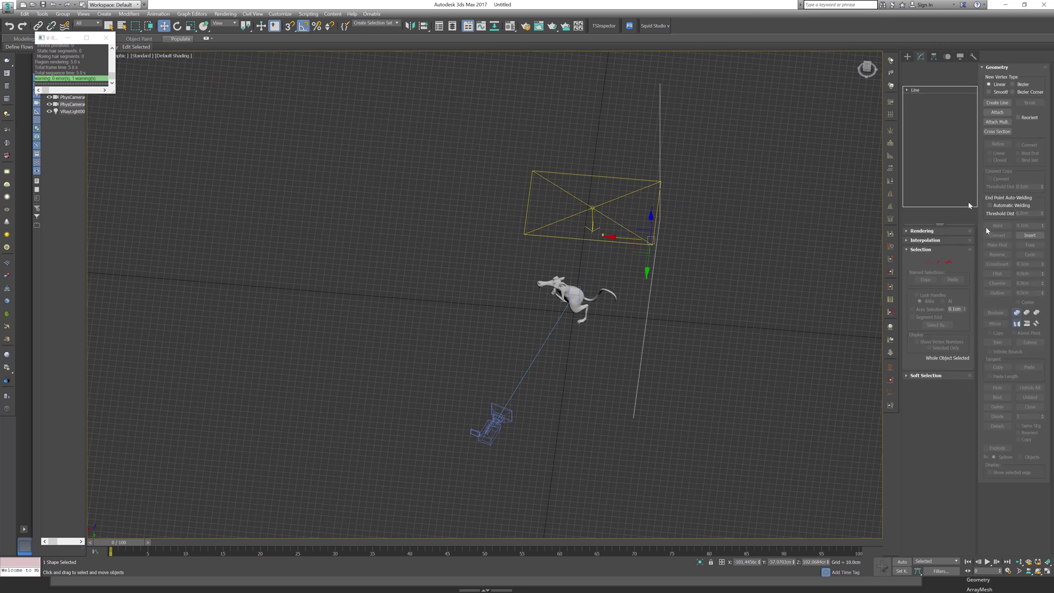
{"action": "left_click", "coordinate": [929, 263]}
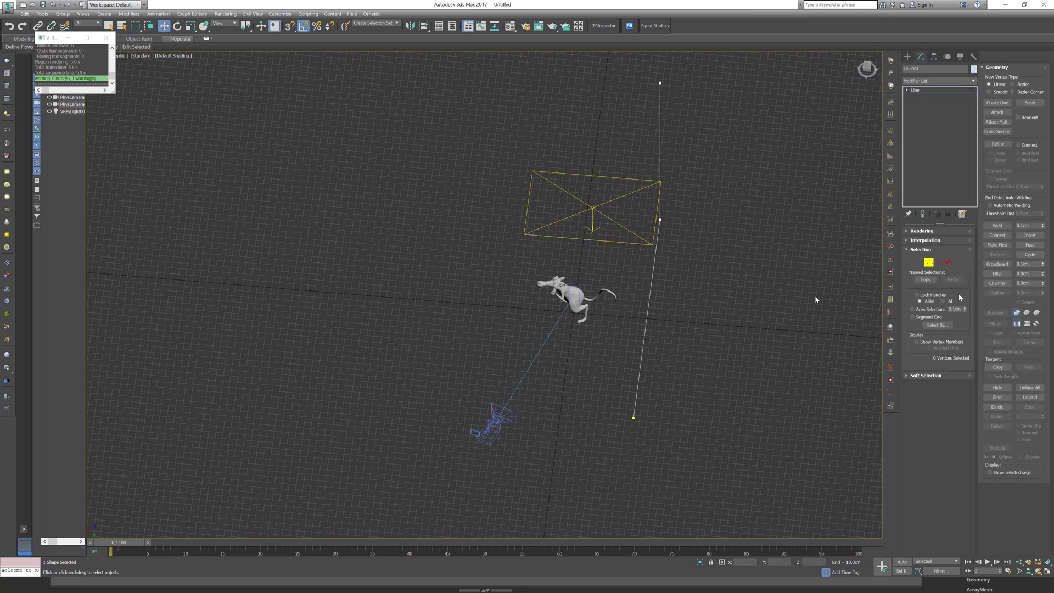
{"action": "left_click", "coordinate": [660, 220]}
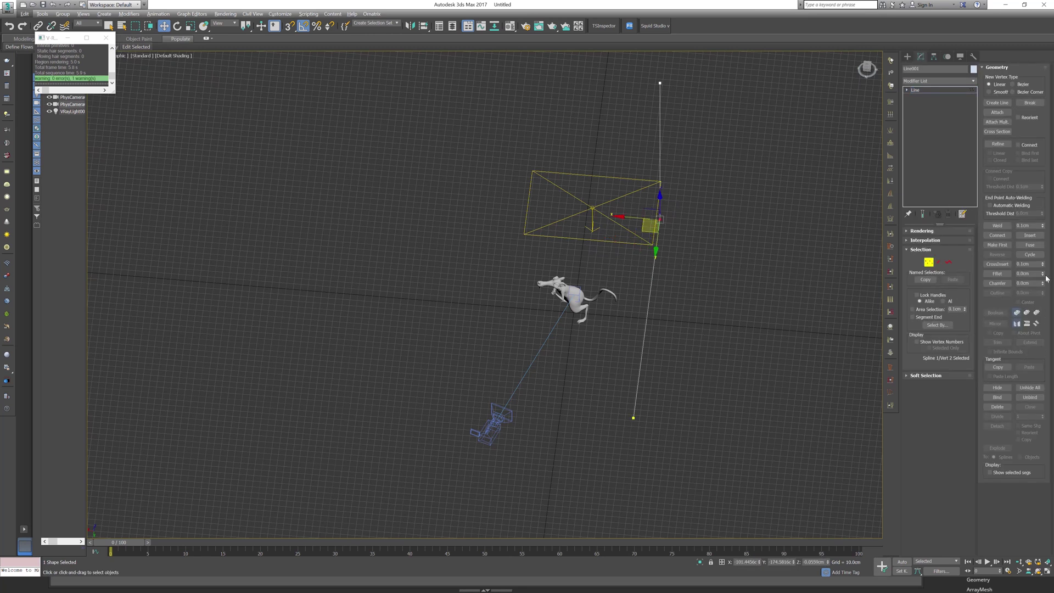
{"action": "left_click_drag", "start_coordinate": [1044, 274], "coordinate": [1043, 270]}
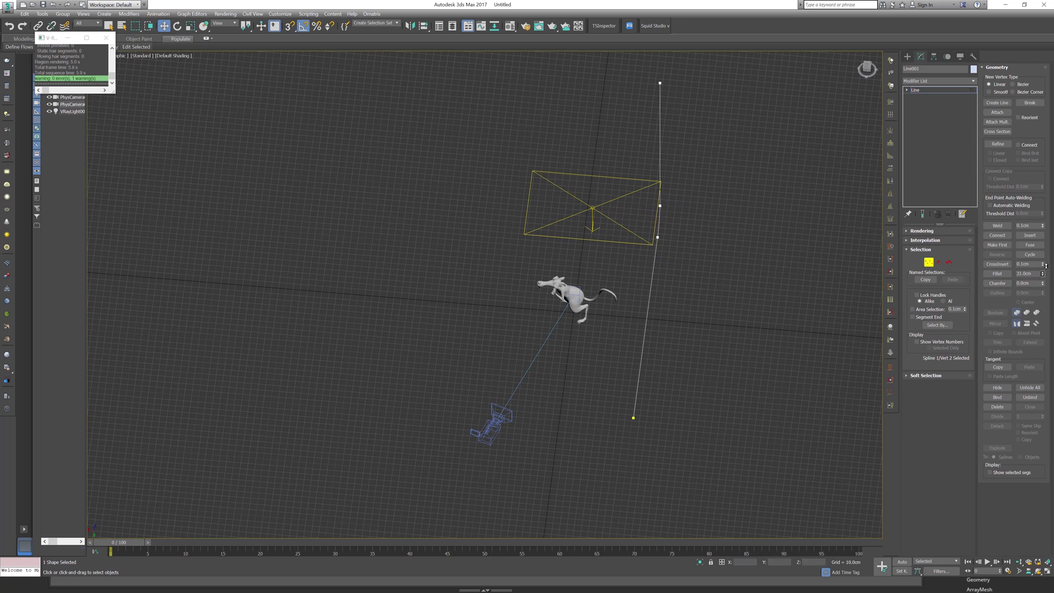
{"action": "middle_click_drag", "start_coordinate": [863, 335], "coordinate": [822, 327], "text": "alt"}
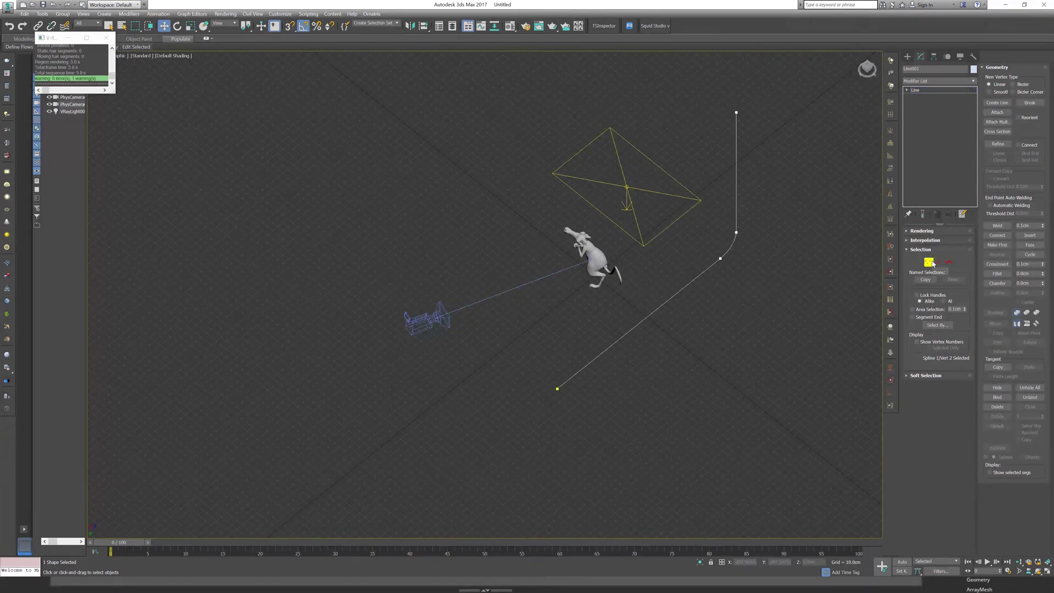
{"action": "left_click", "coordinate": [928, 260]}
- Add an Extrude modifier to the rounded line with an amount of about 279 cm to form a backdrop
{"action": "left_click", "coordinate": [974, 81]}
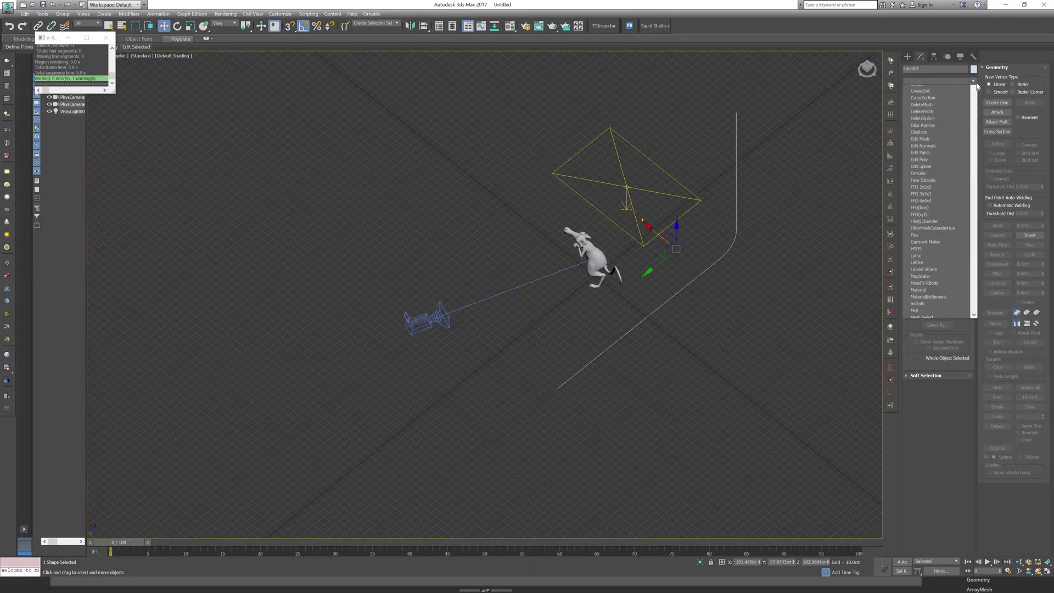
{"action": "key", "text": "e"}
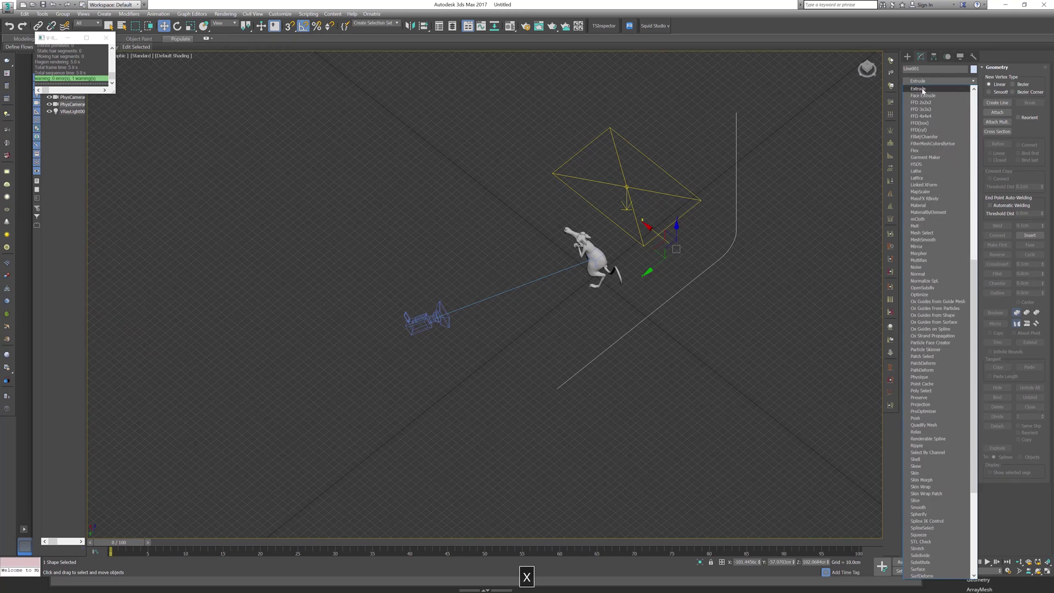
{"action": "left_click", "coordinate": [927, 309]}
{"action": "left_click_drag", "start_coordinate": [965, 243], "coordinate": [946, 92]}
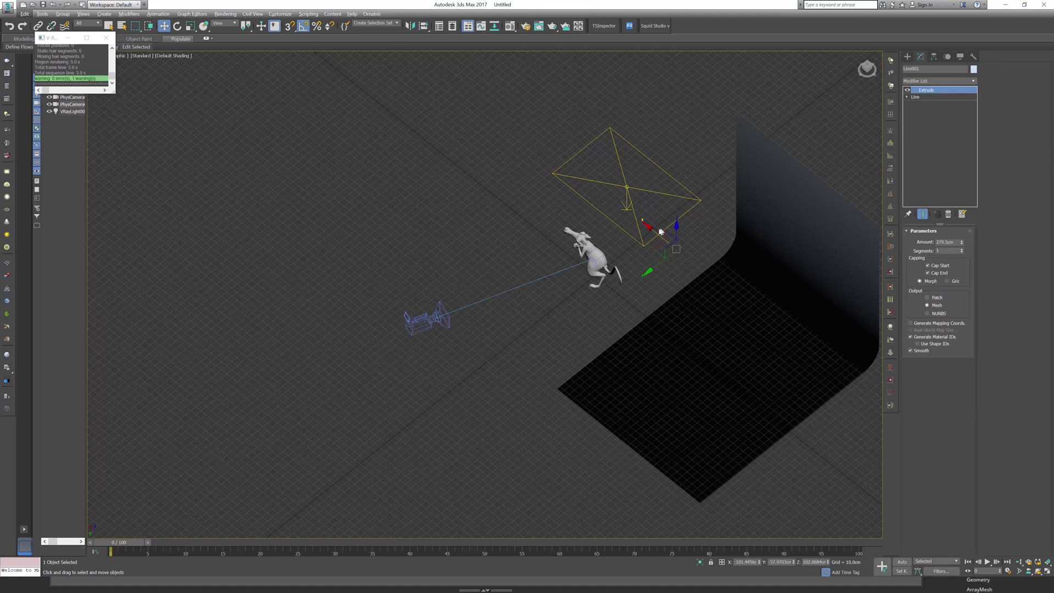
- Move the backdrop under the creature, widen its extrusion to about 501 cm, and check it through the camera
{"action": "left_click_drag", "start_coordinate": [656, 232], "coordinate": [446, 166]}
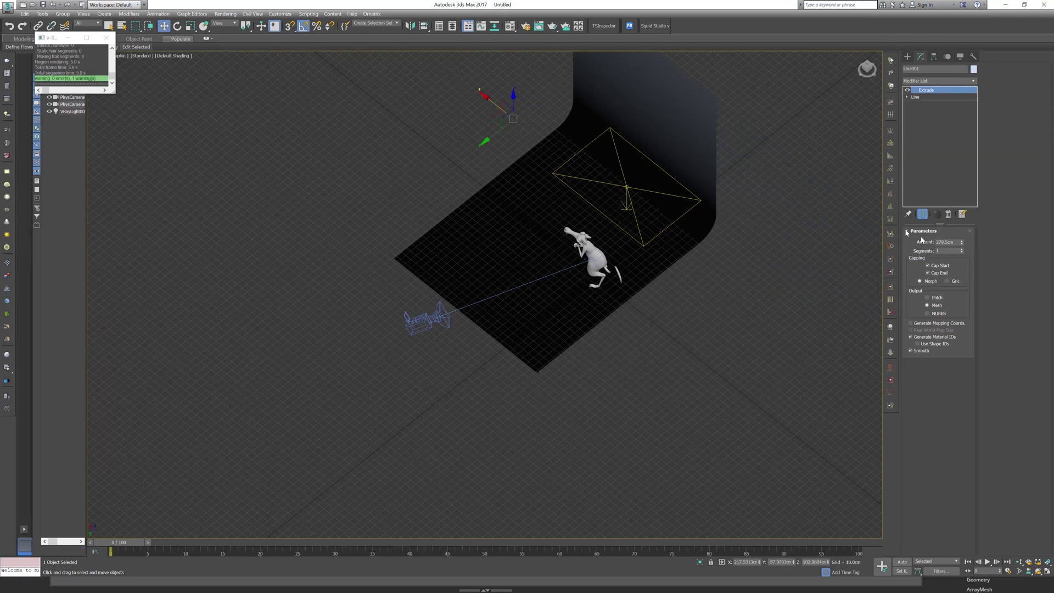
{"action": "left_click_drag", "start_coordinate": [961, 244], "coordinate": [944, 120]}
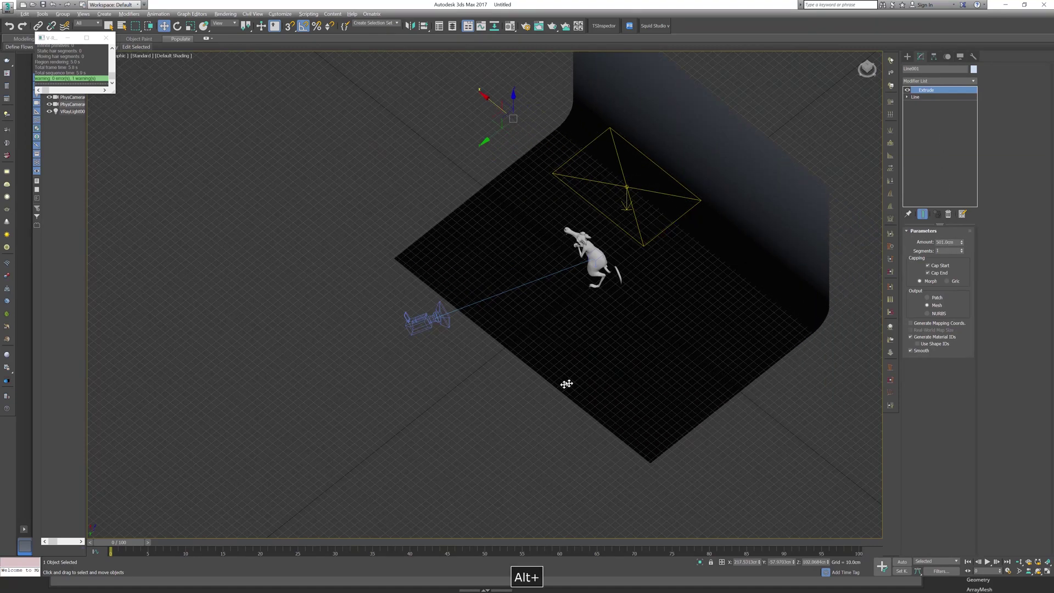
{"action": "key", "text": "c"}
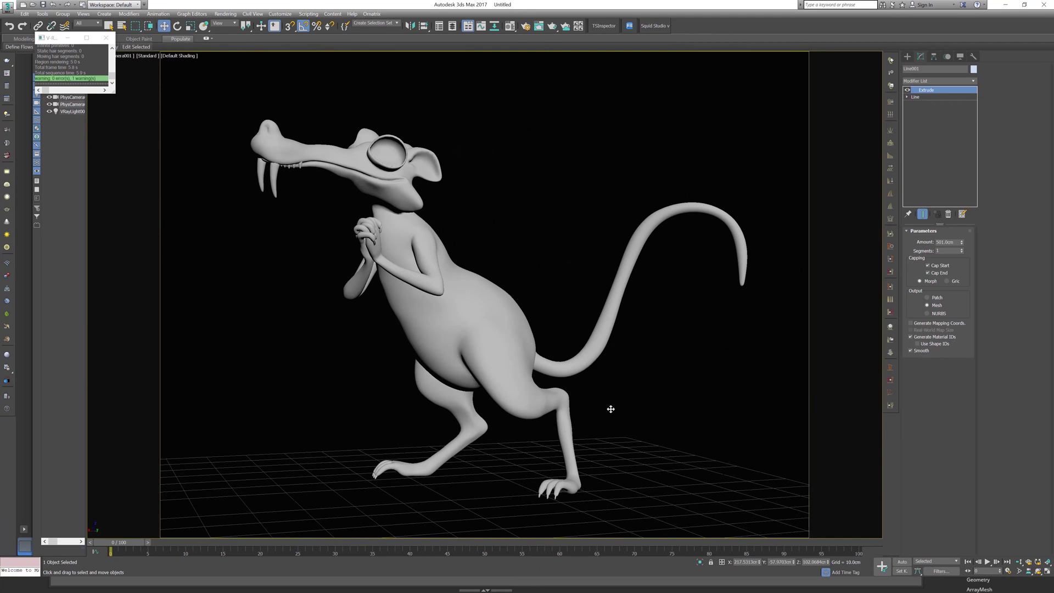
- Raise the backdrop slightly in side view until its floor meets the undersides of the creature's feet
{"action": "key", "text": "f"}
{"action": "key", "text": "z"}
{"action": "key", "text": "F3"}
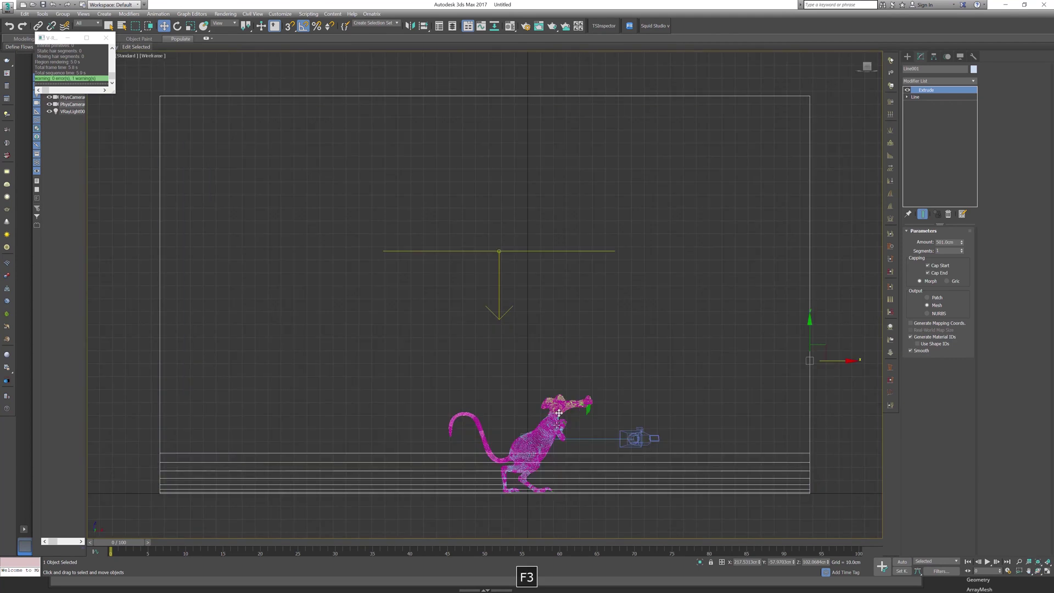
{"action": "scroll", "coordinate": [578, 386], "scroll_direction": "up", "scroll_amount": 8}
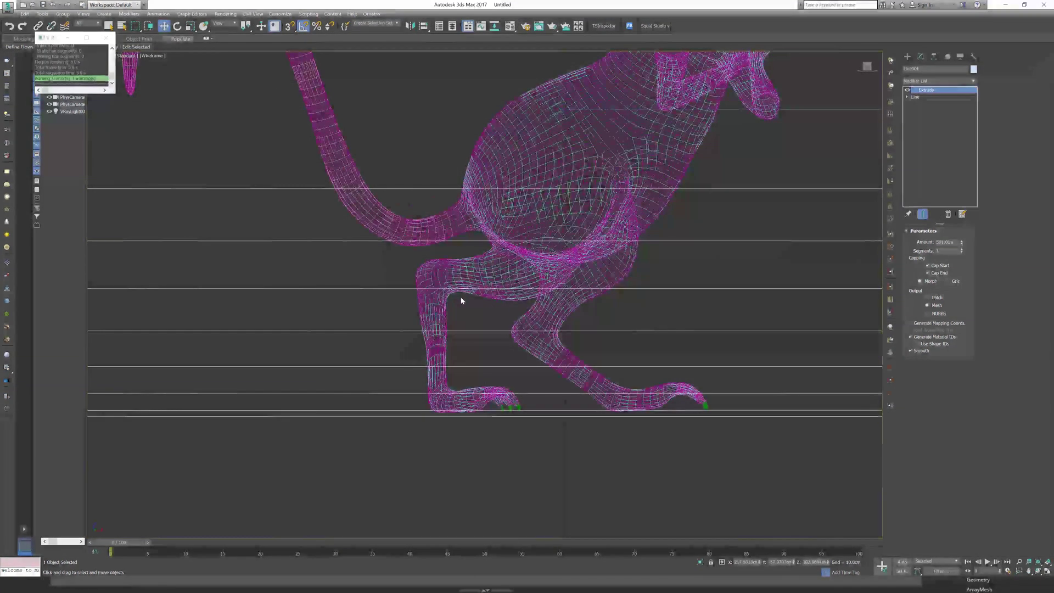
{"action": "scroll", "coordinate": [699, 416], "scroll_direction": "up", "scroll_amount": 5}
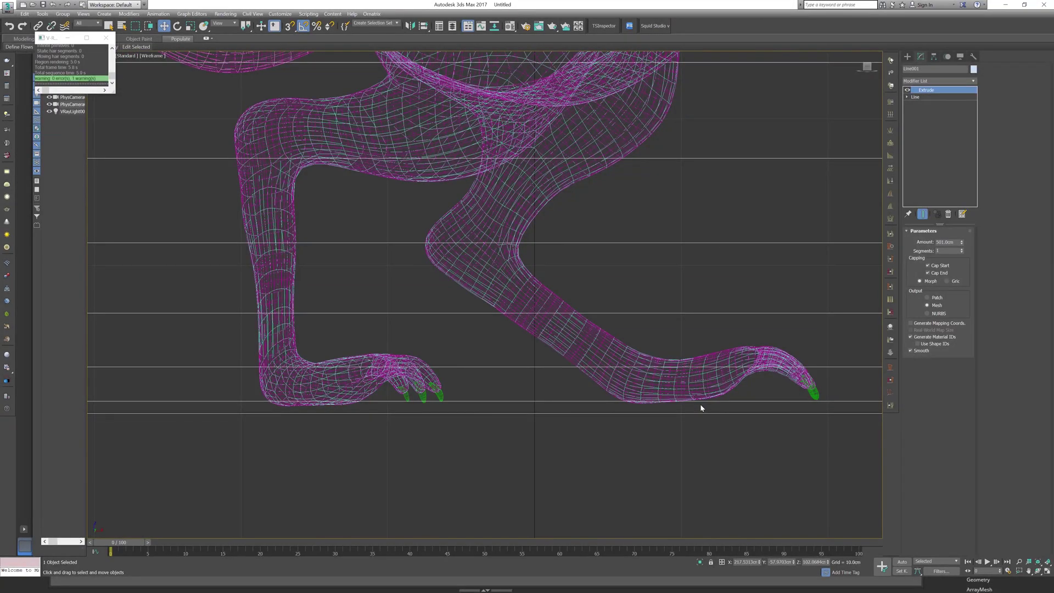
{"action": "key", "text": "l"}
{"action": "key", "text": "z"}
{"action": "scroll", "coordinate": [450, 514], "scroll_direction": "up", "scroll_amount": 8}
{"action": "middle_click_drag", "start_coordinate": [613, 413], "coordinate": [494, 394]}
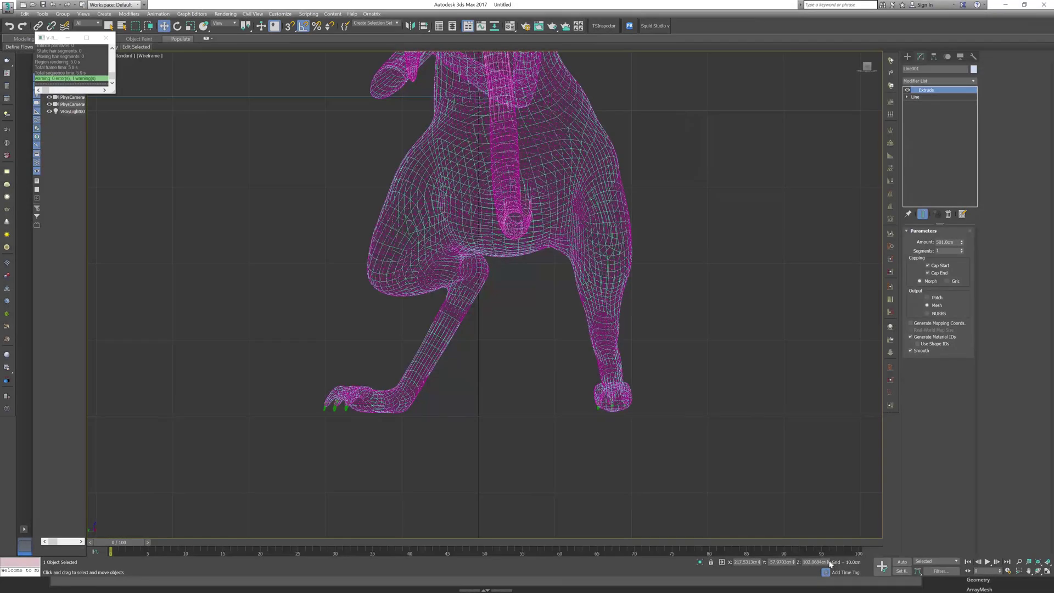
{"action": "left_click_drag", "start_coordinate": [831, 563], "coordinate": [832, 557]}
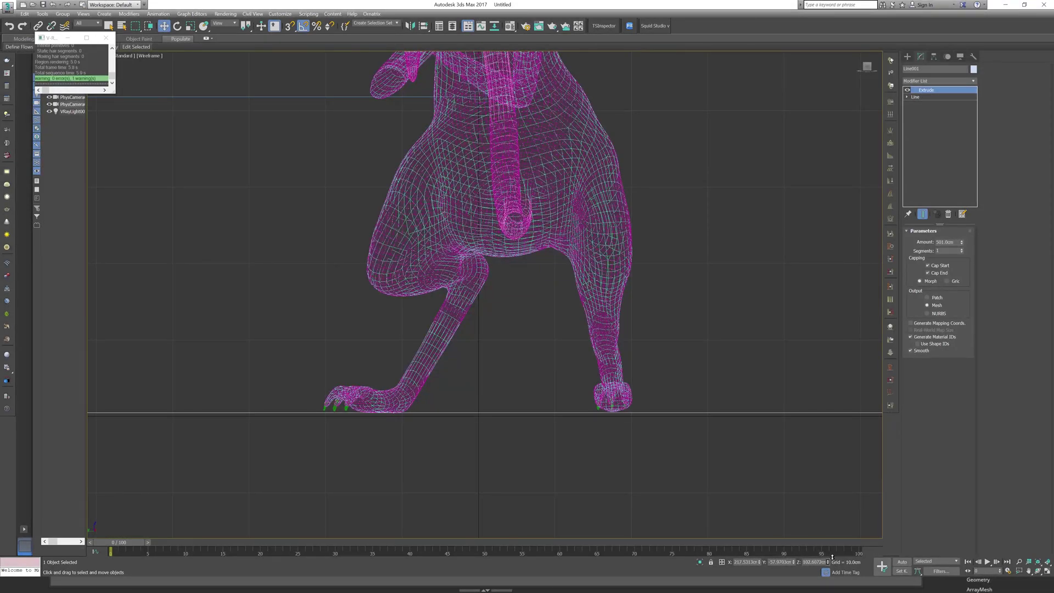
{"action": "scroll", "coordinate": [639, 446], "scroll_direction": "down", "scroll_amount": 8}
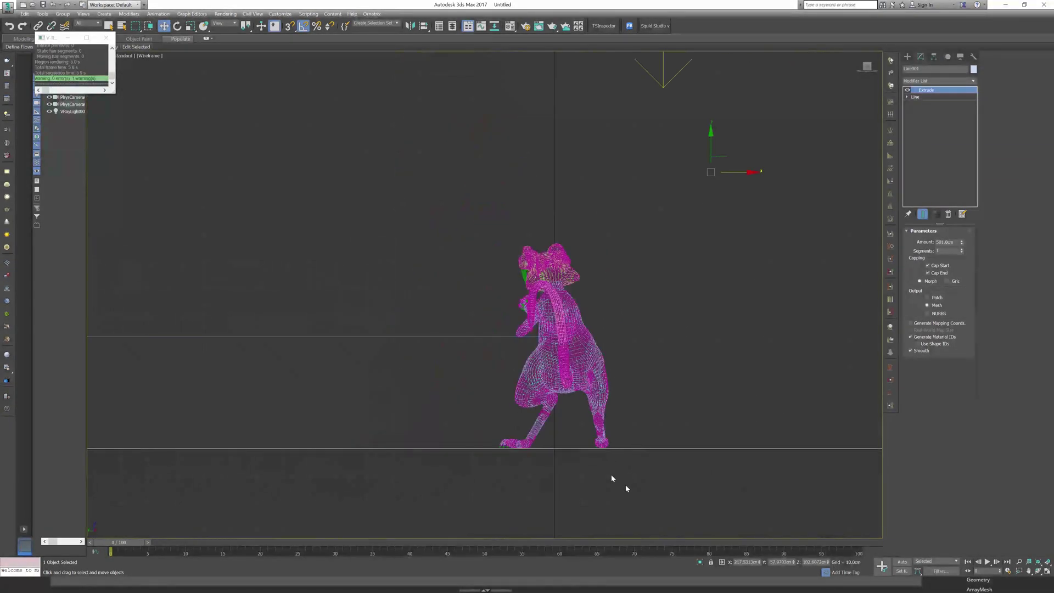
- Select the creature together with the backdrop, adjust their height slightly, and return to the camera view
{"action": "left_click", "coordinate": [578, 405], "text": "ctrl"}
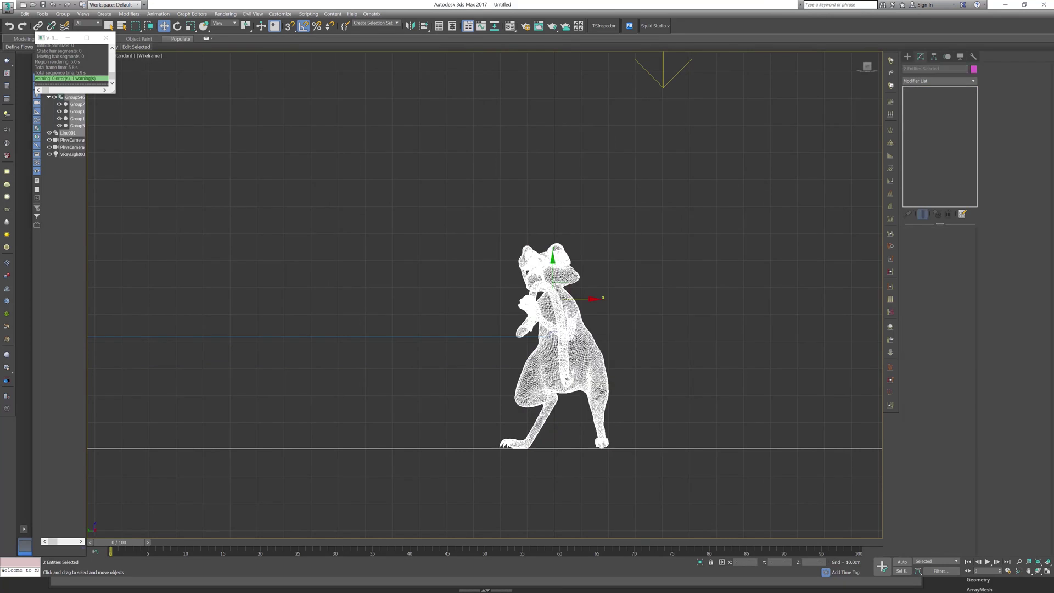
{"action": "scroll", "coordinate": [573, 360], "scroll_direction": "up", "scroll_amount": 3}
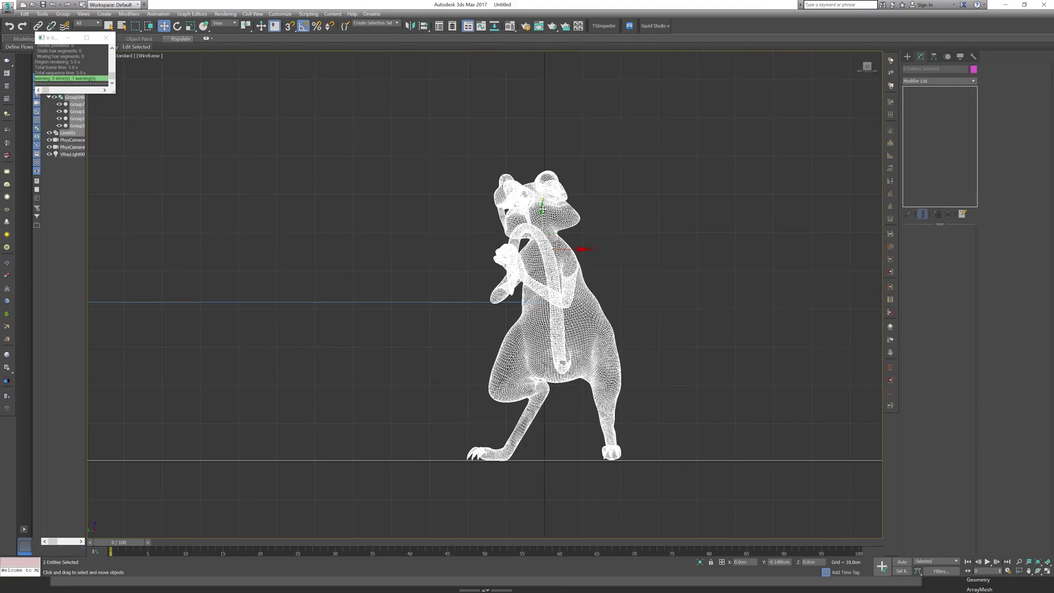
{"action": "key", "text": "c"}
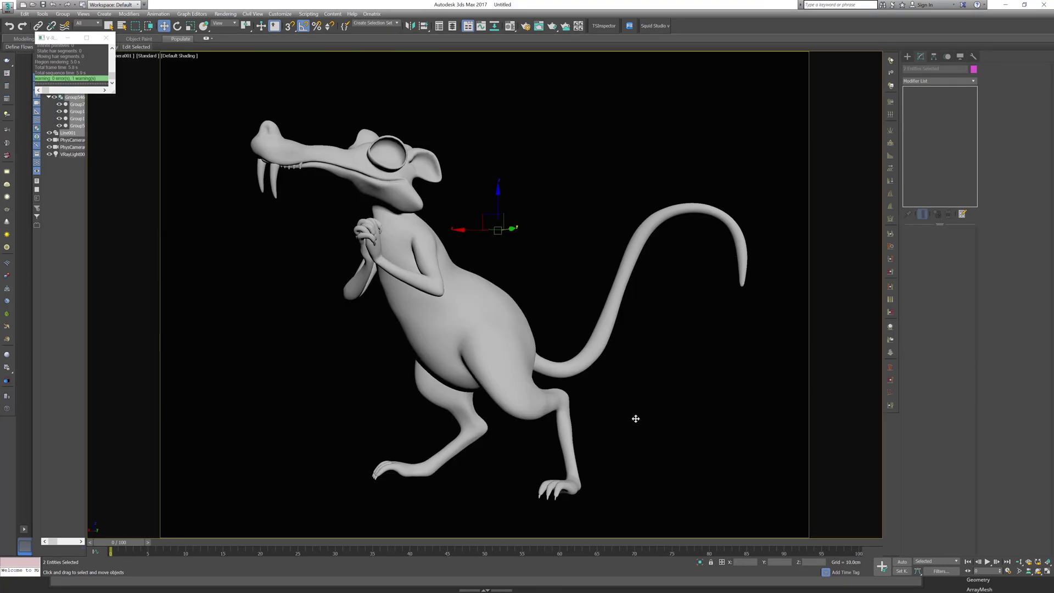
- Copy the grey V-Ray material to the neighbouring sample slot and set the copy's diffuse colour to pure white
{"action": "key", "text": "m"}
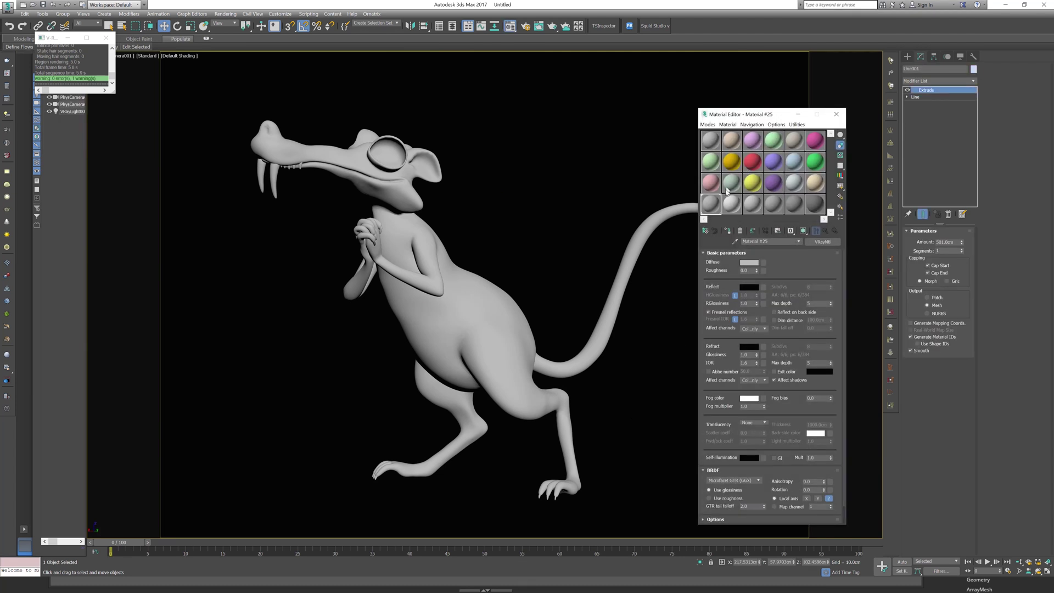
{"action": "left_click_drag", "start_coordinate": [724, 204], "coordinate": [731, 204]}
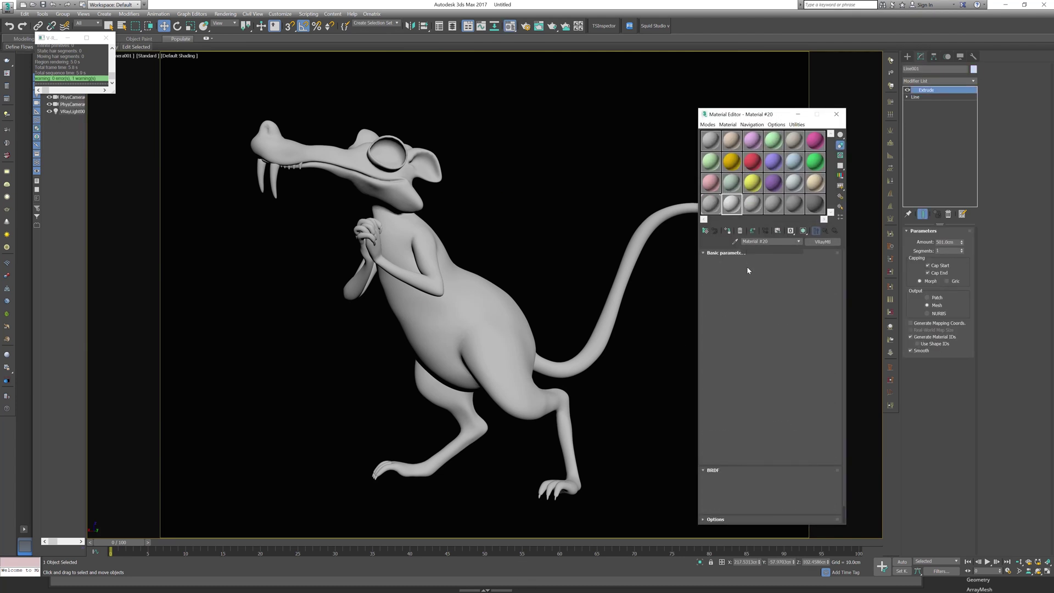
{"action": "left_click", "coordinate": [750, 264]}
{"action": "left_click_drag", "start_coordinate": [189, 86], "coordinate": [187, 108]}
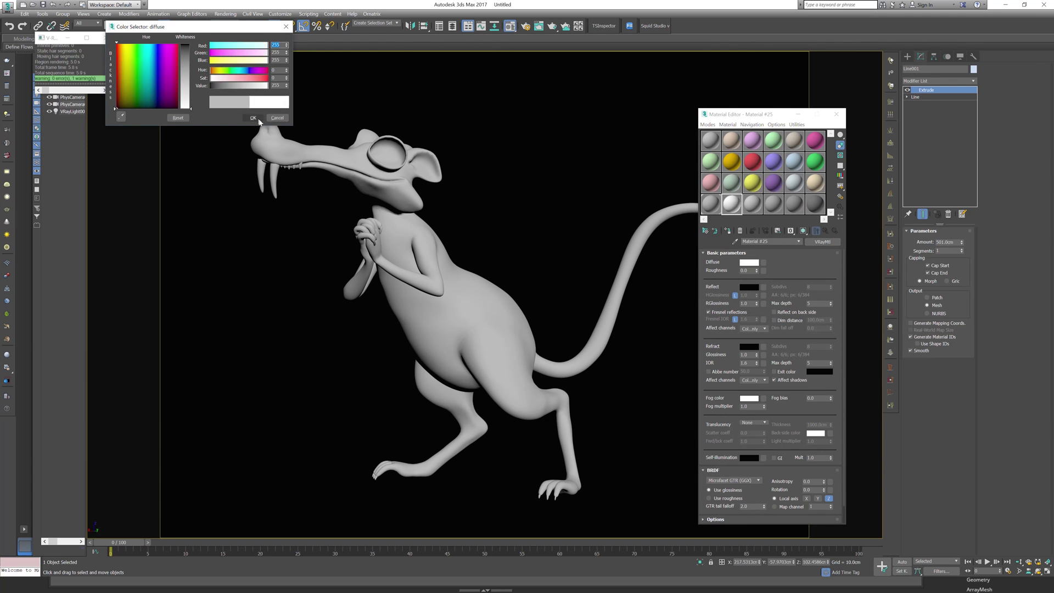
{"action": "left_click", "coordinate": [253, 118]}
- Set the white material's reflection glossiness to 0.67 and its reflection colour to light grey
{"action": "left_click_drag", "start_coordinate": [759, 306], "coordinate": [756, 306]}
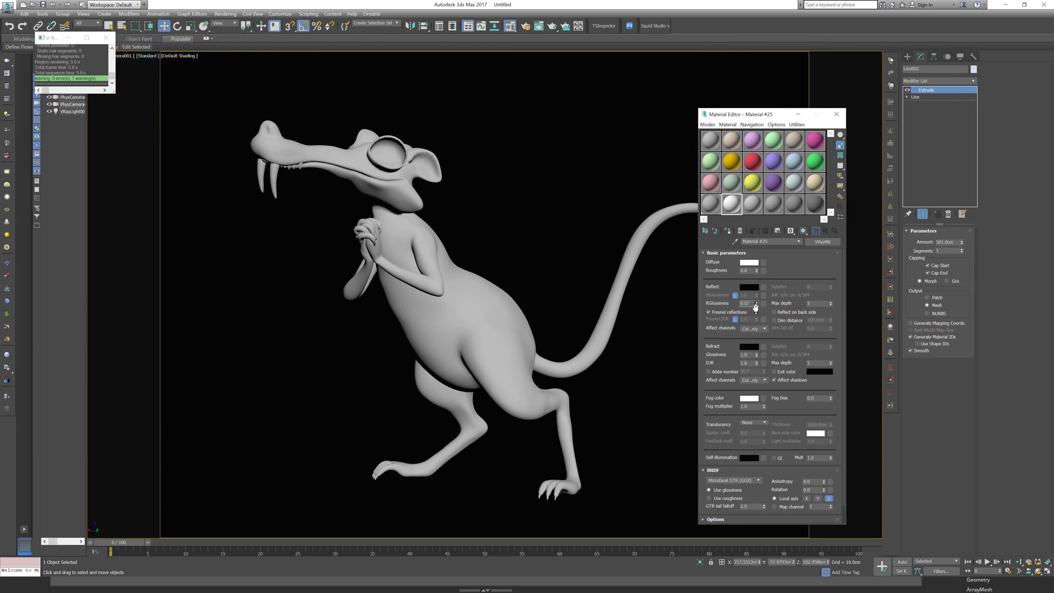
{"action": "left_click", "coordinate": [749, 286]}
{"action": "mouse_move", "coordinate": [186, 85]}
{"action": "left_mouse_down"}
{"action": "mouse_move", "coordinate": [187, 66]}
{"action": "mouse_move", "coordinate": [187, 82]}
{"action": "left_mouse_up"}
{"action": "left_click", "coordinate": [253, 117]}
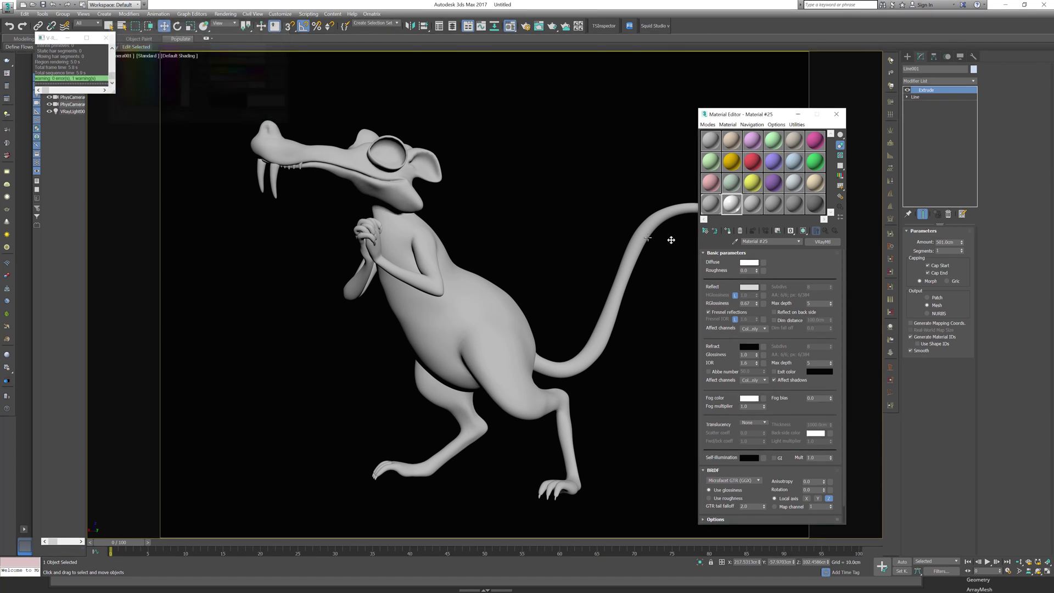
- Assign the new material to the backdrop and rename it "white"
{"action": "left_click", "coordinate": [728, 231]}
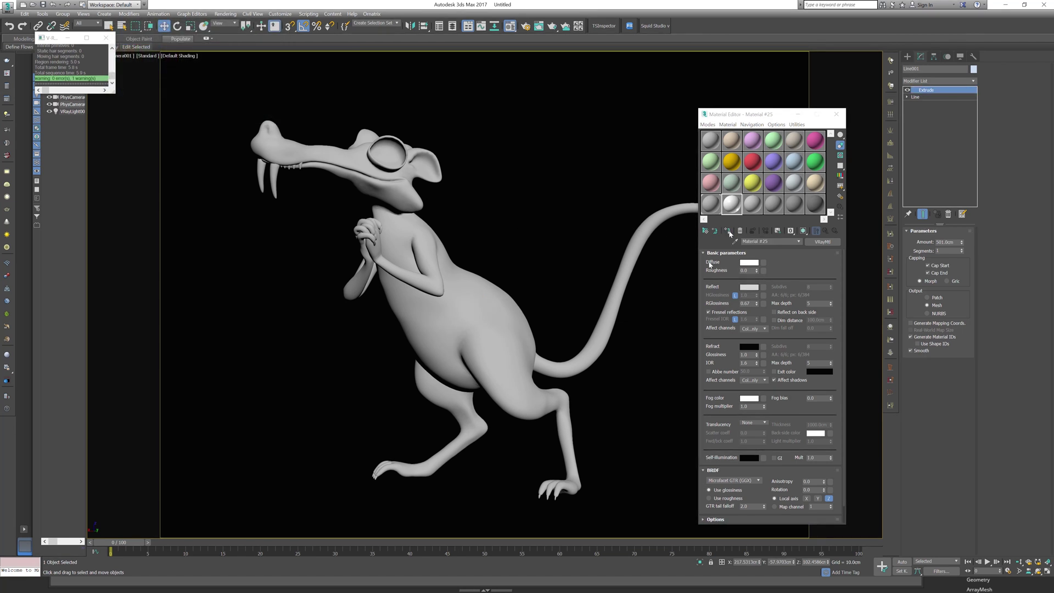
{"action": "left_click", "coordinate": [477, 287]}
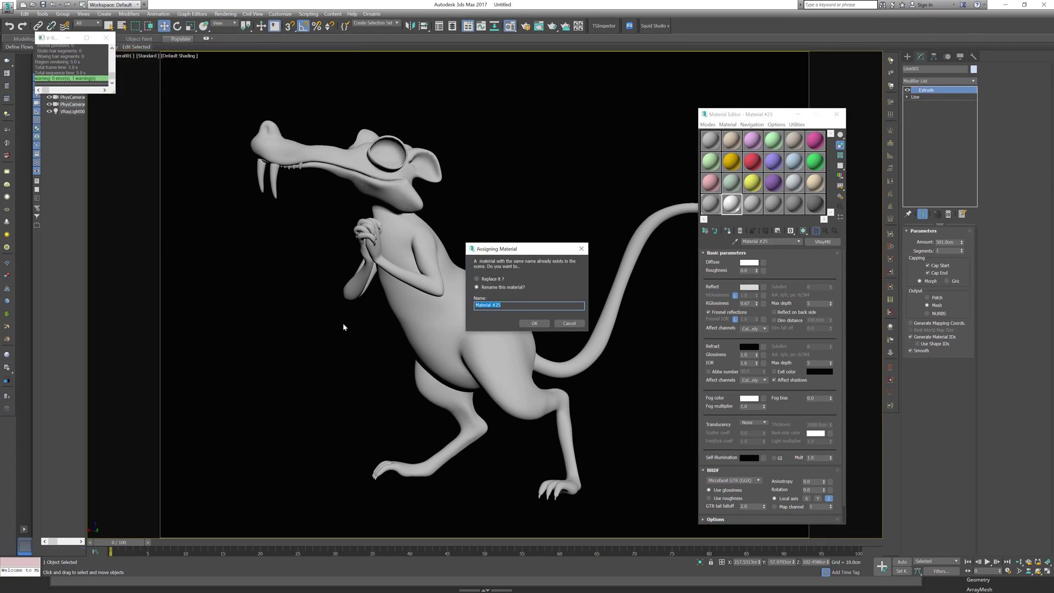
{"action": "type", "text": "white"}
{"action": "key", "text": "Return"}
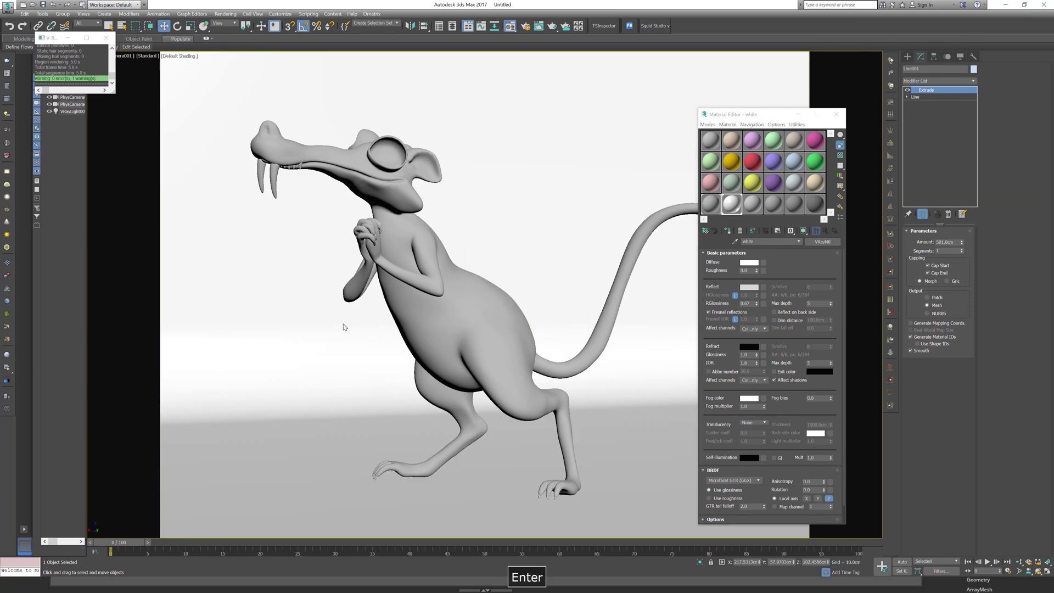
- Test-render the camera view, examine the brightness on the creature's fangs, hands and chest, and stop and close the render
{"action": "key", "text": "shift+q"}
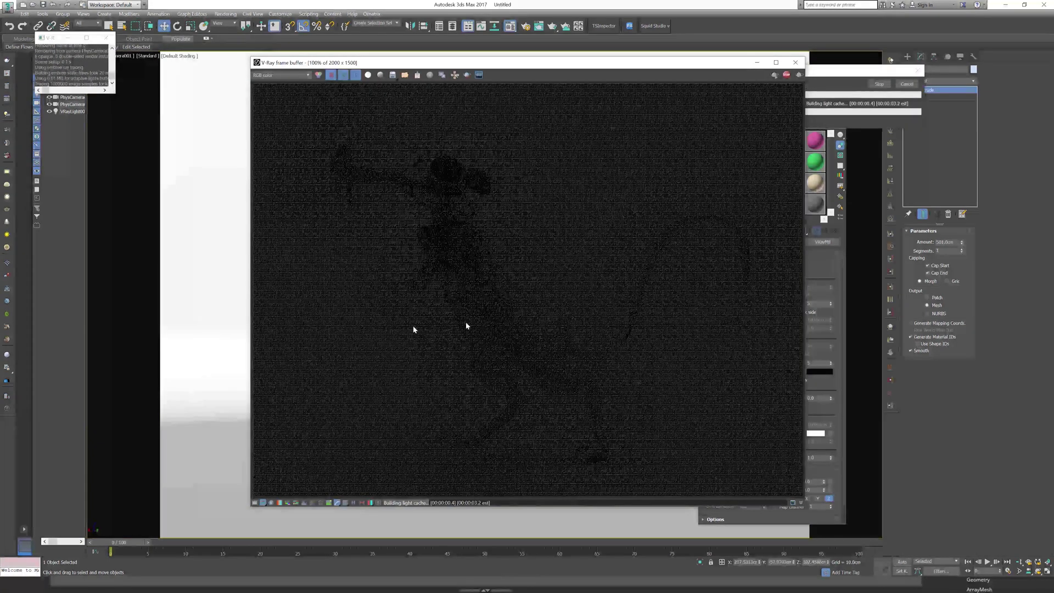
{"action": "scroll", "coordinate": [466, 324], "scroll_direction": "down", "scroll_amount": 1}
{"action": "scroll", "coordinate": [484, 321], "scroll_direction": "up", "scroll_amount": 1}
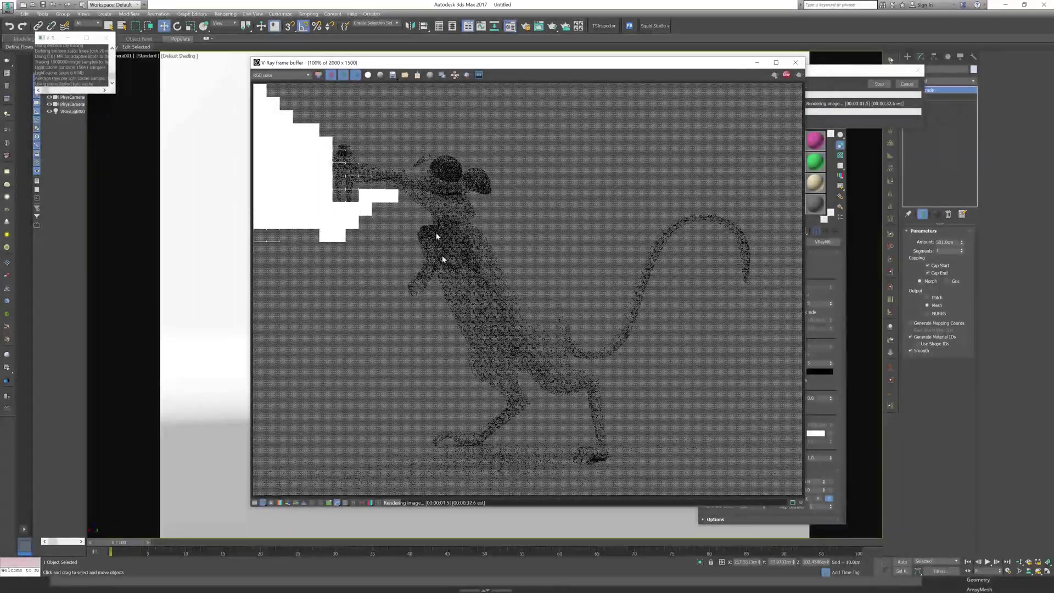
{"action": "scroll", "coordinate": [359, 215], "scroll_direction": "up", "scroll_amount": 1}
{"action": "scroll", "coordinate": [402, 171], "scroll_direction": "up", "scroll_amount": 1}
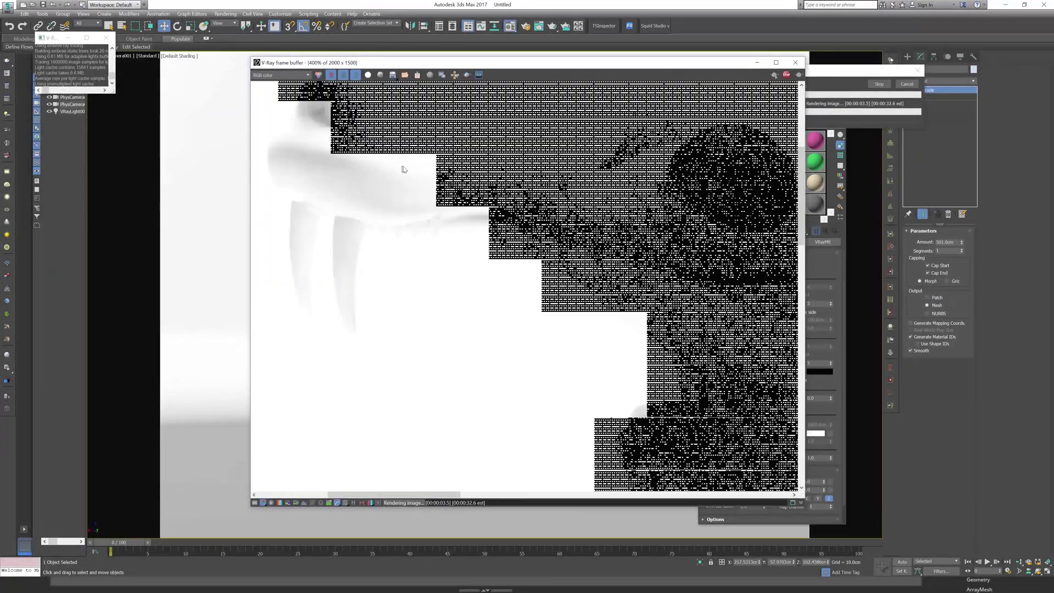
{"action": "scroll", "coordinate": [419, 170], "scroll_direction": "down", "scroll_amount": 1}
{"action": "middle_click_drag", "start_coordinate": [576, 289], "coordinate": [529, 250]}
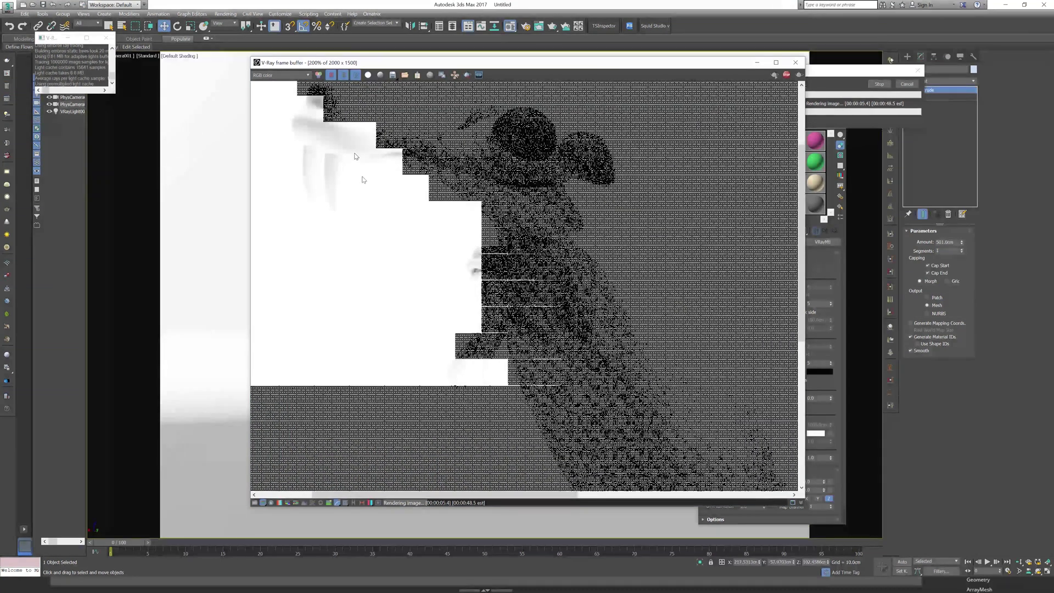
{"action": "middle_click_drag", "start_coordinate": [356, 156], "coordinate": [376, 212]}
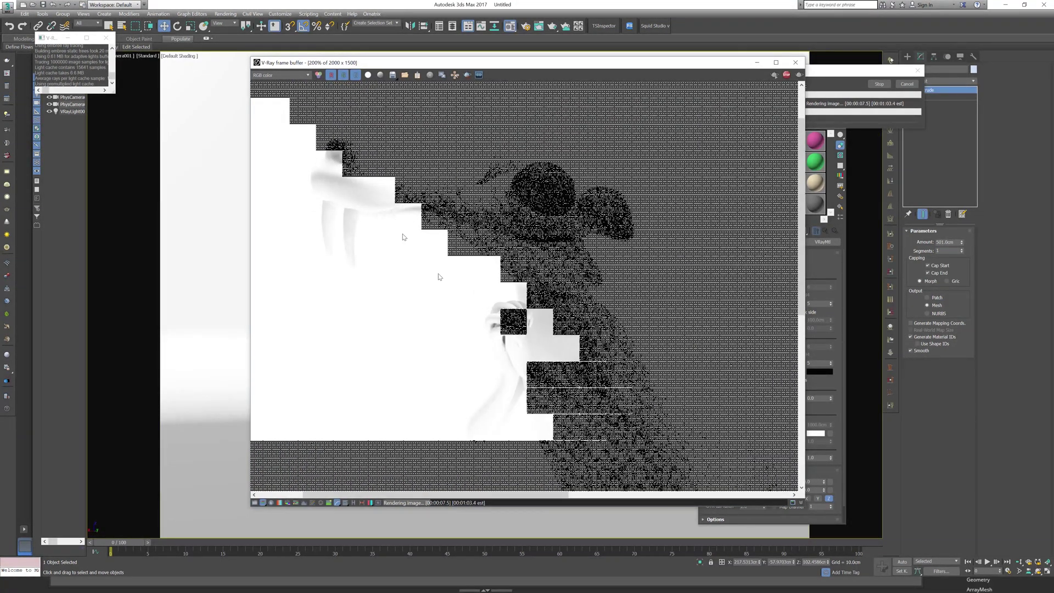
{"action": "scroll", "coordinate": [521, 349], "scroll_direction": "down", "scroll_amount": 1}
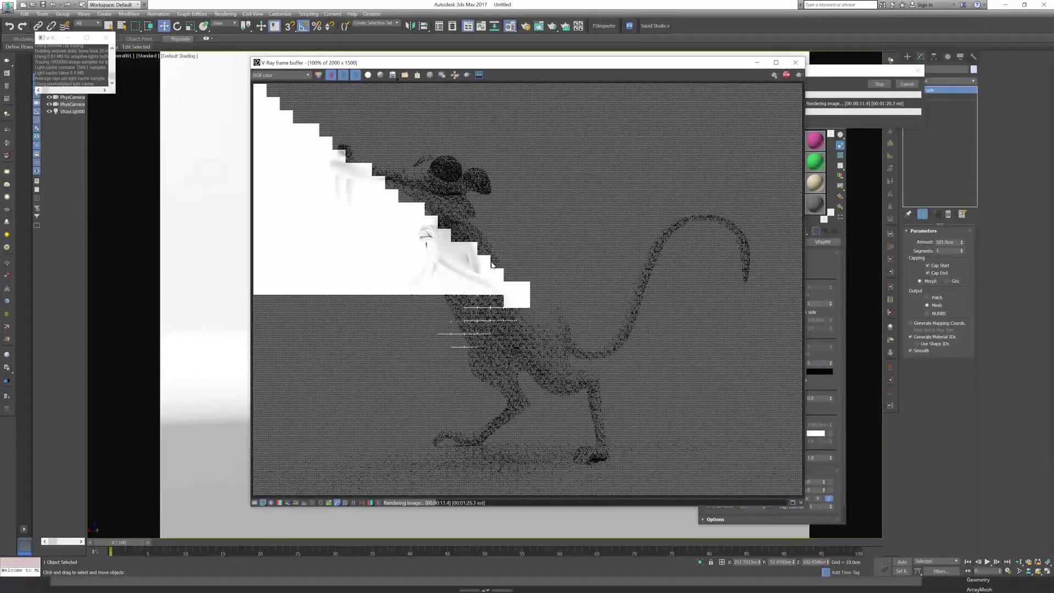
{"action": "scroll", "coordinate": [492, 265], "scroll_direction": "up", "scroll_amount": 1}
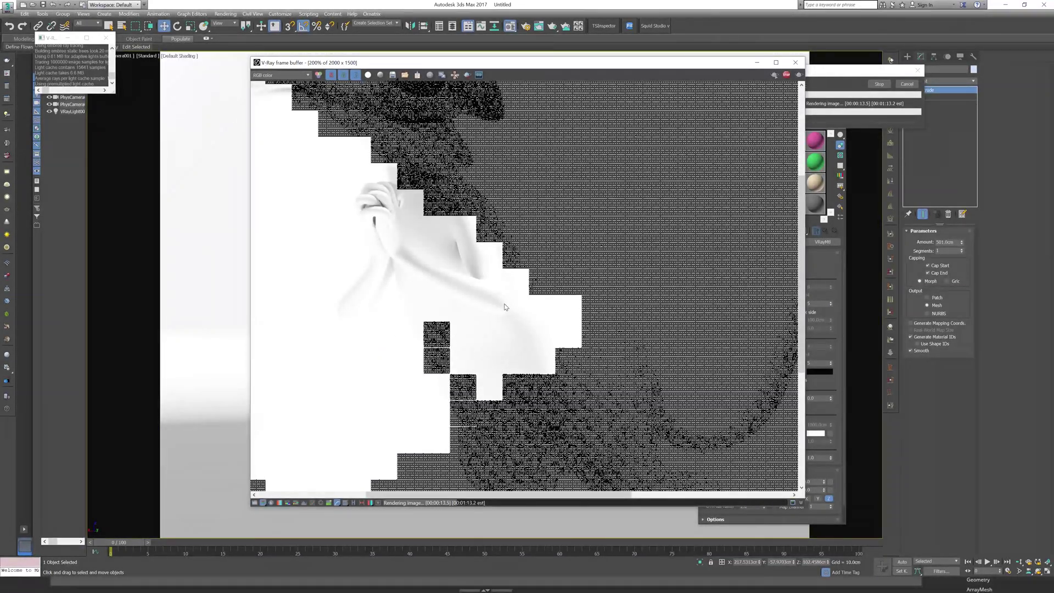
{"action": "key", "text": "Escape"}
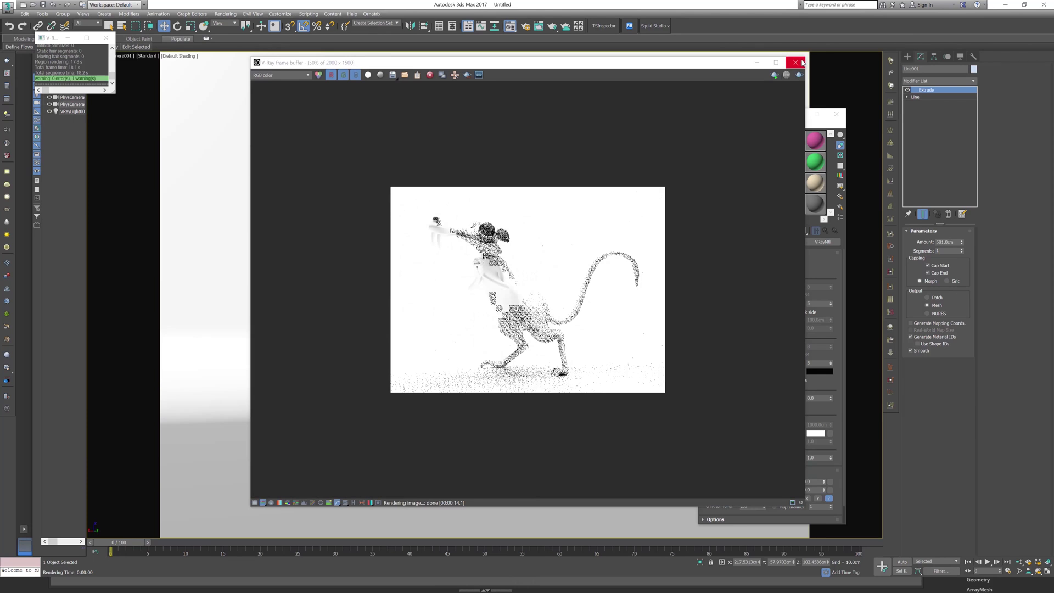
{"action": "left_click", "coordinate": [795, 63]}
- Select the plane light in the perspective view, tilt it slightly, and set its multiplier to 17
{"action": "key", "text": "p"}
{"action": "middle_click_drag", "start_coordinate": [574, 231], "coordinate": [525, 307], "text": "alt"}
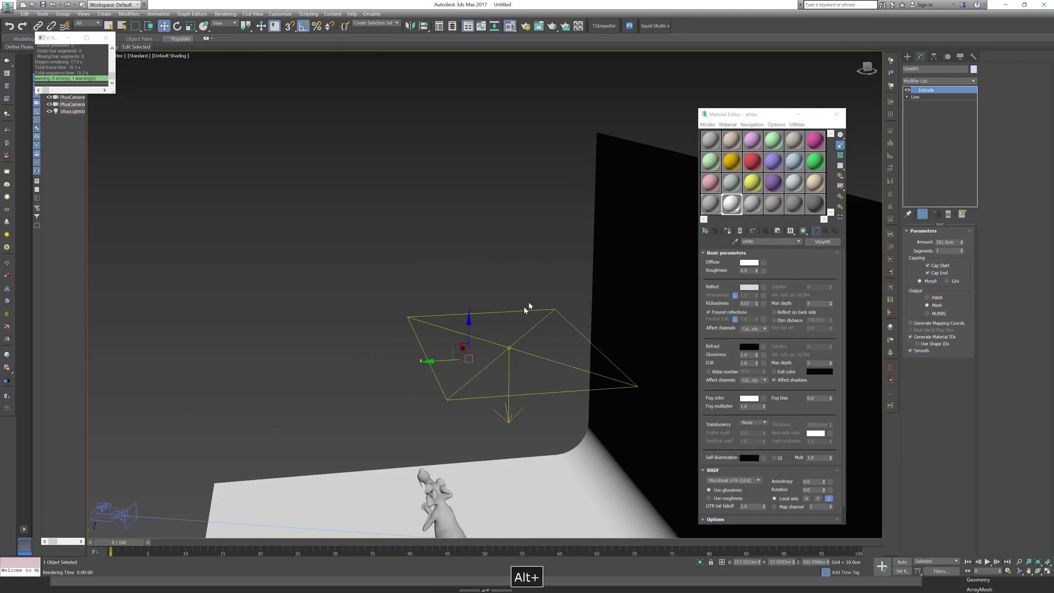
{"action": "left_click", "coordinate": [522, 360]}
{"action": "middle_click_drag", "start_coordinate": [521, 360], "coordinate": [486, 312]}
{"action": "key", "text": "e"}
{"action": "left_click_drag", "start_coordinate": [493, 272], "coordinate": [495, 271]}
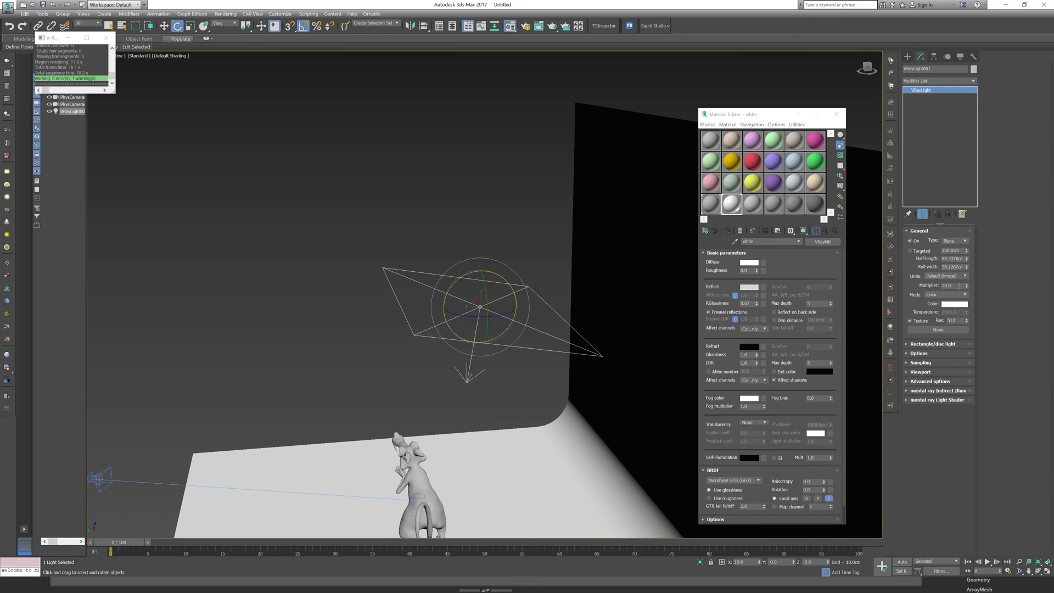
{"action": "middle_click_drag", "start_coordinate": [686, 338], "coordinate": [606, 231]}
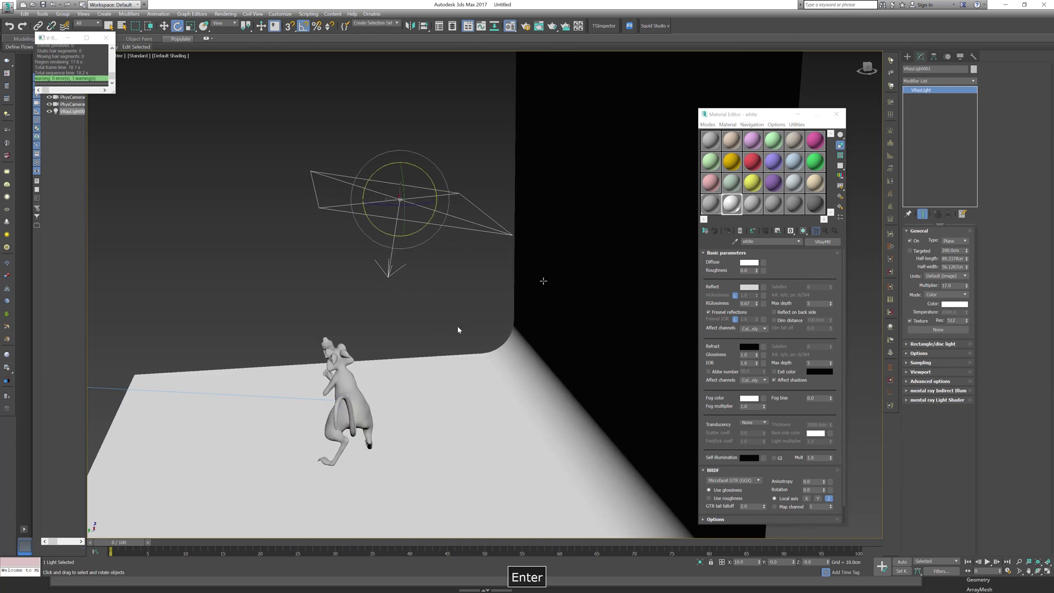
- Move the plane light closer to the camera side of the creature and return to the camera view
{"action": "middle_click_drag", "start_coordinate": [456, 327], "coordinate": [456, 385], "text": "alt"}
{"action": "key", "text": "w"}
{"action": "left_click_drag", "start_coordinate": [374, 202], "coordinate": [339, 201]}
{"action": "key", "text": "c"}
- Test-render the relit scene, examine the exposure around the creature's snout and fangs, and stop the render
{"action": "key", "text": "shift+q"}
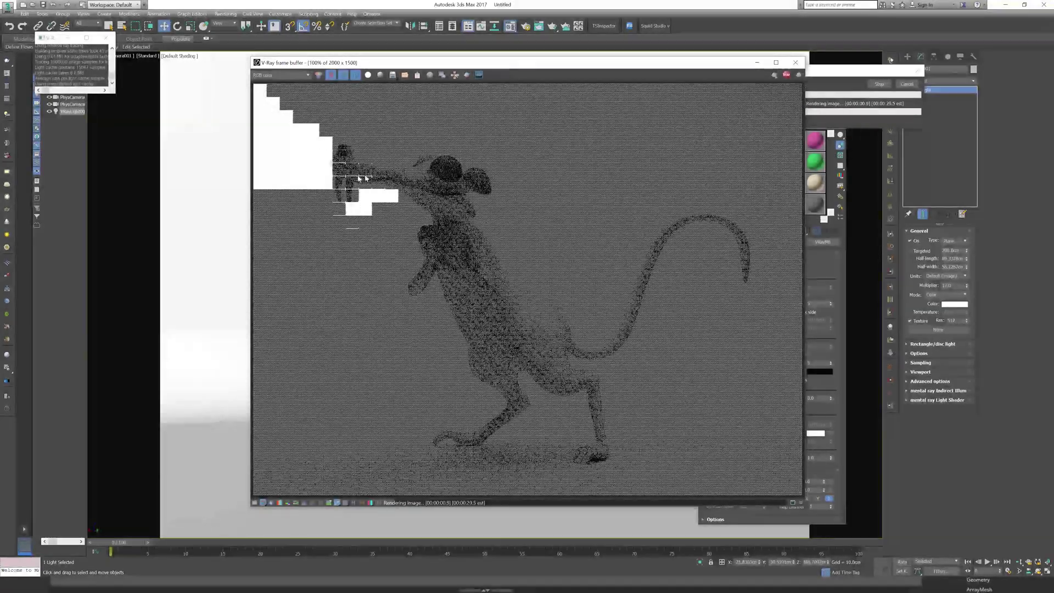
{"action": "scroll", "coordinate": [352, 169], "scroll_direction": "up", "scroll_amount": 1}
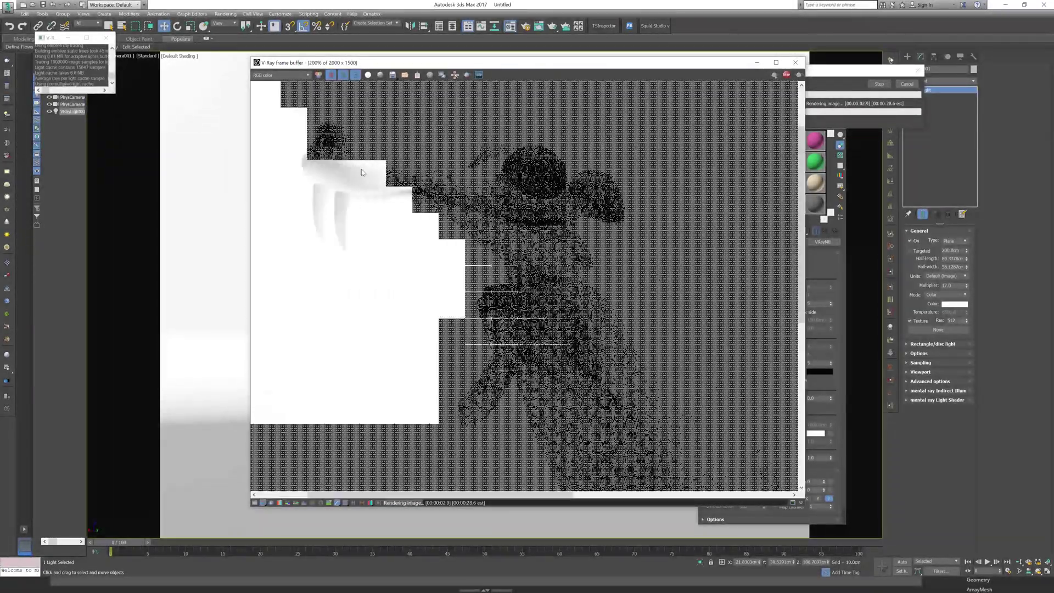
{"action": "key", "text": "Escape"}
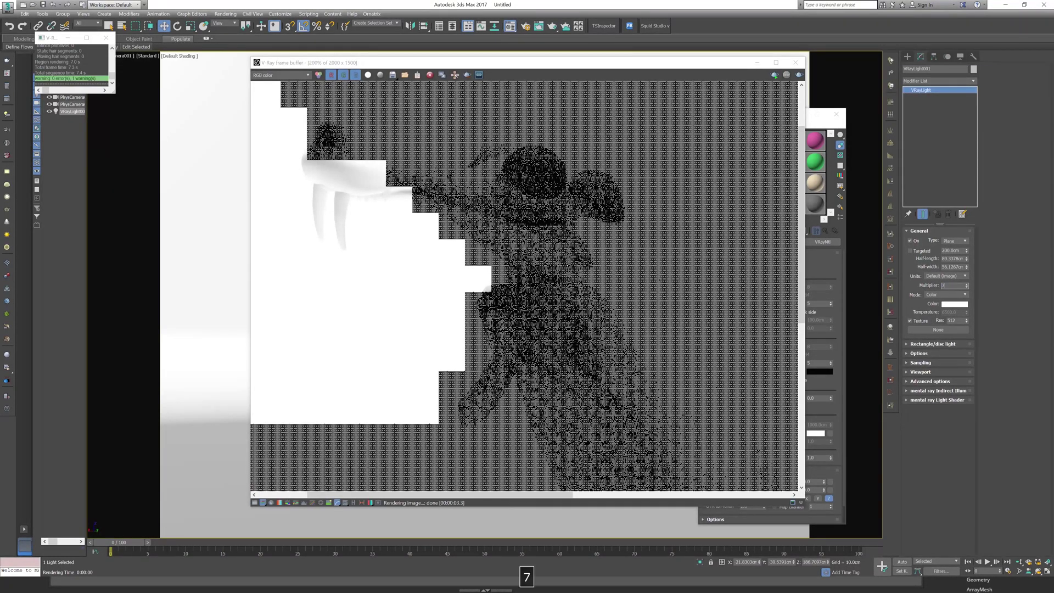
- Set the plane light's multiplier to 7, render again with mouse tracking enabled, and inspect the creature's snout and fangs
{"action": "left_click", "coordinate": [799, 75]}
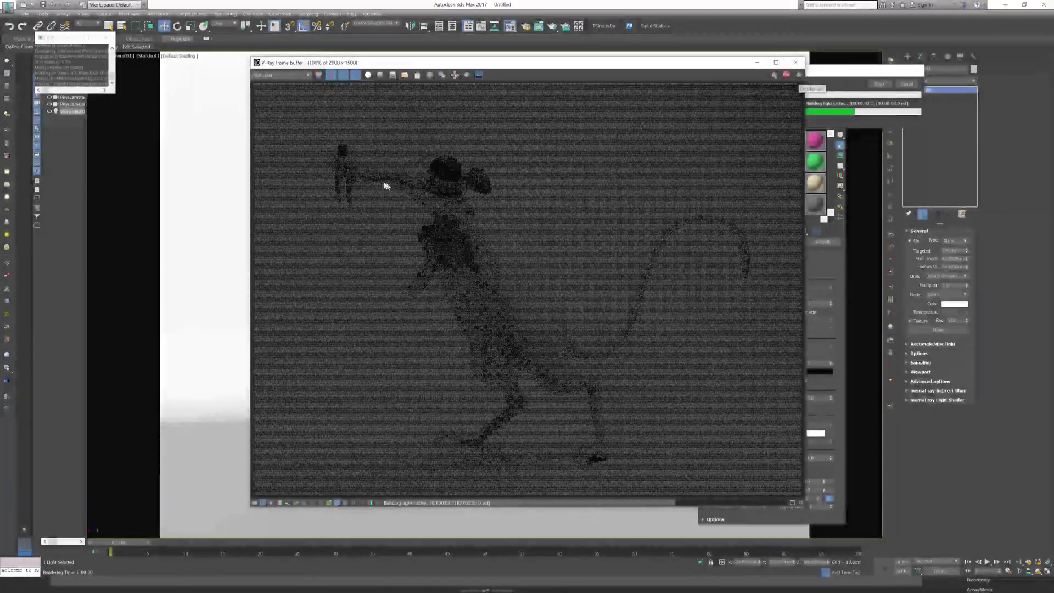
{"action": "left_click", "coordinate": [454, 75]}
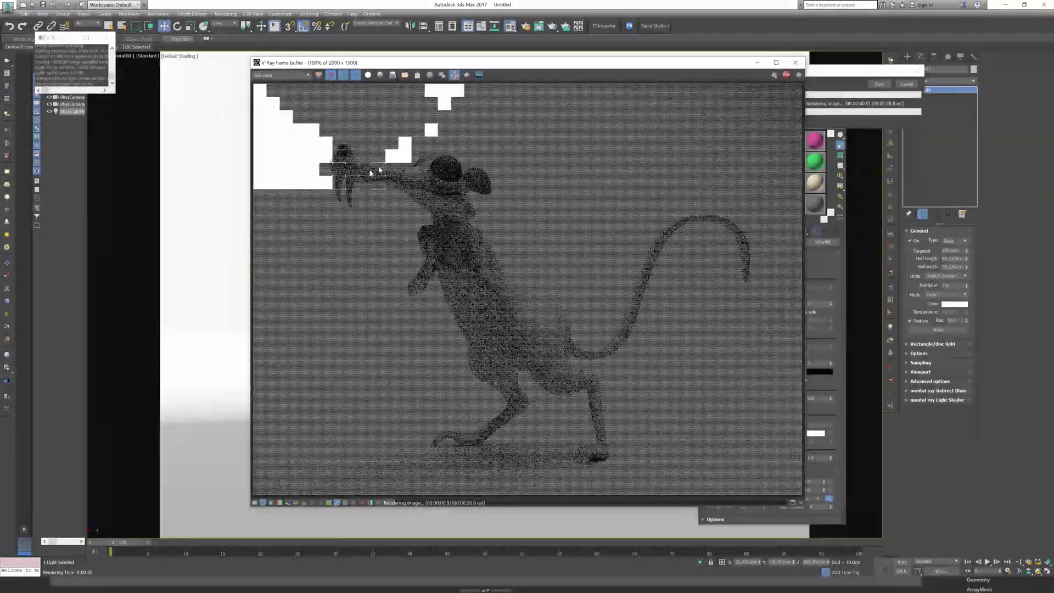
{"action": "scroll", "coordinate": [366, 168], "scroll_direction": "up", "scroll_amount": 2}
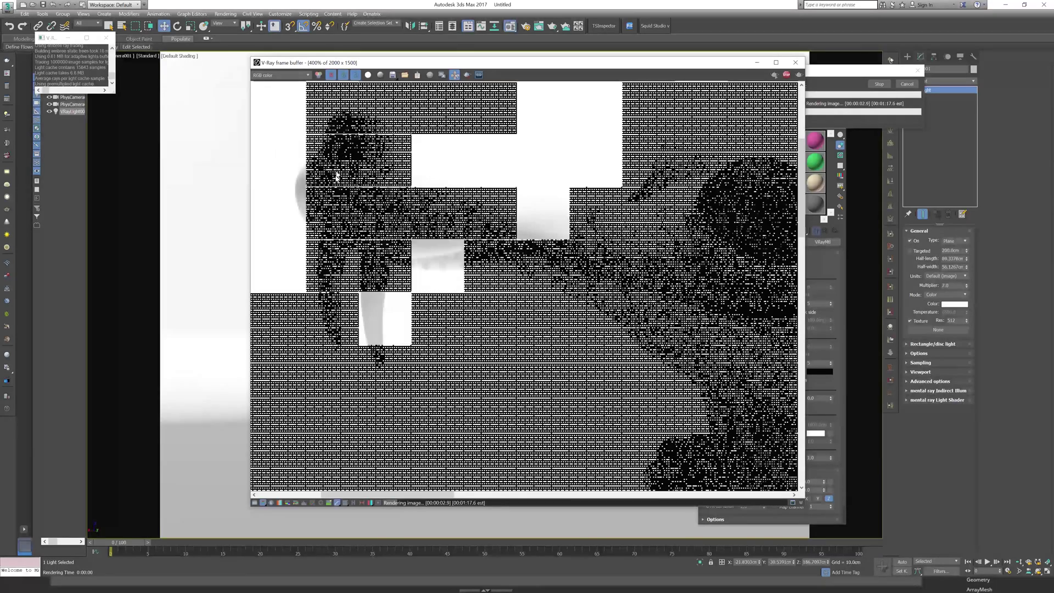
{"action": "scroll", "coordinate": [464, 226], "scroll_direction": "down", "scroll_amount": 1}
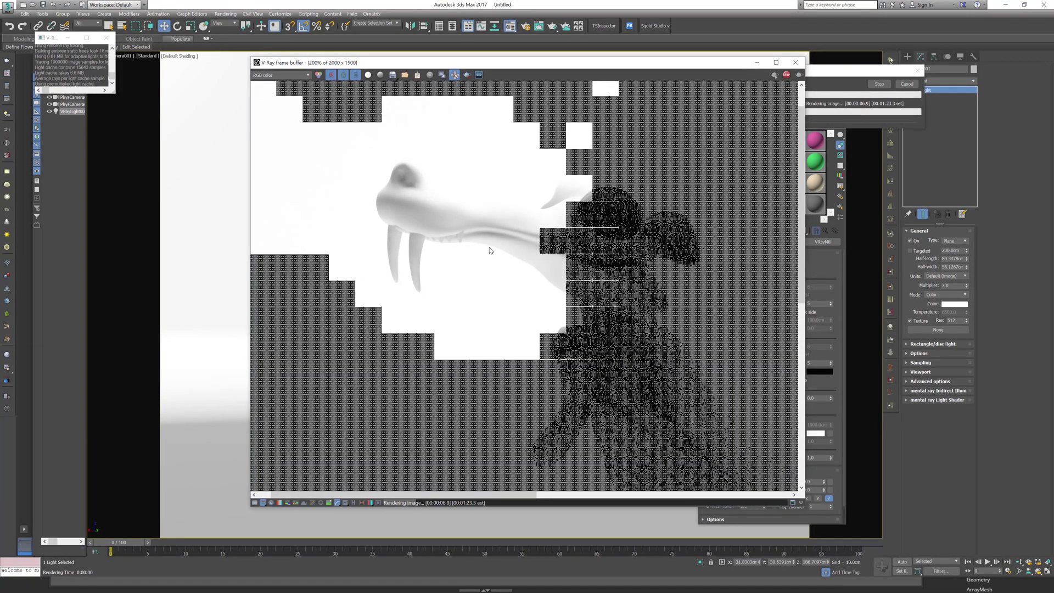
- Check the creature's head in the running test render, stop it, and move the frame buffer away from the material settings
{"action": "scroll", "coordinate": [510, 273], "scroll_direction": "down", "scroll_amount": 1}
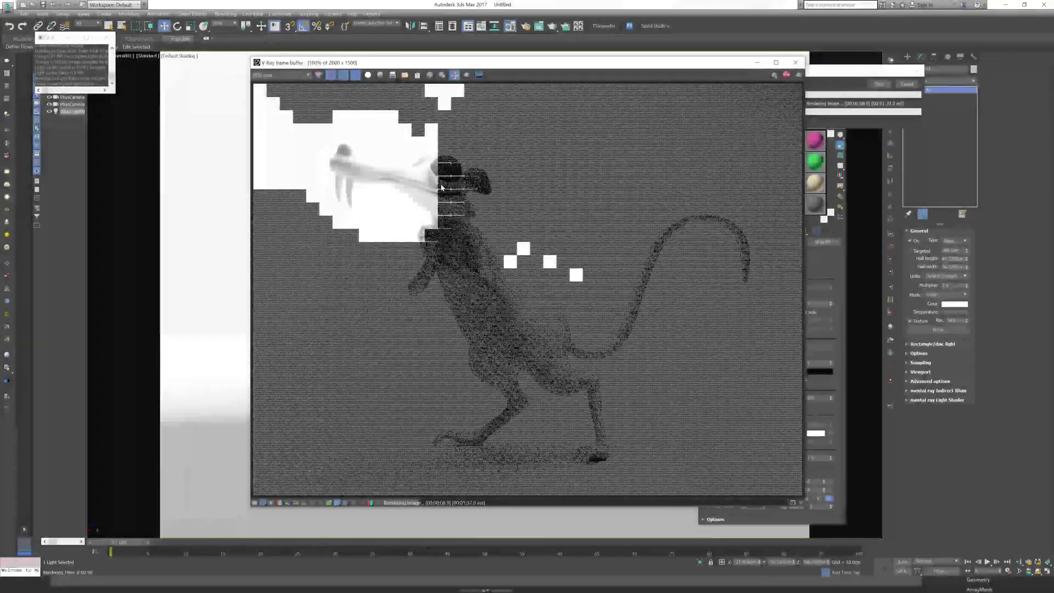
{"action": "scroll", "coordinate": [438, 194], "scroll_direction": "up", "scroll_amount": 1}
{"action": "key", "text": "Escape"}
{"action": "left_click_drag", "start_coordinate": [532, 66], "coordinate": [340, 243]}
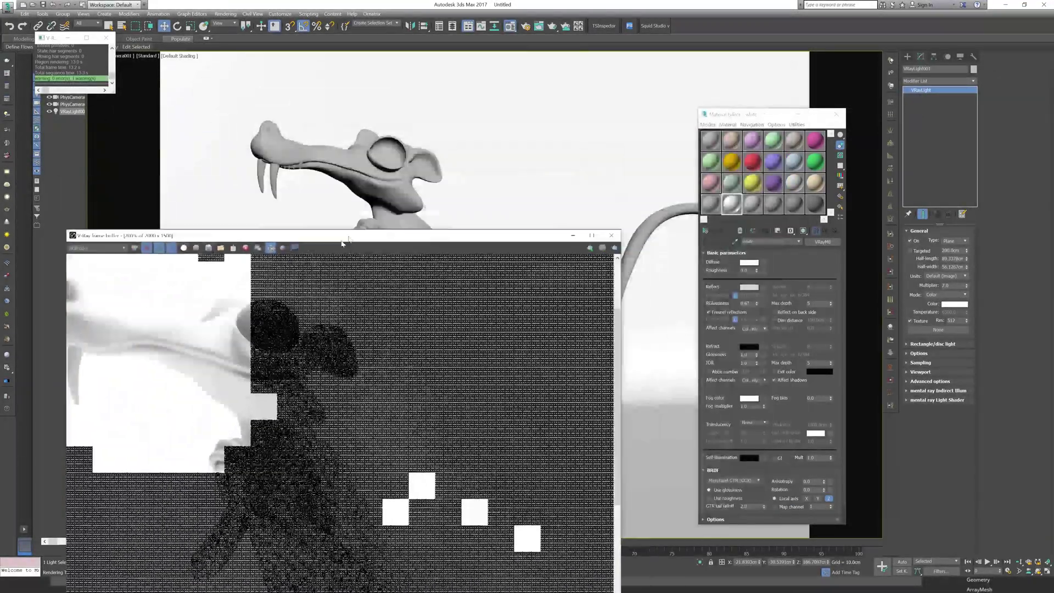
- Give Material #25 a light grey reflection color and lower its reflection glossiness
{"action": "left_click", "coordinate": [752, 287]}
{"action": "left_click_drag", "start_coordinate": [186, 70], "coordinate": [186, 83]}
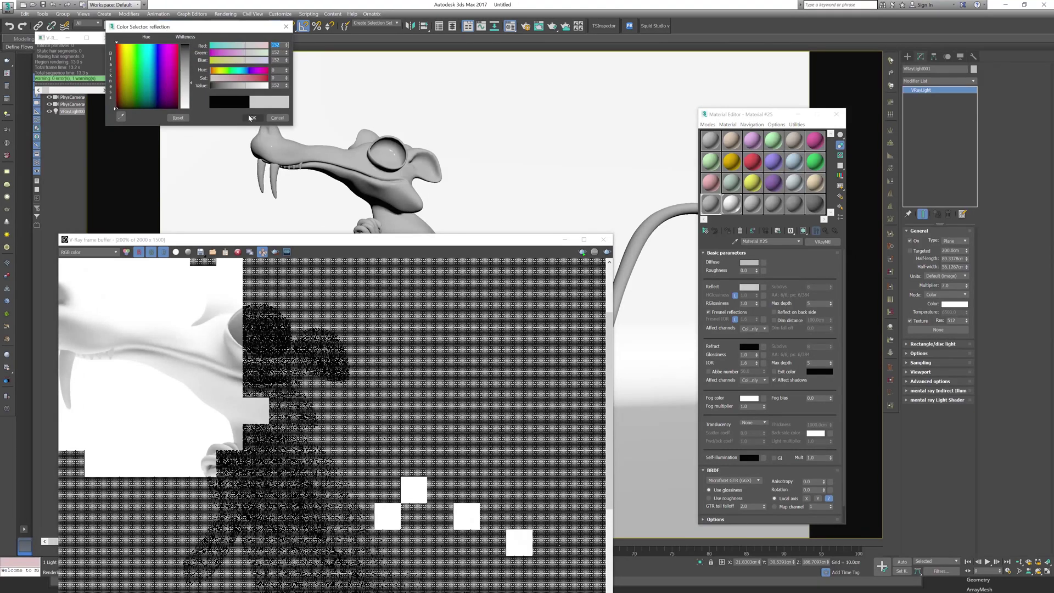
{"action": "left_click", "coordinate": [250, 118]}
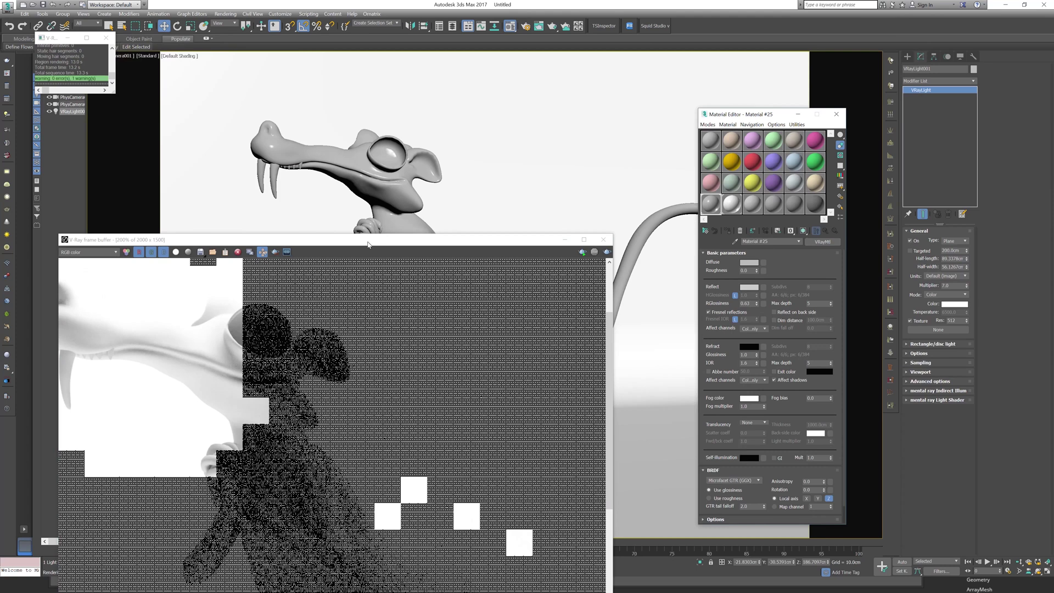
- Set the plane light's multiplier to 5 and render the camera view again
{"action": "left_click_drag", "start_coordinate": [368, 245], "coordinate": [505, 160]}
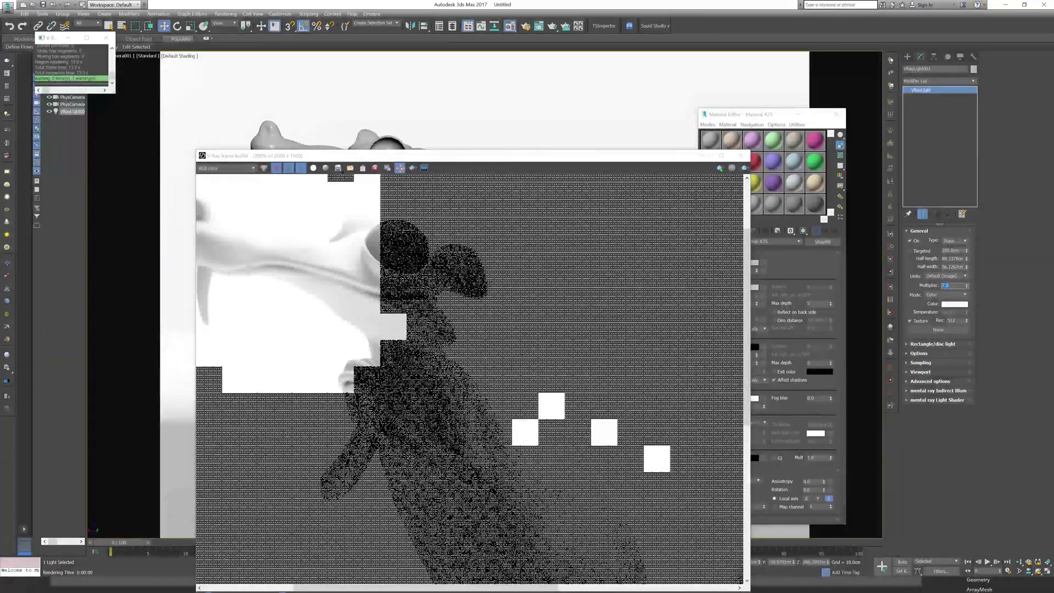
{"action": "left_click_drag", "start_coordinate": [579, 158], "coordinate": [588, 106]}
{"action": "scroll", "coordinate": [670, 164], "scroll_direction": "down", "scroll_amount": 1}
{"action": "left_click", "coordinate": [752, 115]}
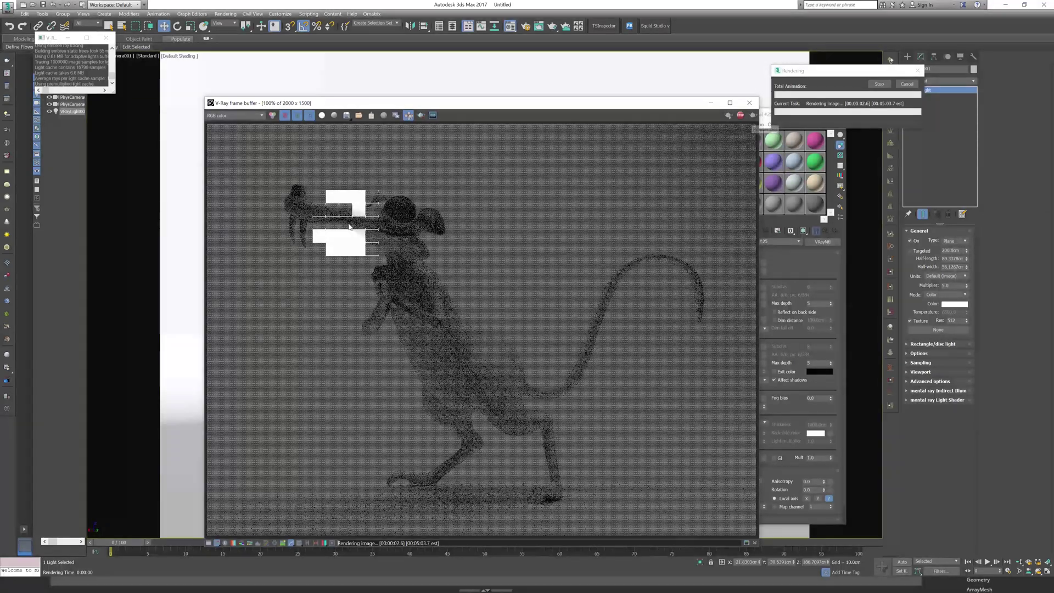
- Inspect the creature's snout, eye and foot in the render, stop and dismiss it, and lower the plane light's multiplier further
{"action": "scroll", "coordinate": [351, 227], "scroll_direction": "up", "scroll_amount": 1}
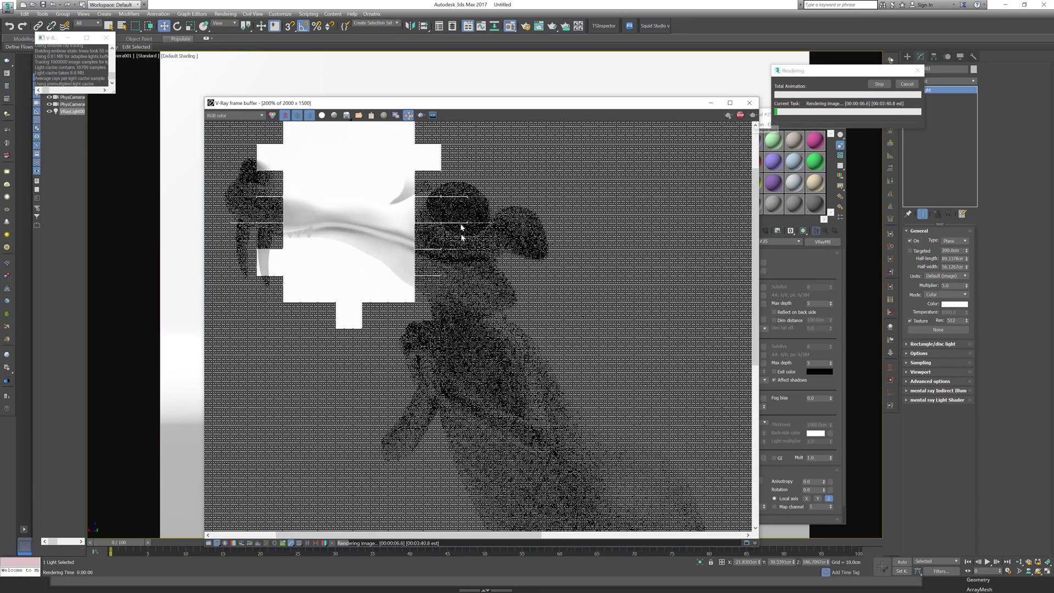
{"action": "scroll", "coordinate": [417, 242], "scroll_direction": "down", "scroll_amount": 1}
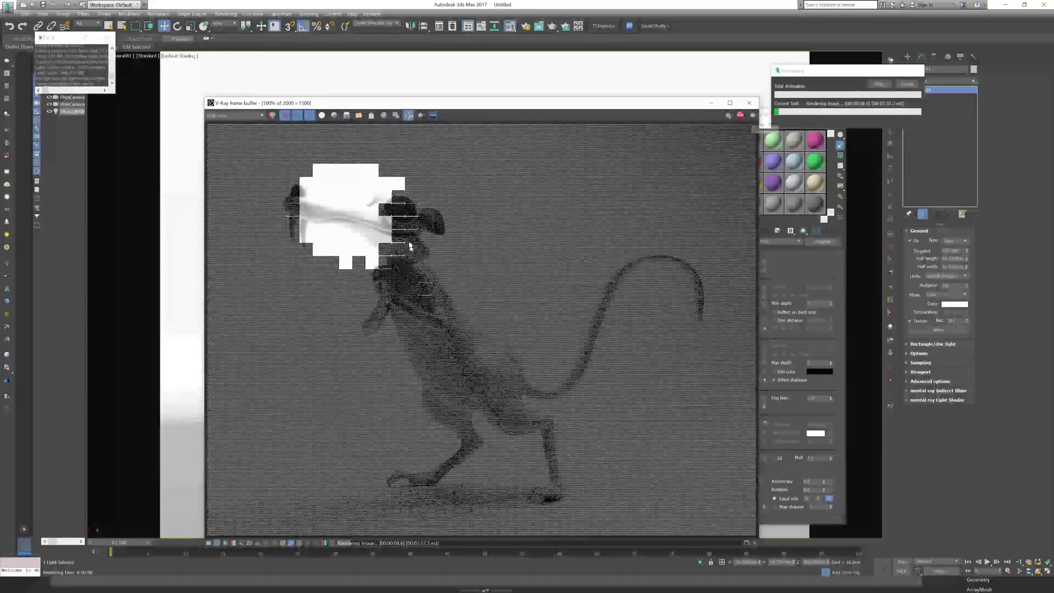
{"action": "scroll", "coordinate": [390, 217], "scroll_direction": "up", "scroll_amount": 1}
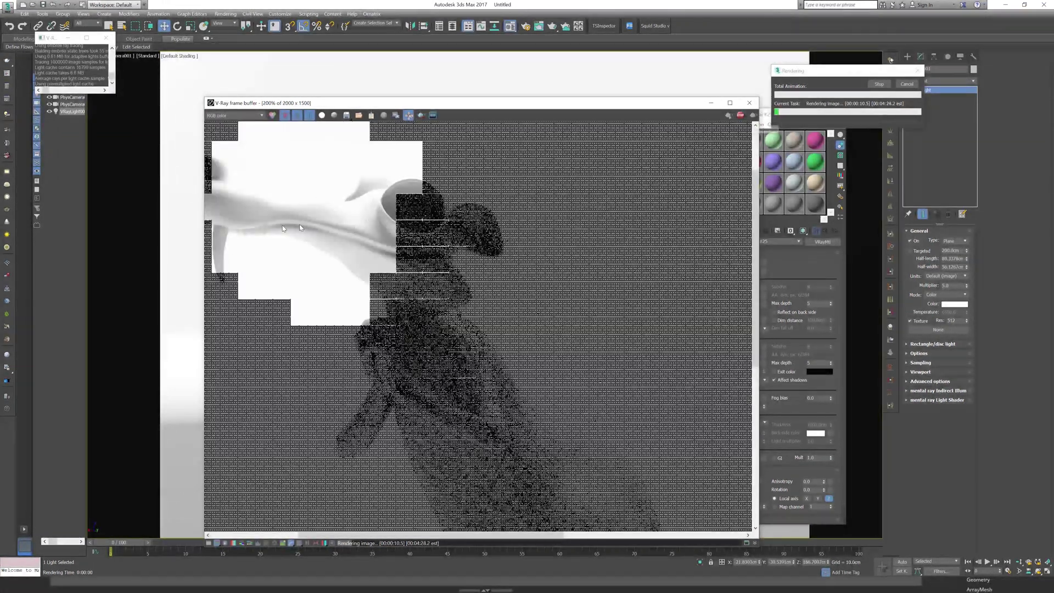
{"action": "scroll", "coordinate": [387, 215], "scroll_direction": "down", "scroll_amount": 1}
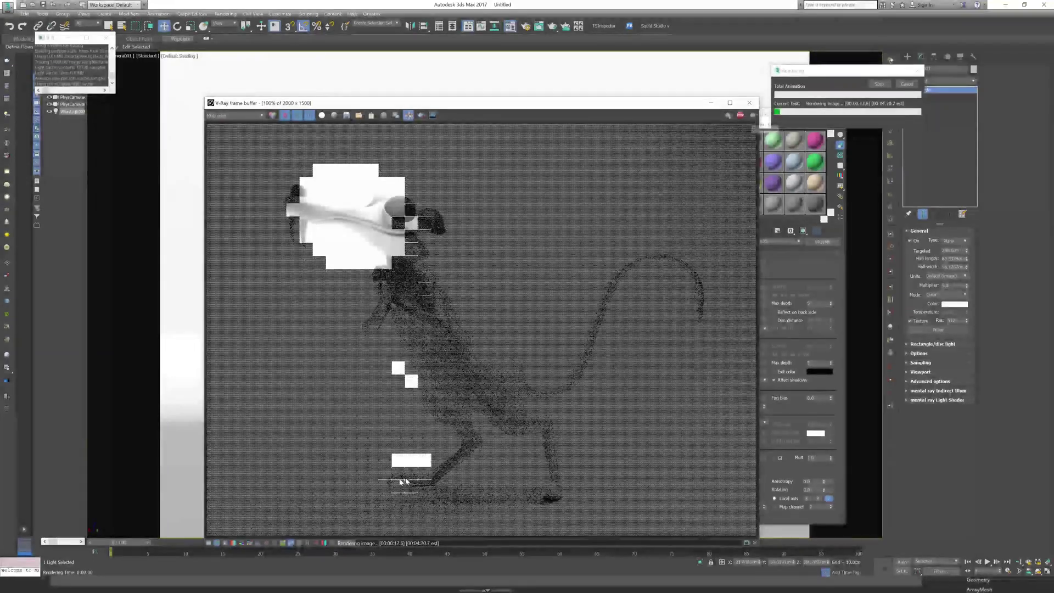
{"action": "scroll", "coordinate": [401, 478], "scroll_direction": "up", "scroll_amount": 2}
{"action": "scroll", "coordinate": [399, 479], "scroll_direction": "down", "scroll_amount": 2}
{"action": "key", "text": "Escape"}
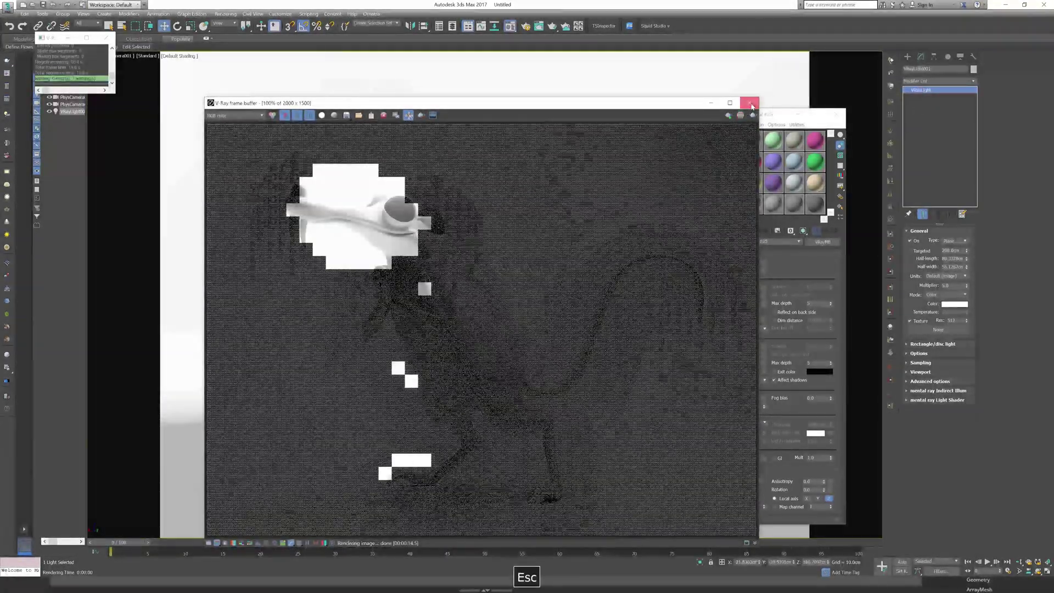
{"action": "left_click", "coordinate": [750, 104]}
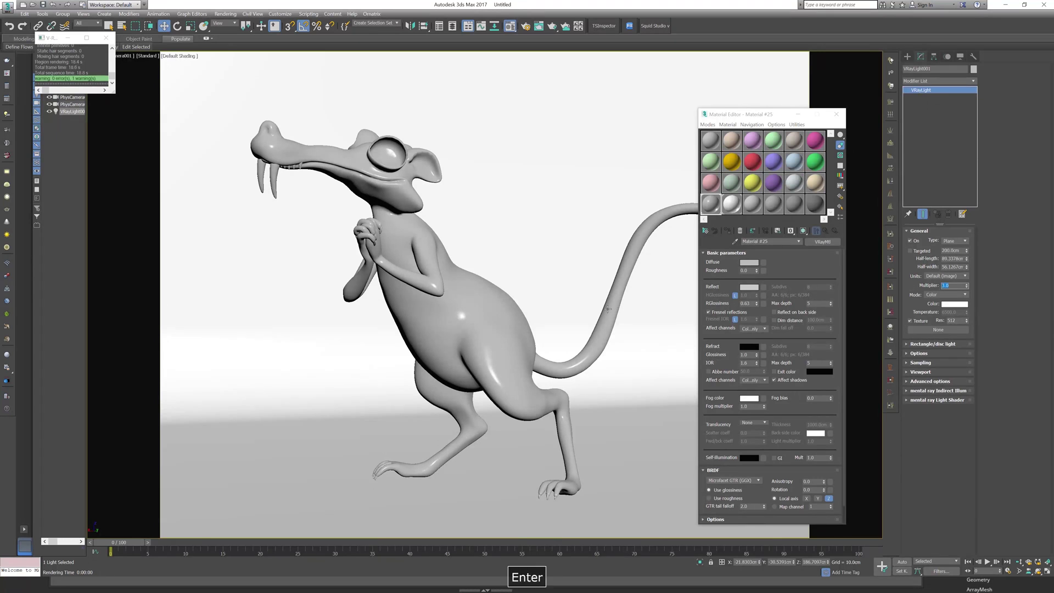
- Draw a second V-Ray plane light near the creature in the back view
{"action": "key", "text": "z"}
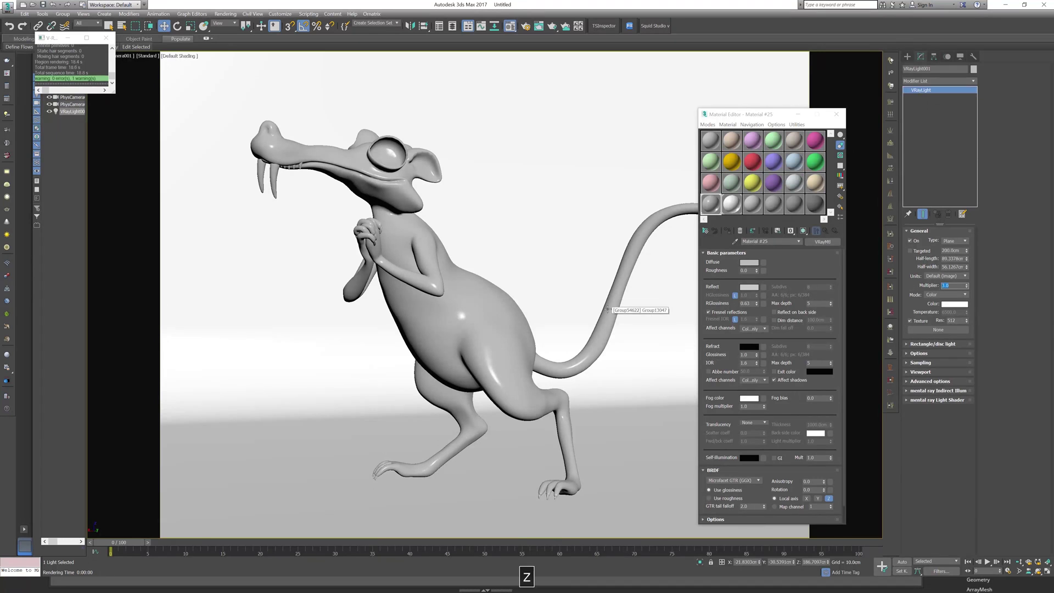
{"action": "left_click", "coordinate": [564, 313]}
{"action": "key", "text": "z"}
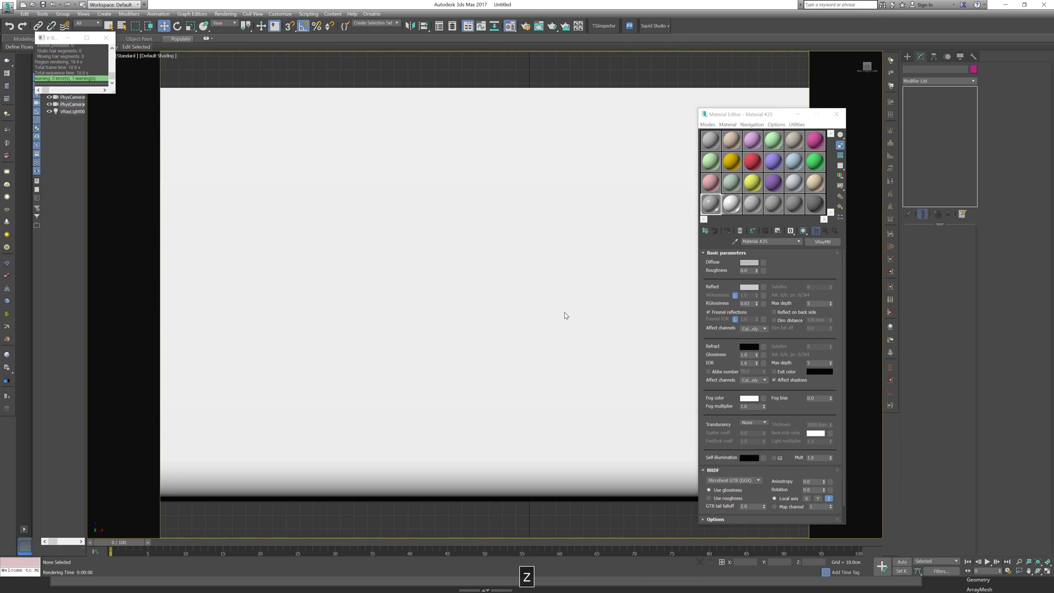
{"action": "middle_click_drag", "start_coordinate": [486, 353], "coordinate": [470, 300], "text": "alt"}
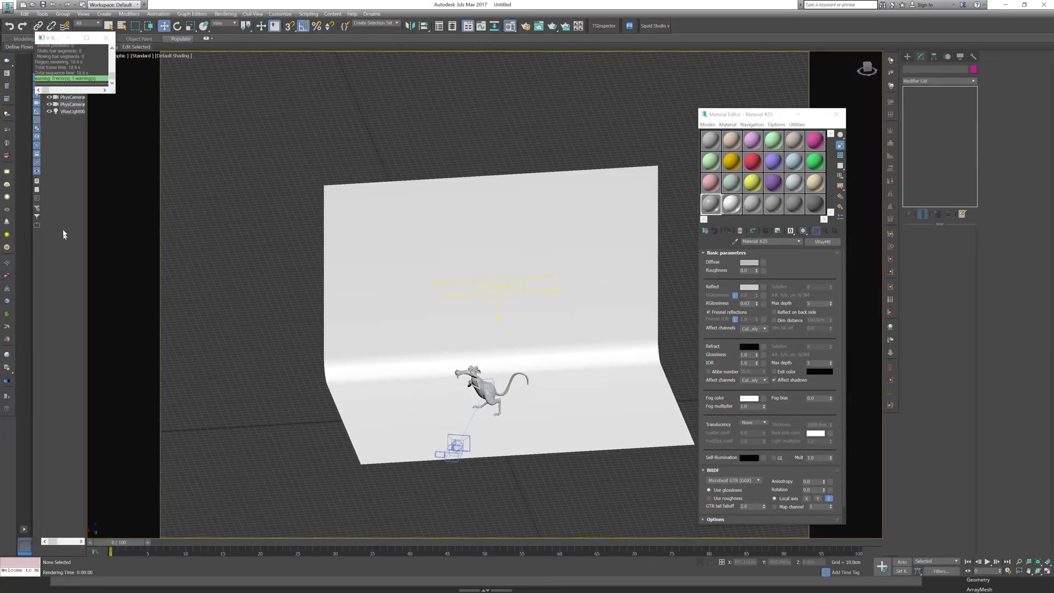
{"action": "left_click", "coordinate": [7, 174]}
{"action": "middle_click_drag", "start_coordinate": [547, 381], "coordinate": [536, 375]}
{"action": "key", "text": "v"}
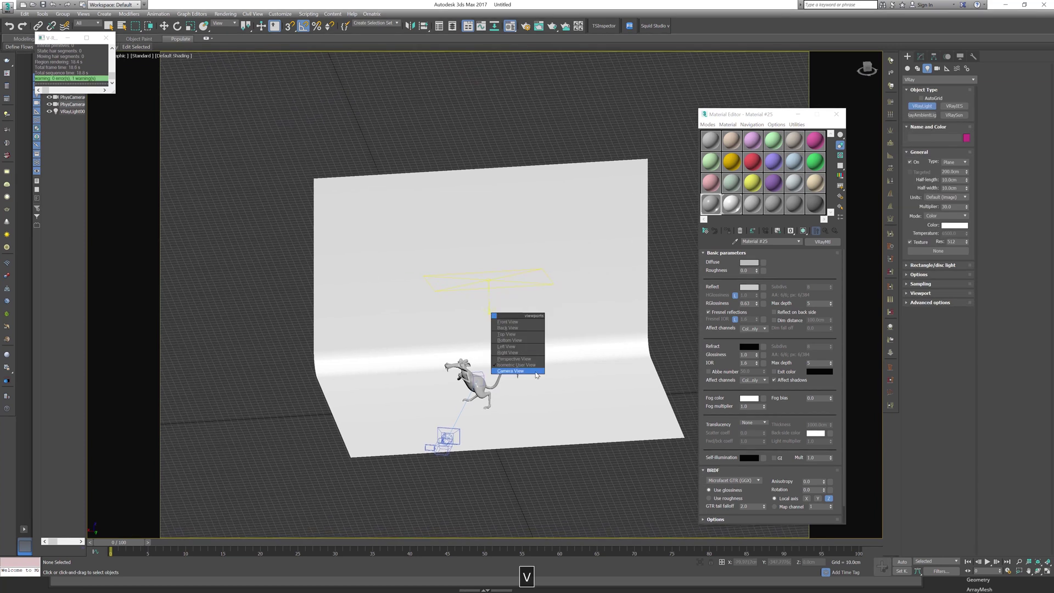
{"action": "left_click", "coordinate": [517, 328]}
{"action": "scroll", "coordinate": [363, 203], "scroll_direction": "up", "scroll_amount": 3}
{"action": "scroll", "coordinate": [263, 147], "scroll_direction": "down", "scroll_amount": 1}
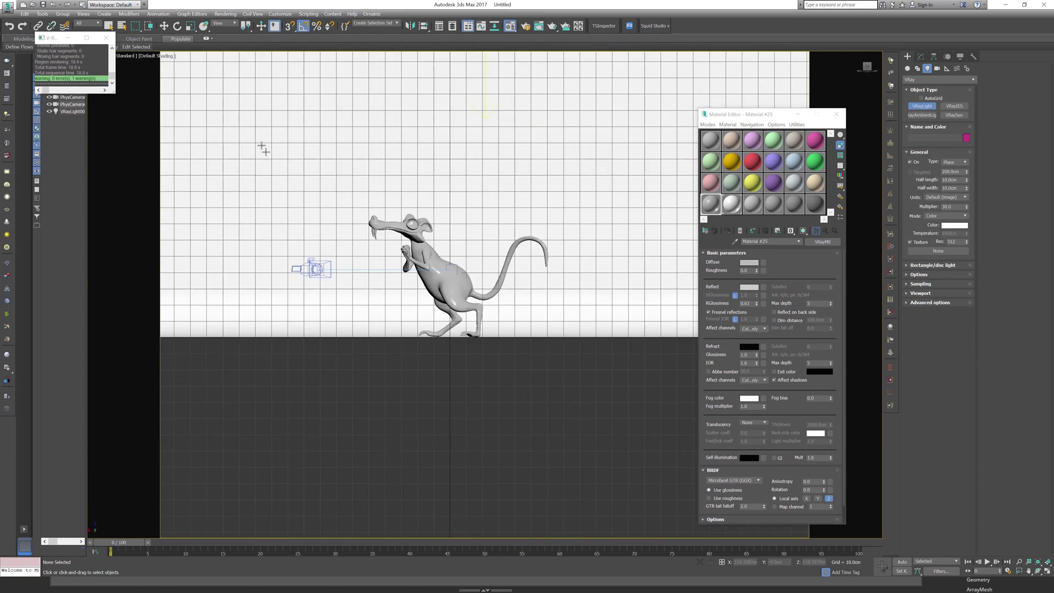
{"action": "key", "text": "F3"}
{"action": "left_click_drag", "start_coordinate": [370, 337], "coordinate": [338, 332]}
- Rotate the new plane light around its vertical axis in front of the creature's snout
{"action": "right_click", "coordinate": [396, 325]}
{"action": "middle_click_drag", "start_coordinate": [397, 325], "coordinate": [398, 347], "text": "alt"}
{"action": "key", "text": "F3"}
{"action": "scroll", "coordinate": [380, 265], "scroll_direction": "up", "scroll_amount": 2}
{"action": "key", "text": "e"}
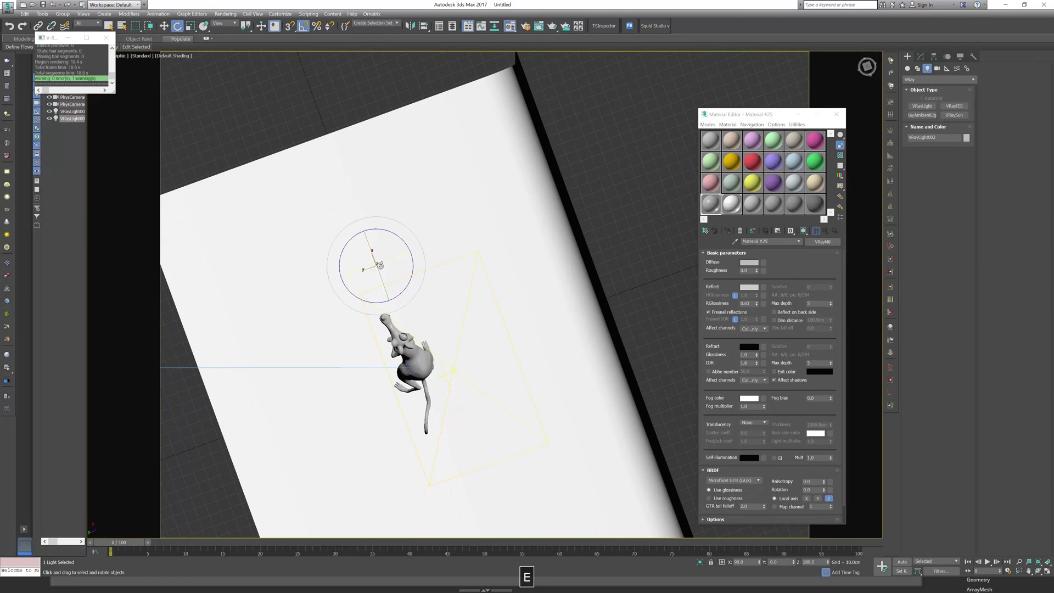
{"action": "left_click_drag", "start_coordinate": [362, 301], "coordinate": [313, 308]}
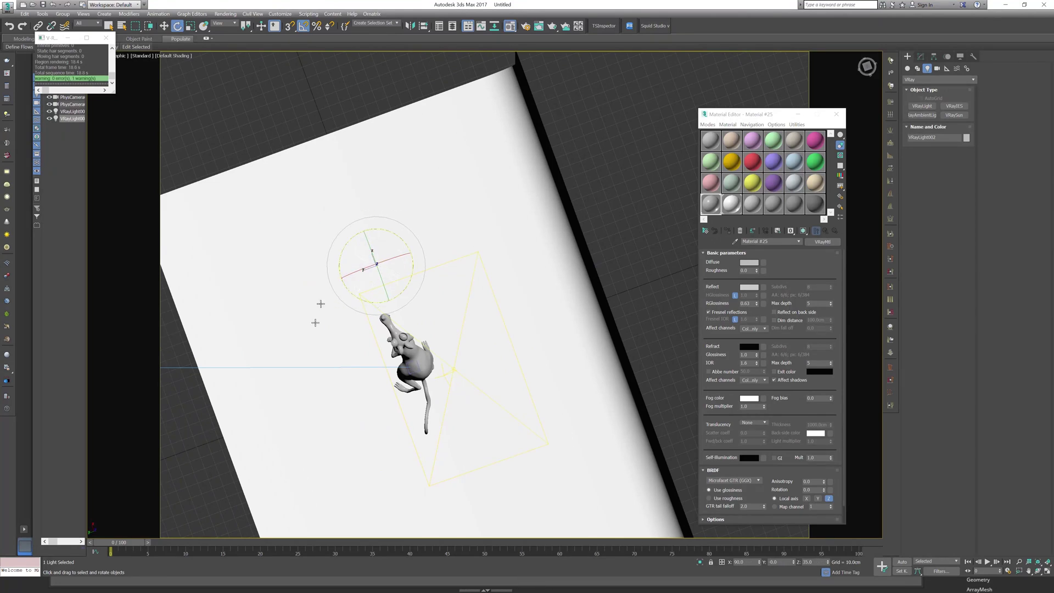
- Move the new light in front of the creature's snout and turn it so that it aims at the head
{"action": "middle_click_drag", "start_coordinate": [313, 308], "coordinate": [457, 354], "text": "alt"}
{"action": "key", "text": "w"}
{"action": "key", "text": "F3"}
{"action": "middle_click_drag", "start_coordinate": [457, 353], "coordinate": [461, 313], "text": "alt"}
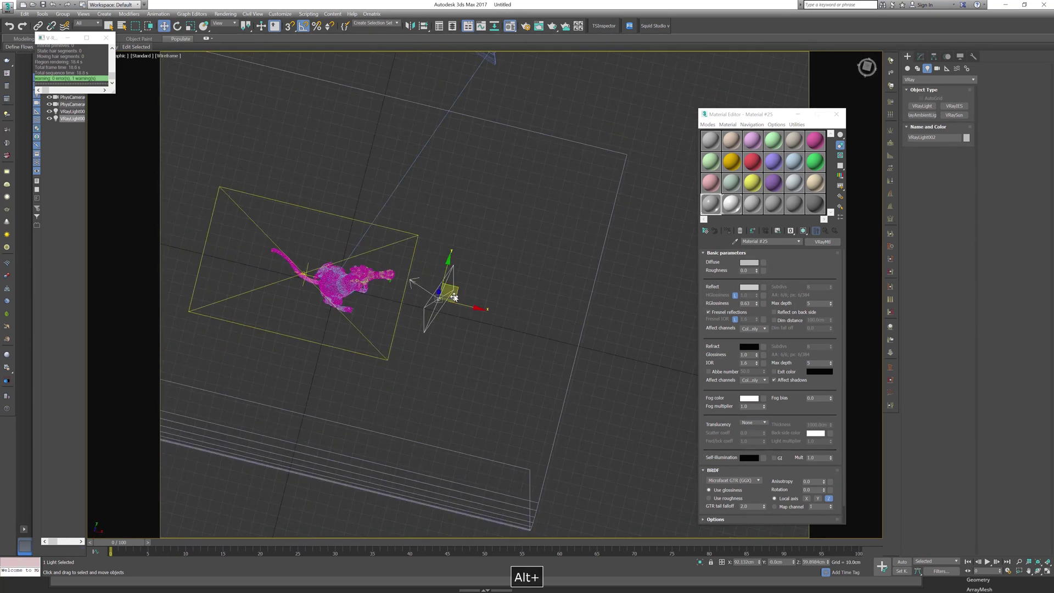
{"action": "middle_click_drag", "start_coordinate": [392, 321], "coordinate": [369, 324], "text": "alt"}
{"action": "key", "text": "e"}
{"action": "left_click_drag", "start_coordinate": [387, 310], "coordinate": [374, 313]}
{"action": "key", "text": "w"}
{"action": "middle_click_drag", "start_coordinate": [374, 318], "coordinate": [390, 365], "text": "alt"}
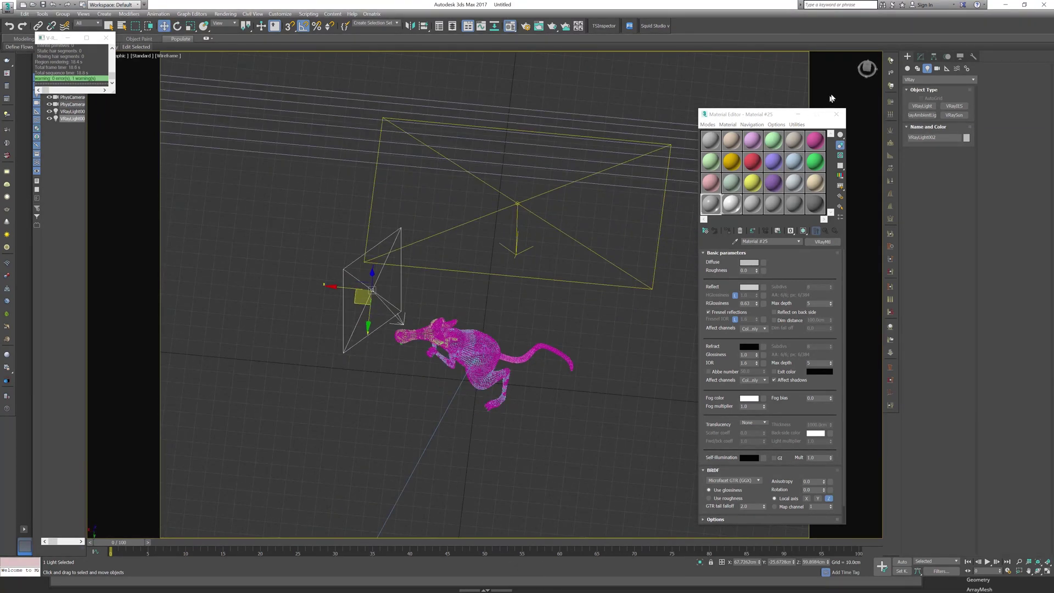
- Expand the new light's options and set its multiplier to 5
{"action": "left_click", "coordinate": [921, 57]}
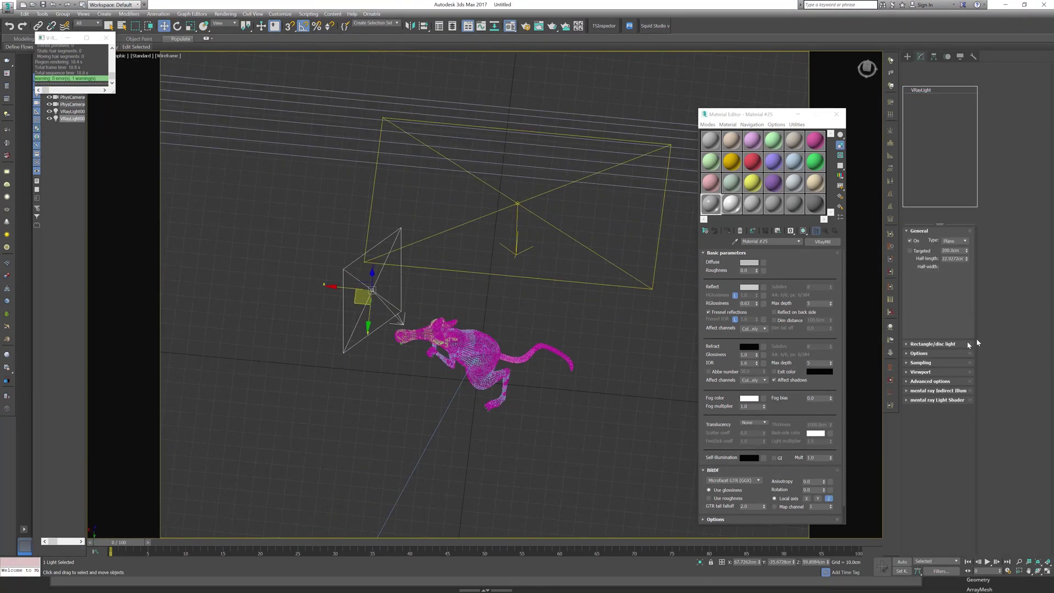
{"action": "left_click", "coordinate": [919, 354]}
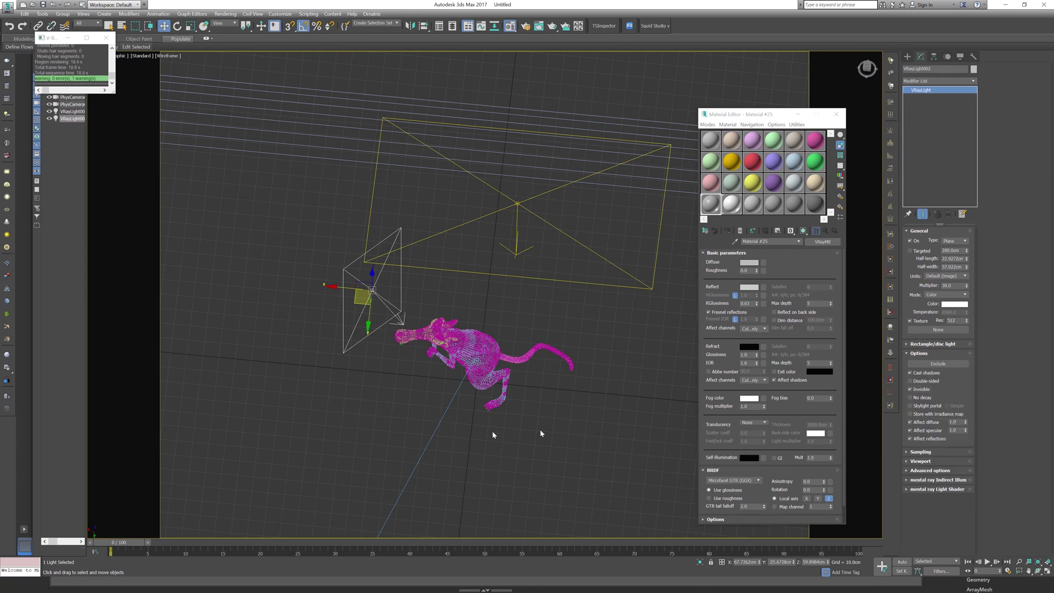
{"action": "middle_click_drag", "start_coordinate": [492, 431], "coordinate": [430, 285], "text": "alt"}
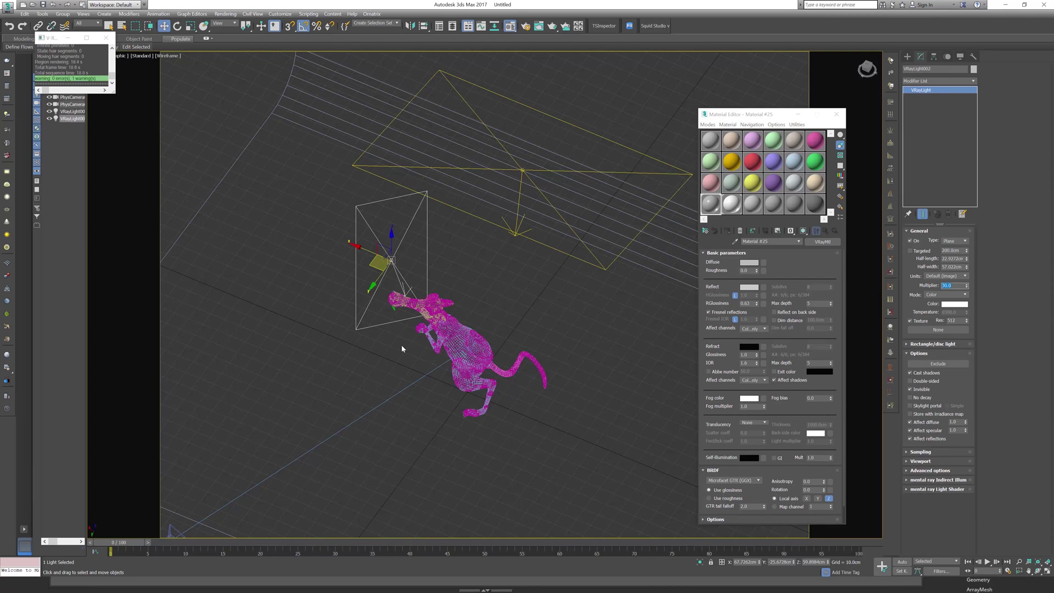
{"action": "middle_click_drag", "start_coordinate": [245, 361], "coordinate": [379, 253], "text": "alt"}
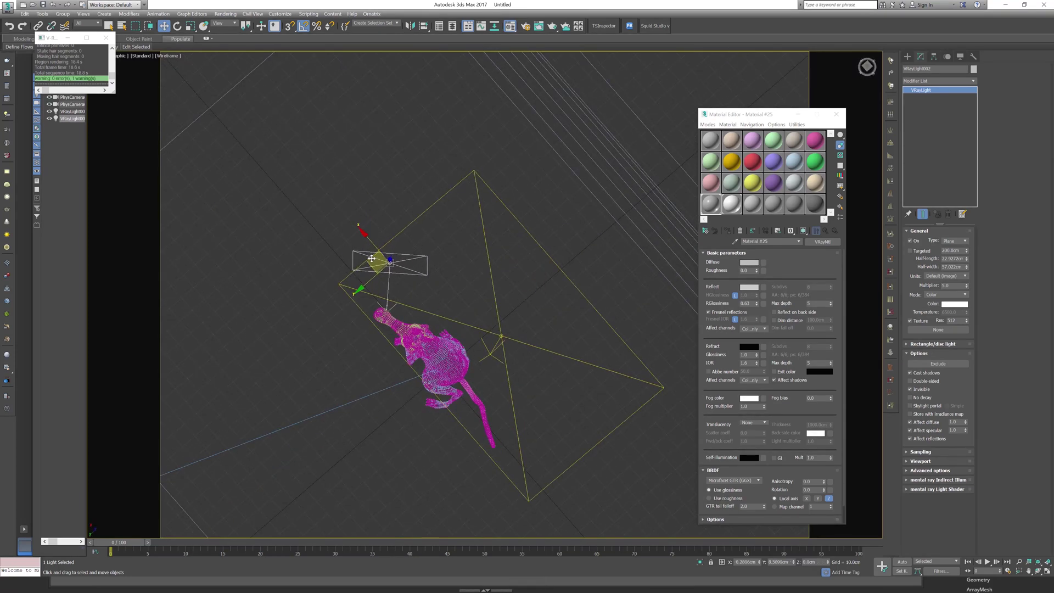
- Shift the front light beside the creature's snout, rotate it slightly, and restore shaded display
{"action": "middle_click_drag", "start_coordinate": [374, 253], "coordinate": [400, 280], "text": "alt"}
{"action": "key", "text": "e"}
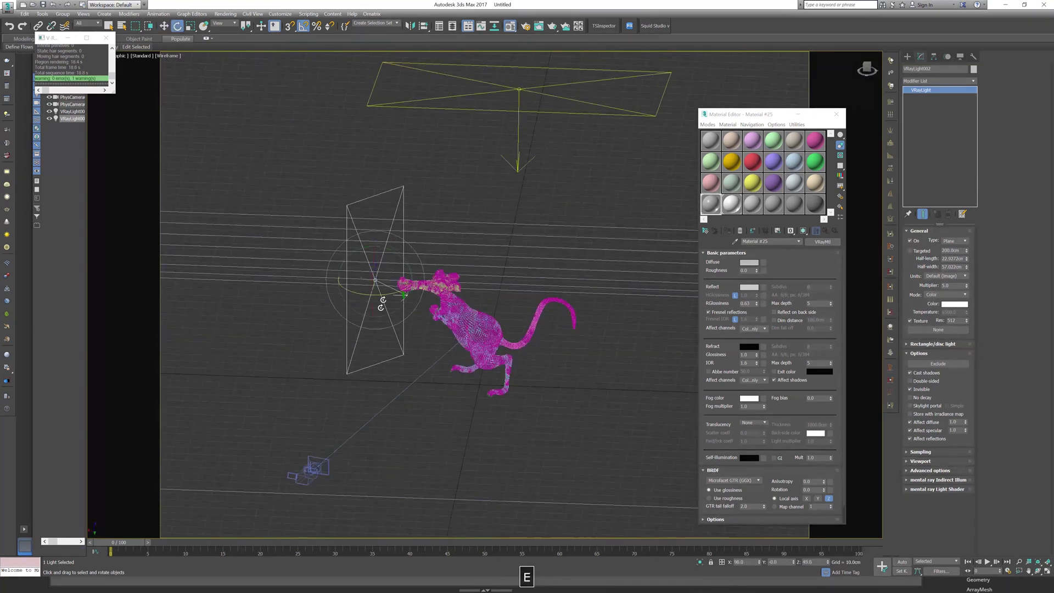
{"action": "left_click_drag", "start_coordinate": [384, 300], "coordinate": [387, 294]}
{"action": "key", "text": "w"}
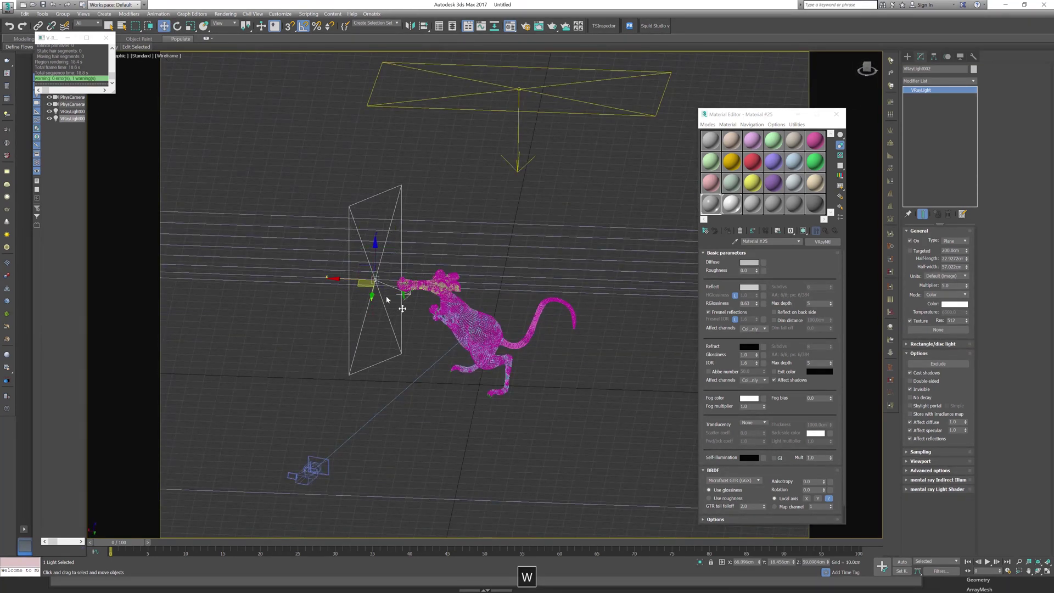
{"action": "mouse_move", "coordinate": [501, 326]}
{"action": "middle_mouse_down", "text": "alt"}
{"action": "mouse_move", "coordinate": [447, 368]}
{"action": "mouse_move", "coordinate": [395, 447]}
{"action": "mouse_move", "coordinate": [509, 335]}
{"action": "mouse_move", "coordinate": [501, 323]}
{"action": "mouse_move", "coordinate": [522, 329]}
{"action": "middle_mouse_up", "text": "alt"}
{"action": "key", "text": "F3"}
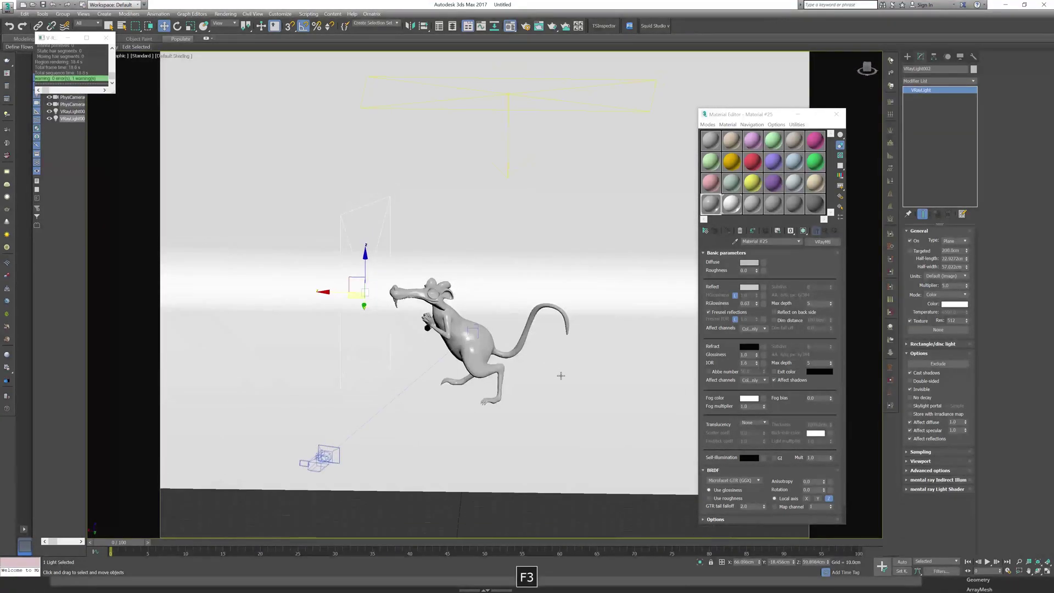
{"action": "middle_click_drag", "start_coordinate": [559, 372], "coordinate": [625, 380], "text": "alt"}
- Test-render the two-light setup from the camera, inspect the area below the head and the belly, and stop and close the render
{"action": "key", "text": "c"}
{"action": "key", "text": "shift+q"}
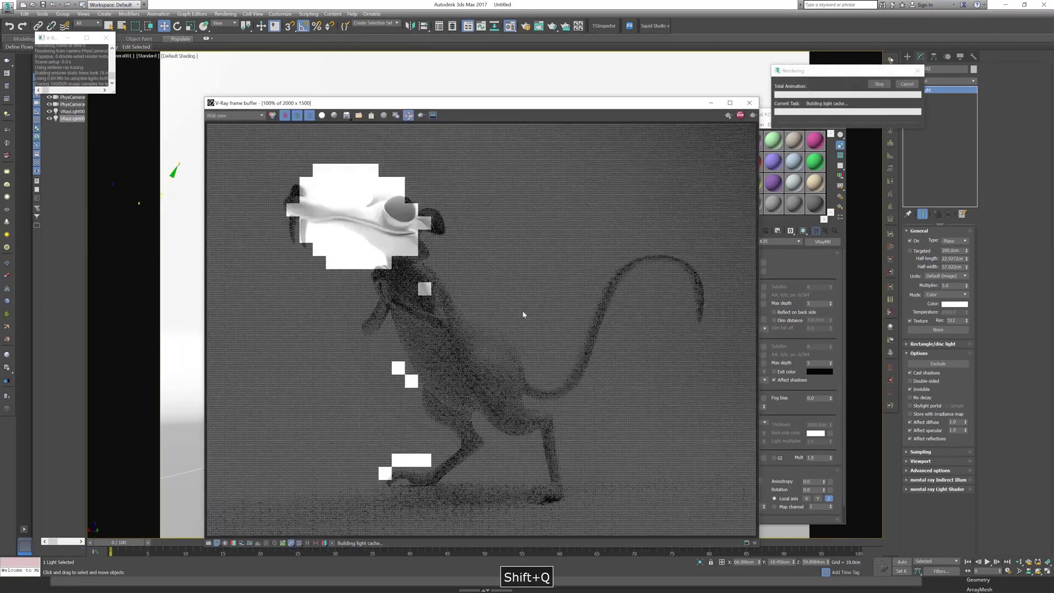
{"action": "scroll", "coordinate": [471, 341], "scroll_direction": "down", "scroll_amount": 2}
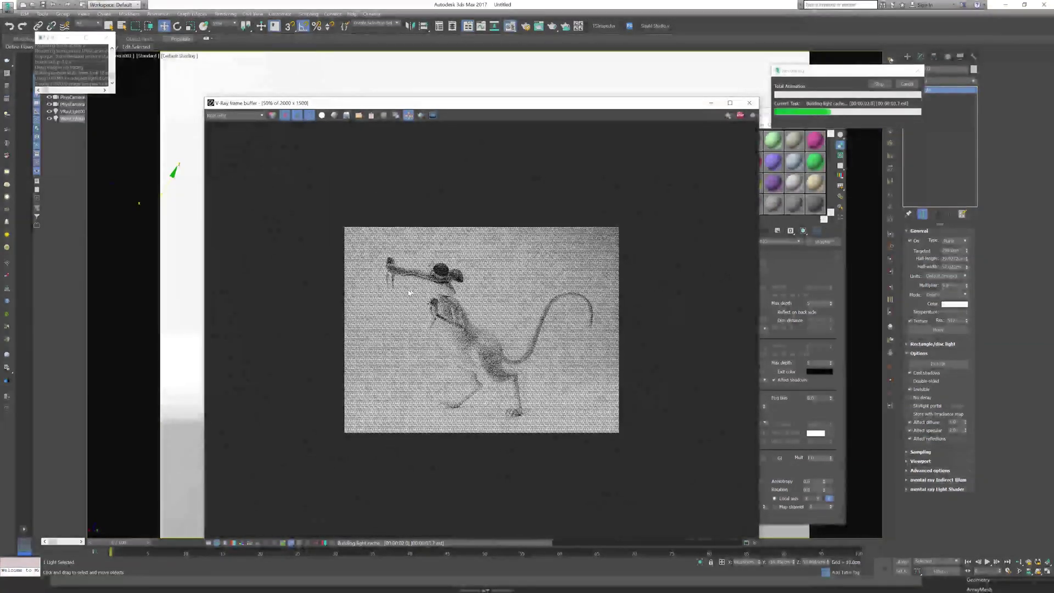
{"action": "scroll", "coordinate": [410, 295], "scroll_direction": "up", "scroll_amount": 2}
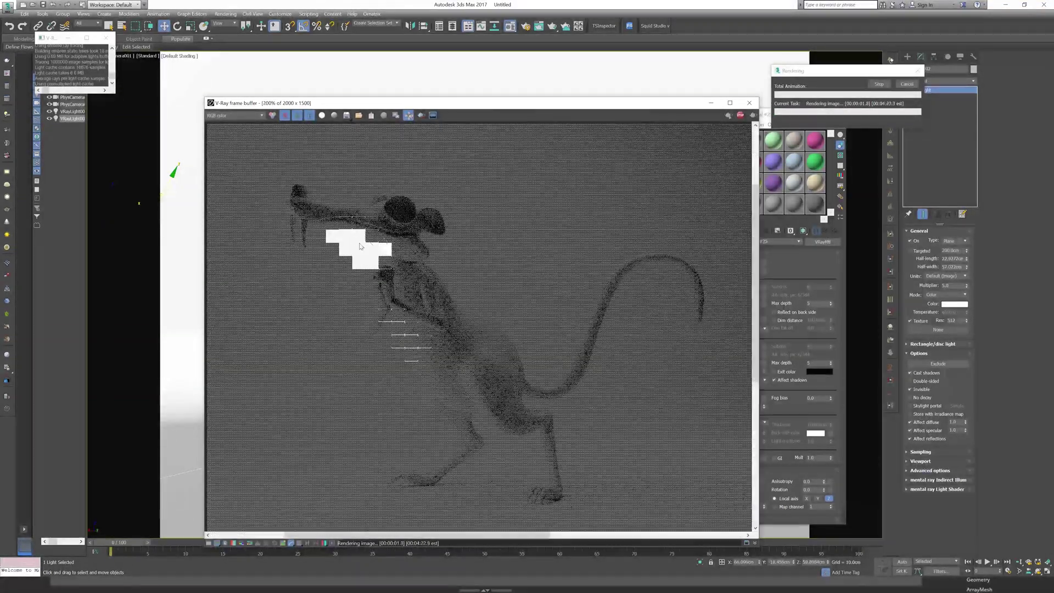
{"action": "scroll", "coordinate": [376, 228], "scroll_direction": "up", "scroll_amount": 2}
{"action": "scroll", "coordinate": [438, 420], "scroll_direction": "down", "scroll_amount": 4}
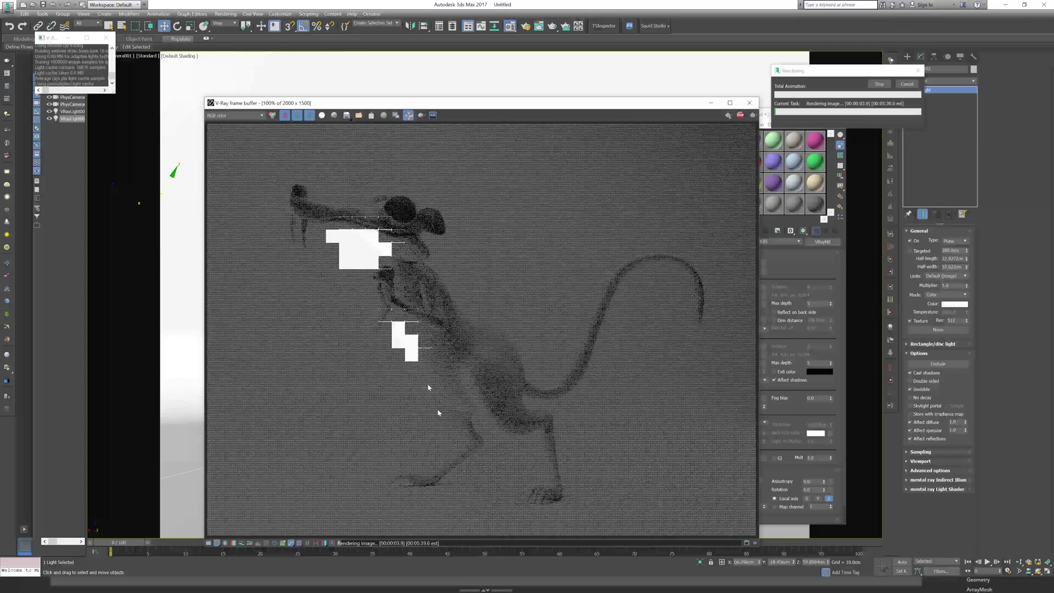
{"action": "scroll", "coordinate": [401, 365], "scroll_direction": "up", "scroll_amount": 4}
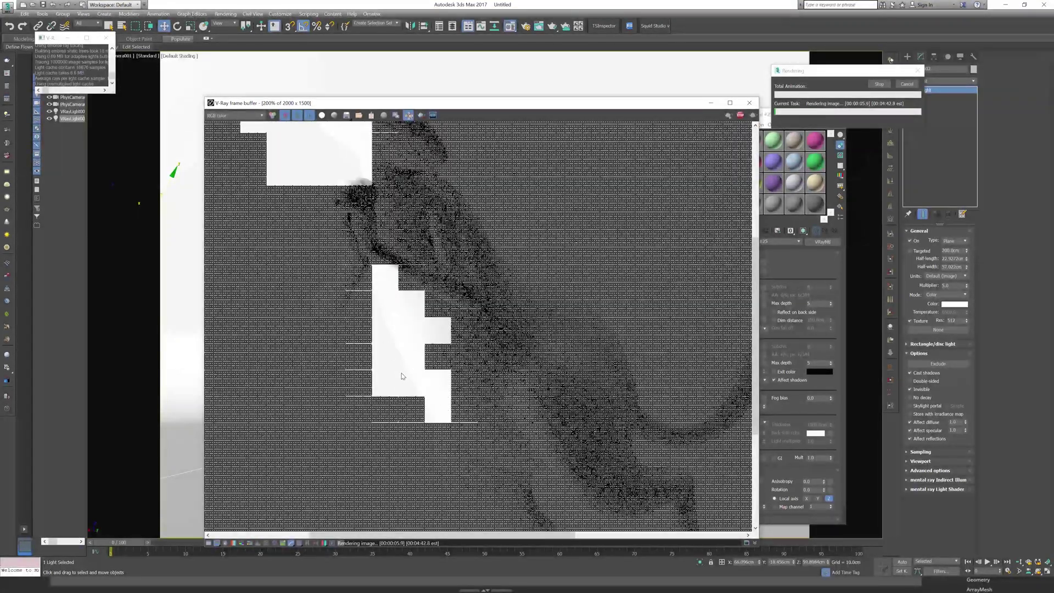
{"action": "scroll", "coordinate": [396, 363], "scroll_direction": "down", "scroll_amount": 4}
{"action": "key", "text": "Escape"}
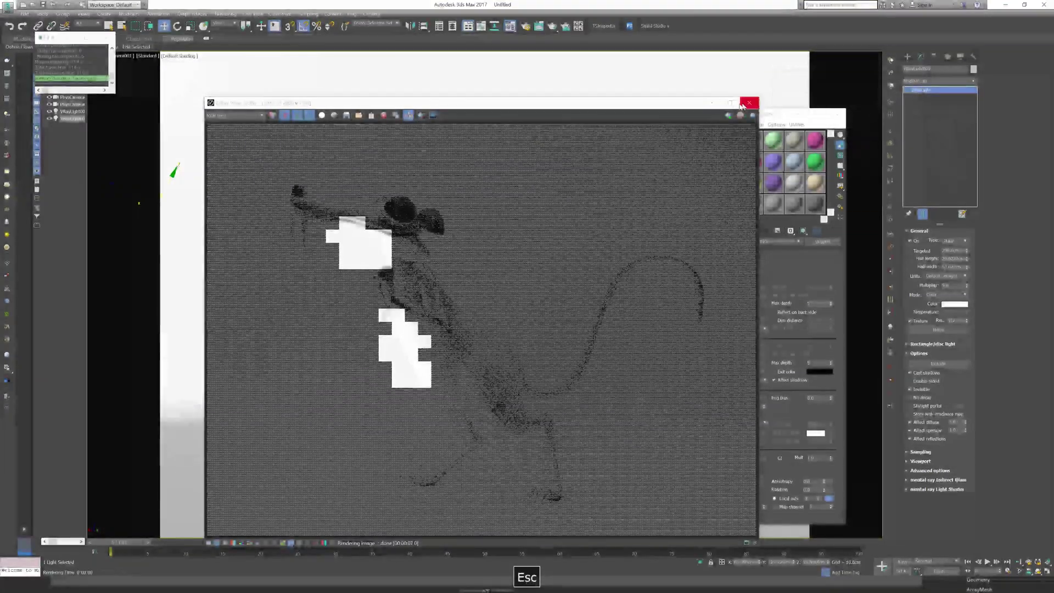
{"action": "left_click", "coordinate": [747, 102]}
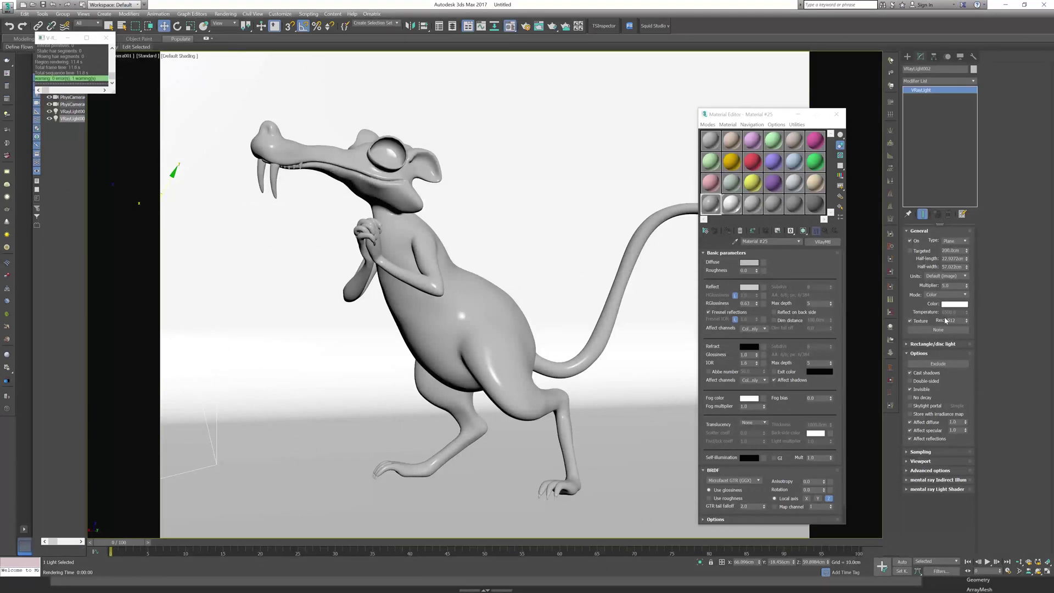
- Exclude the backdrop Line001 from the front light for both illumination and shadow casting
{"action": "left_click", "coordinate": [940, 364]}
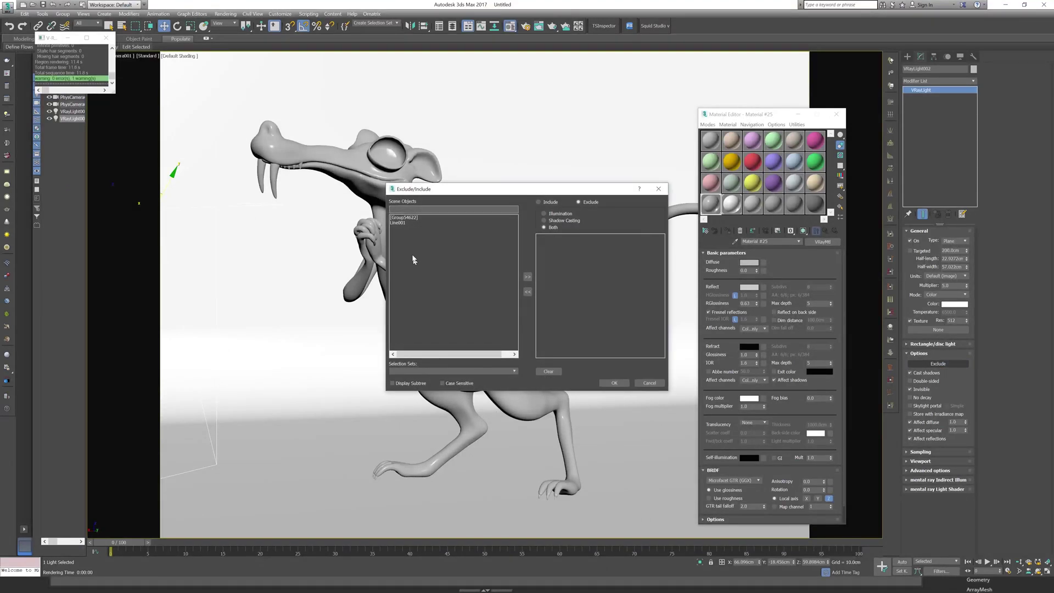
{"action": "left_click", "coordinate": [528, 277]}
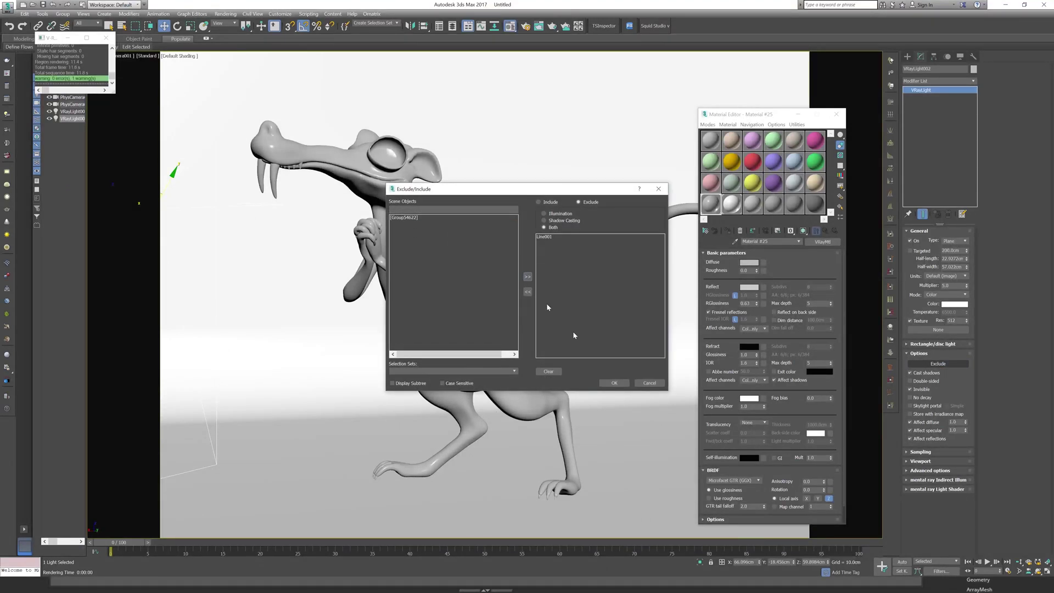
{"action": "left_click", "coordinate": [615, 383]}
- Freeze the curved backdrop so it cannot be picked, and select the front light beside the snout
{"action": "left_click", "coordinate": [638, 397]}
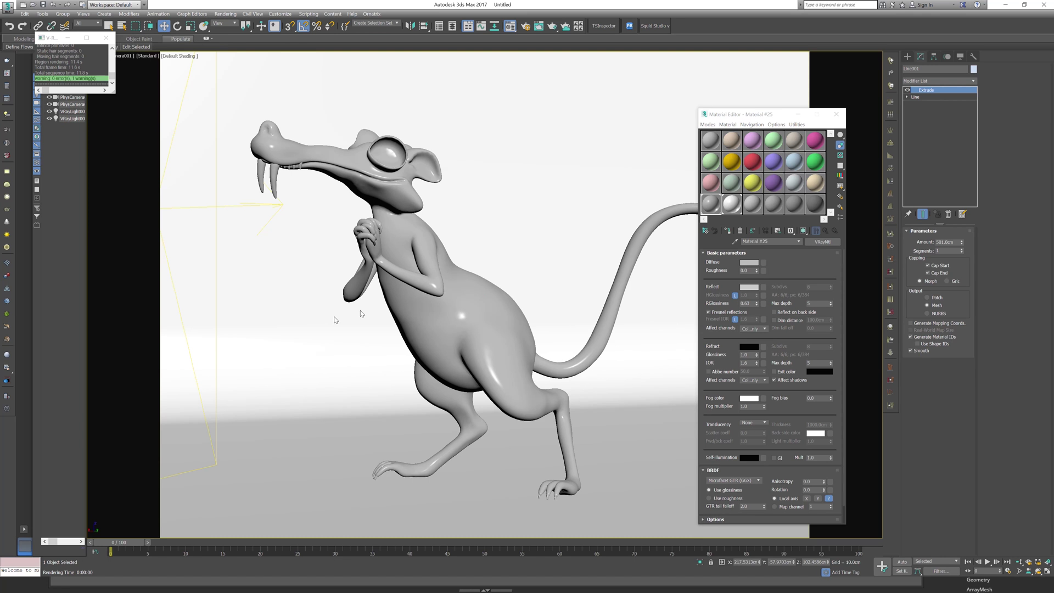
{"action": "right_click", "coordinate": [245, 312]}
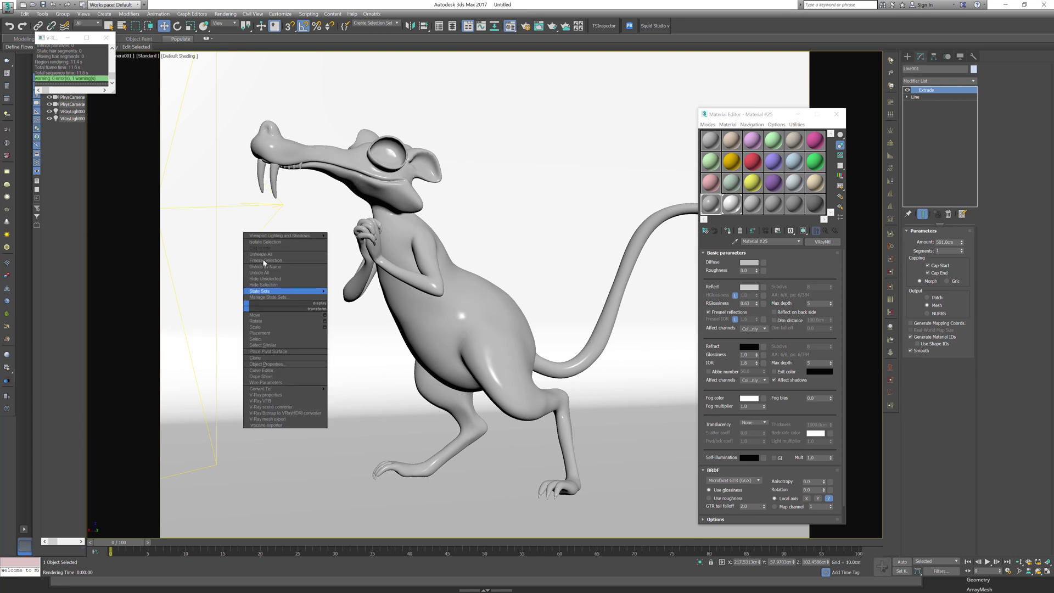
{"action": "left_click", "coordinate": [267, 258]}
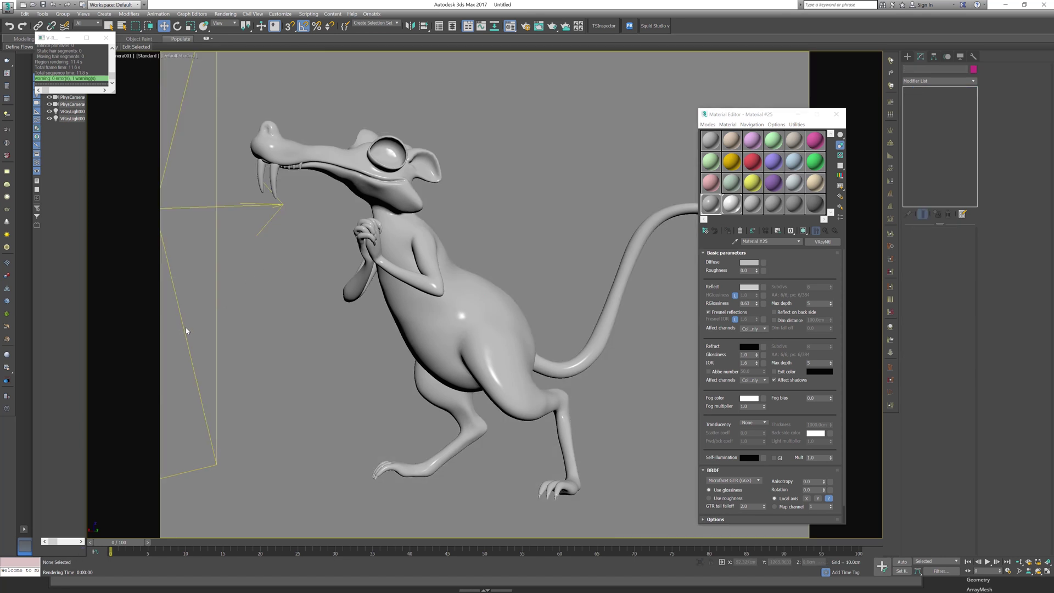
{"action": "left_click_drag", "start_coordinate": [172, 319], "coordinate": [195, 340]}
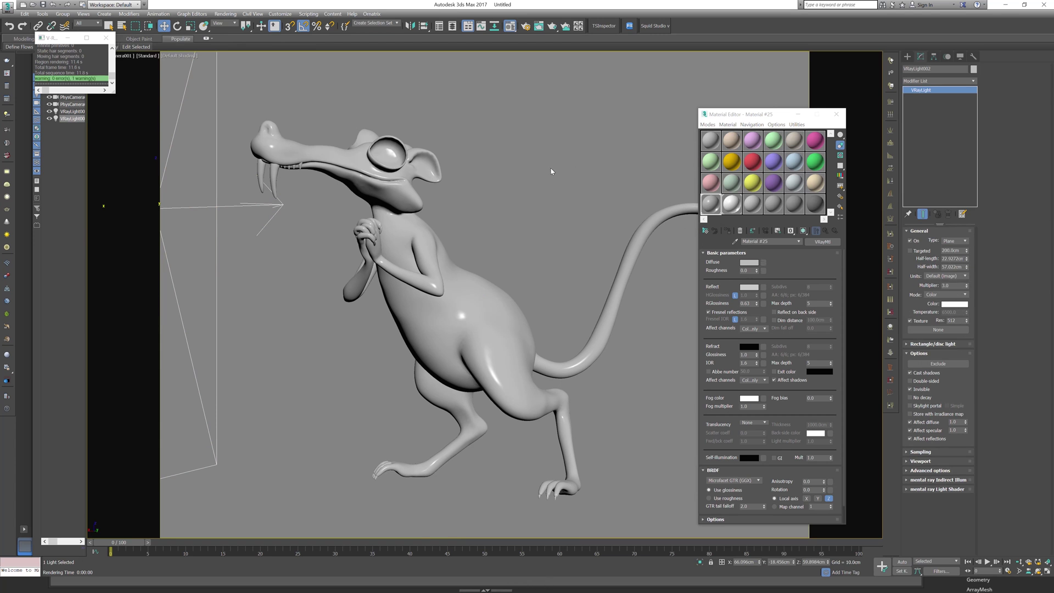
- Select the overhead light in the perspective view and set its multiplier to 1.5
{"action": "key", "text": "p"}
{"action": "middle_click_drag", "start_coordinate": [551, 172], "coordinate": [541, 200]}
{"action": "left_click", "coordinate": [511, 224]}
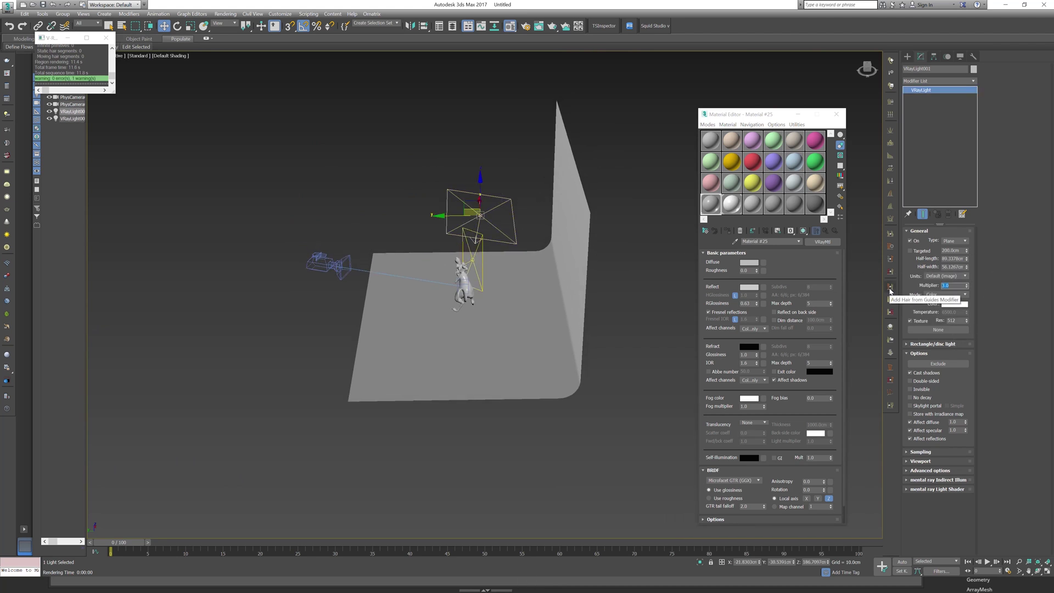
{"action": "type", "text": "1.5"}
{"action": "key", "text": "Return"}
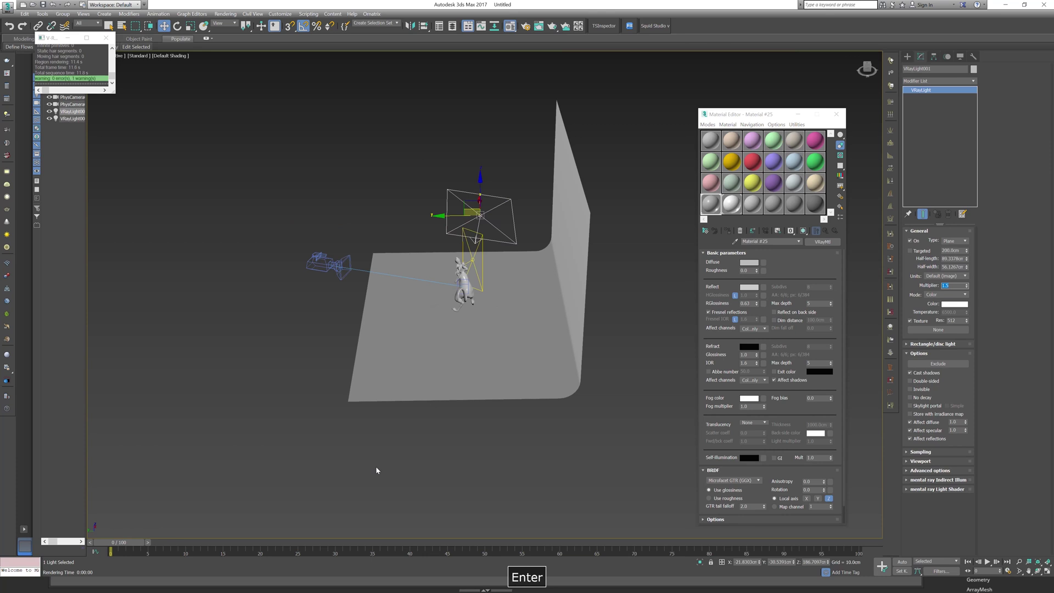
- Test-render the scene from the camera and examine the shading on the creature's chest, arms and belly
{"action": "key", "text": "c"}
{"action": "key", "text": "shift+q"}
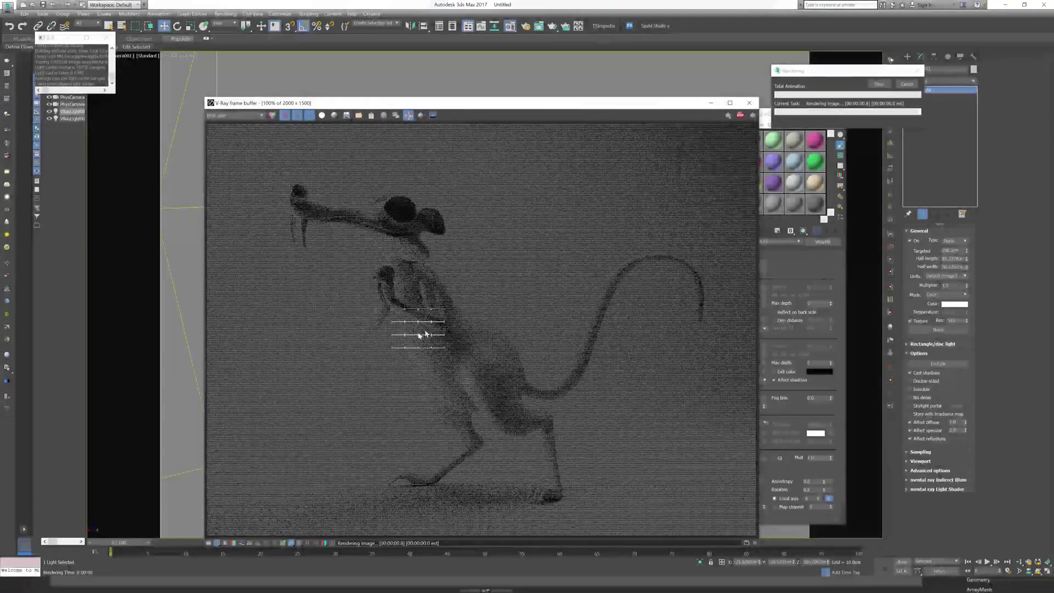
{"action": "scroll", "coordinate": [388, 339], "scroll_direction": "up", "scroll_amount": 1}
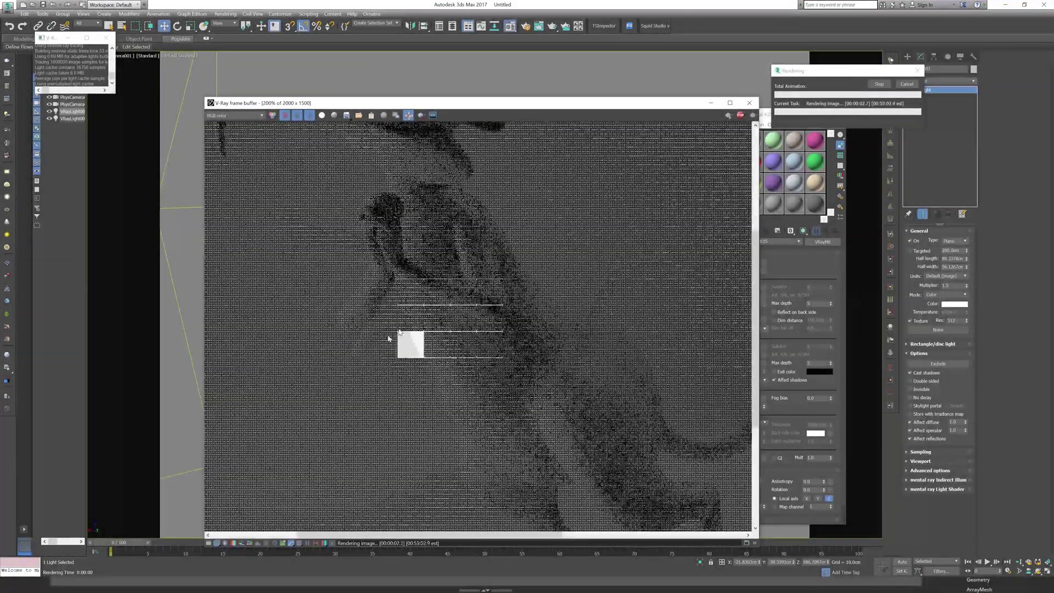
{"action": "scroll", "coordinate": [426, 337], "scroll_direction": "up", "scroll_amount": 1}
{"action": "scroll", "coordinate": [425, 338], "scroll_direction": "down", "scroll_amount": 3}
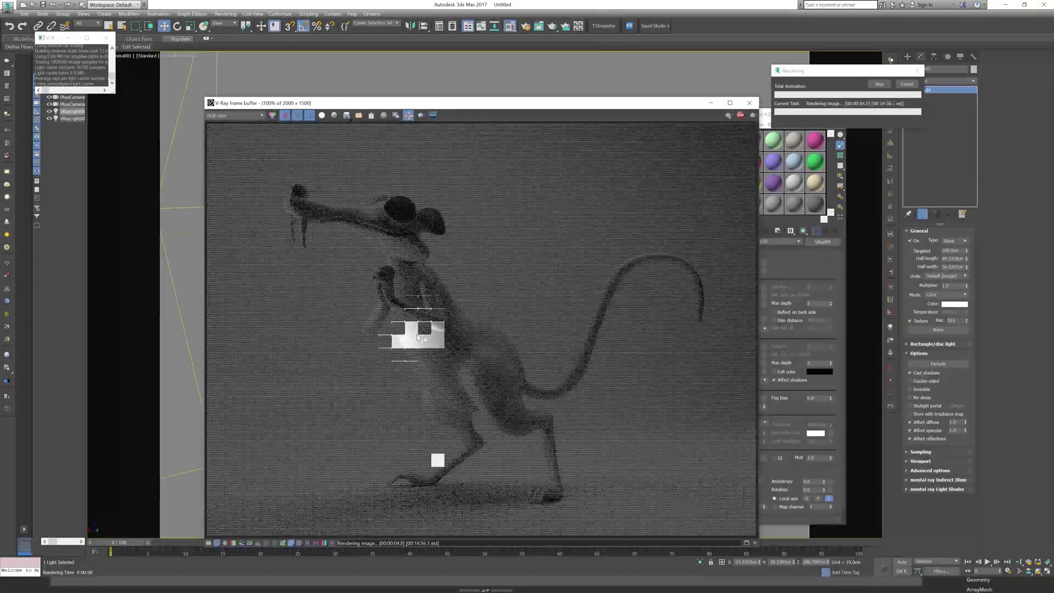
{"action": "scroll", "coordinate": [466, 324], "scroll_direction": "up", "scroll_amount": 2}
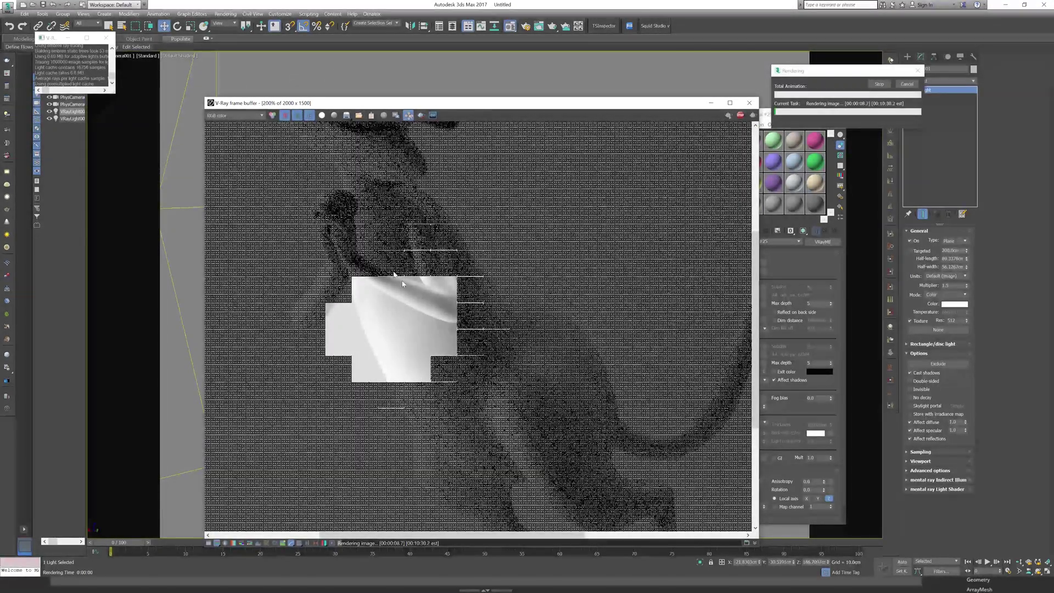
{"action": "scroll", "coordinate": [398, 279], "scroll_direction": "up", "scroll_amount": 2}
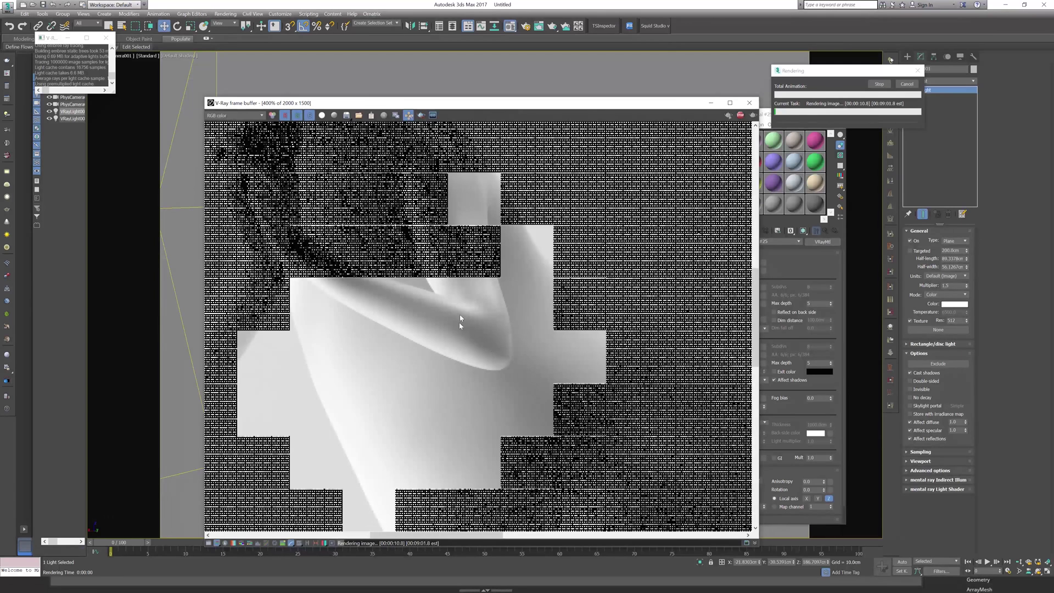
{"action": "scroll", "coordinate": [475, 325], "scroll_direction": "down", "scroll_amount": 2}
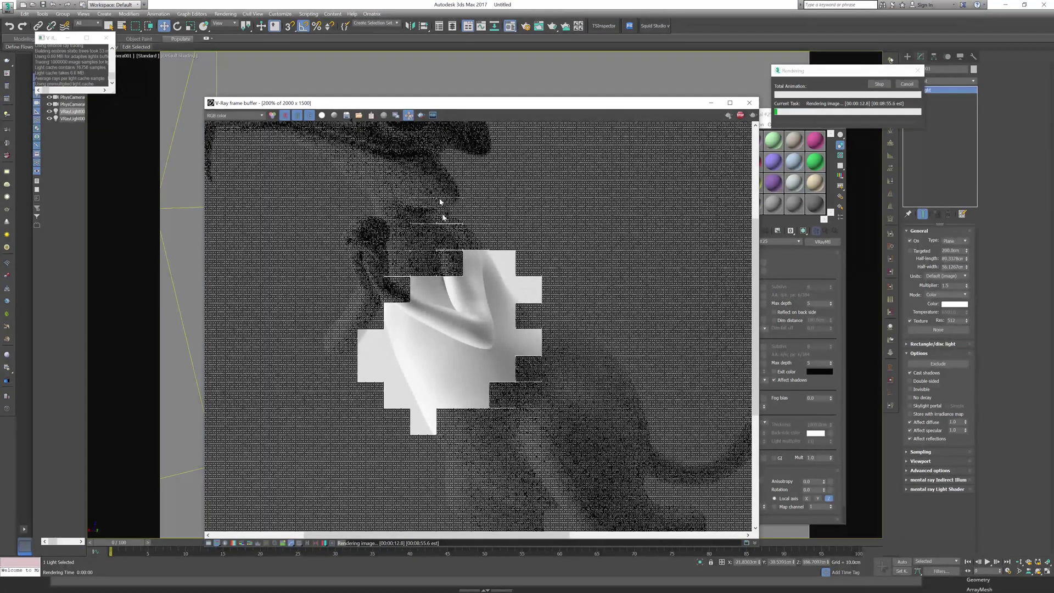
{"action": "middle_click_drag", "start_coordinate": [575, 360], "coordinate": [562, 341]}
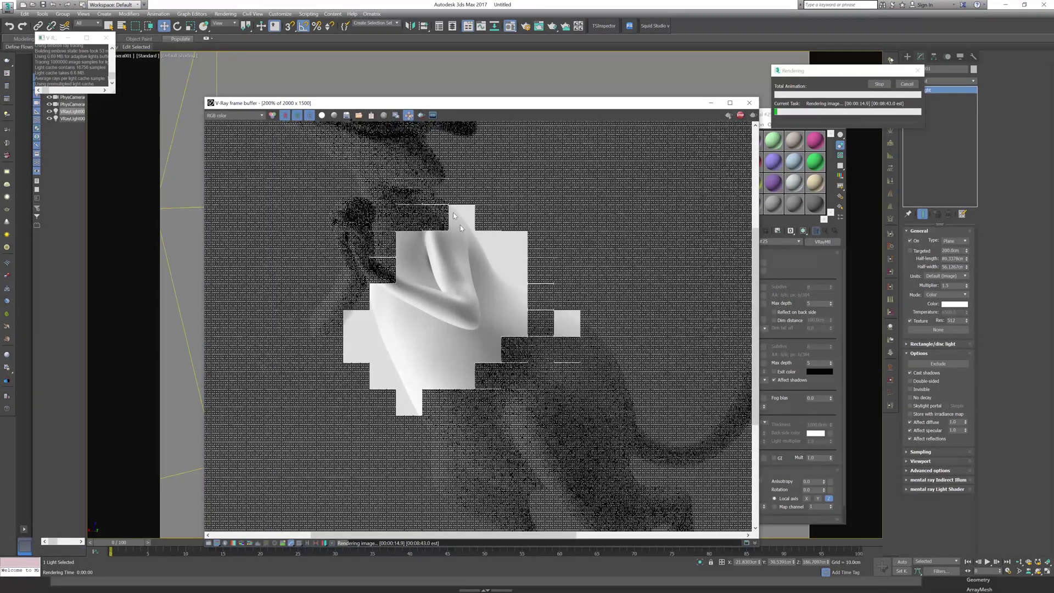
{"action": "scroll", "coordinate": [476, 299], "scroll_direction": "down", "scroll_amount": 2}
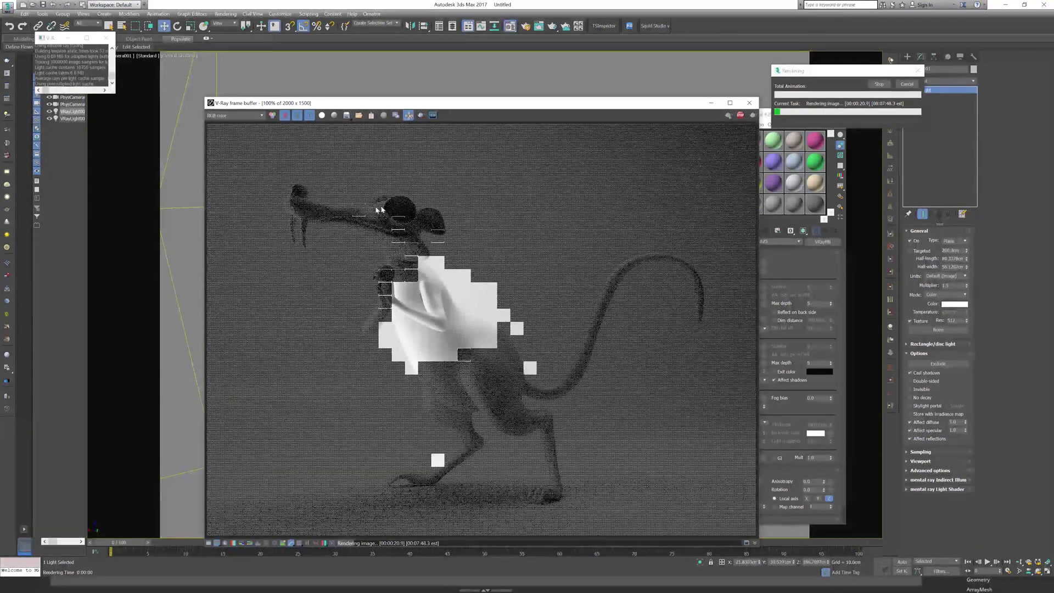
- Examine the ongoing render up close around the creature's head, eye, foot and snout to judge the lighting
{"action": "scroll", "coordinate": [389, 217], "scroll_direction": "up", "scroll_amount": 2}
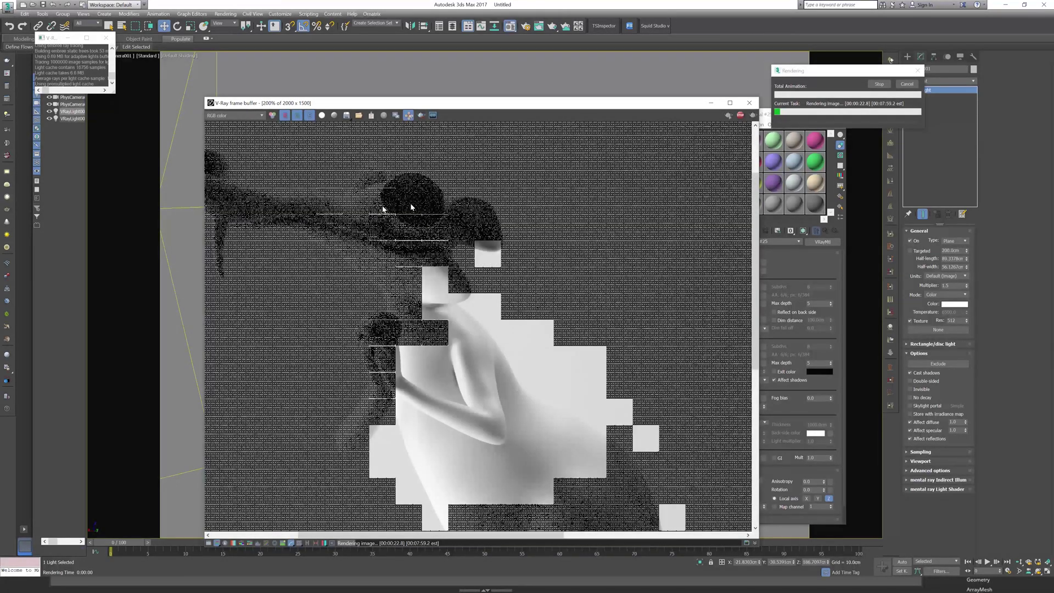
{"action": "scroll", "coordinate": [401, 218], "scroll_direction": "down", "scroll_amount": 2}
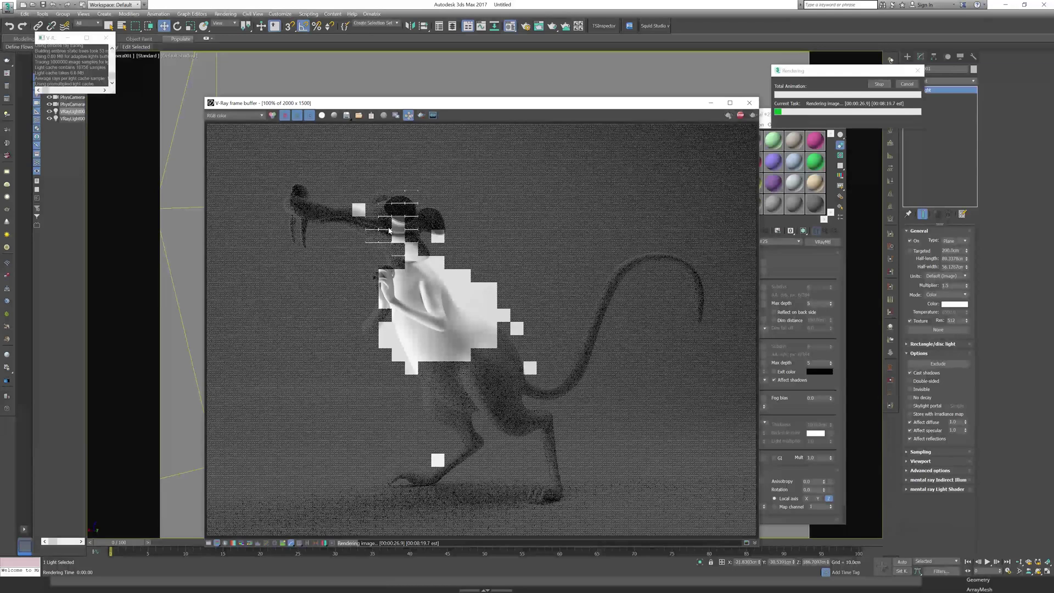
{"action": "scroll", "coordinate": [395, 230], "scroll_direction": "up", "scroll_amount": 2}
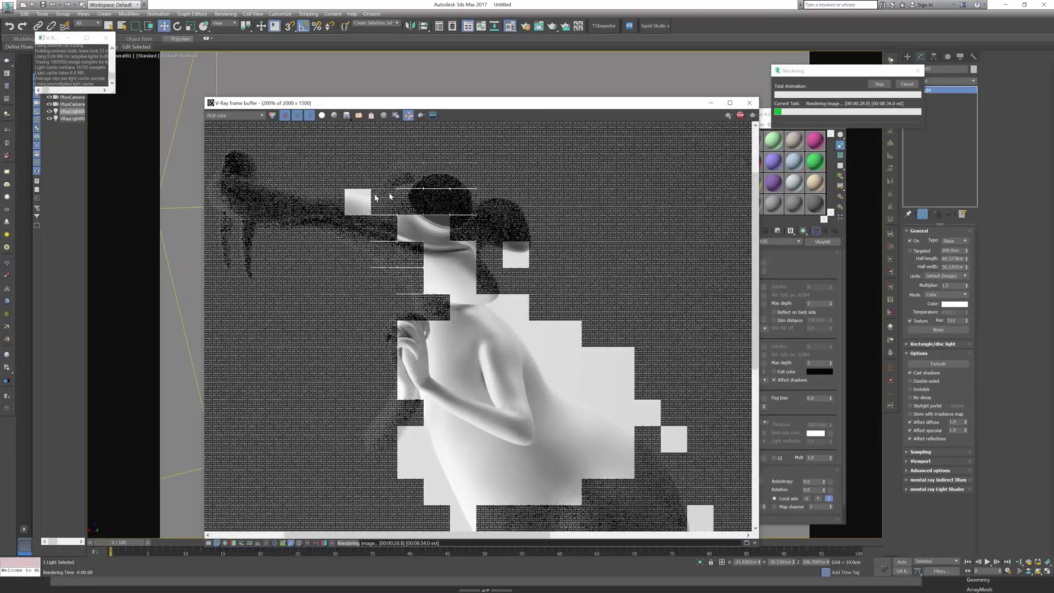
{"action": "scroll", "coordinate": [351, 219], "scroll_direction": "down", "scroll_amount": 2}
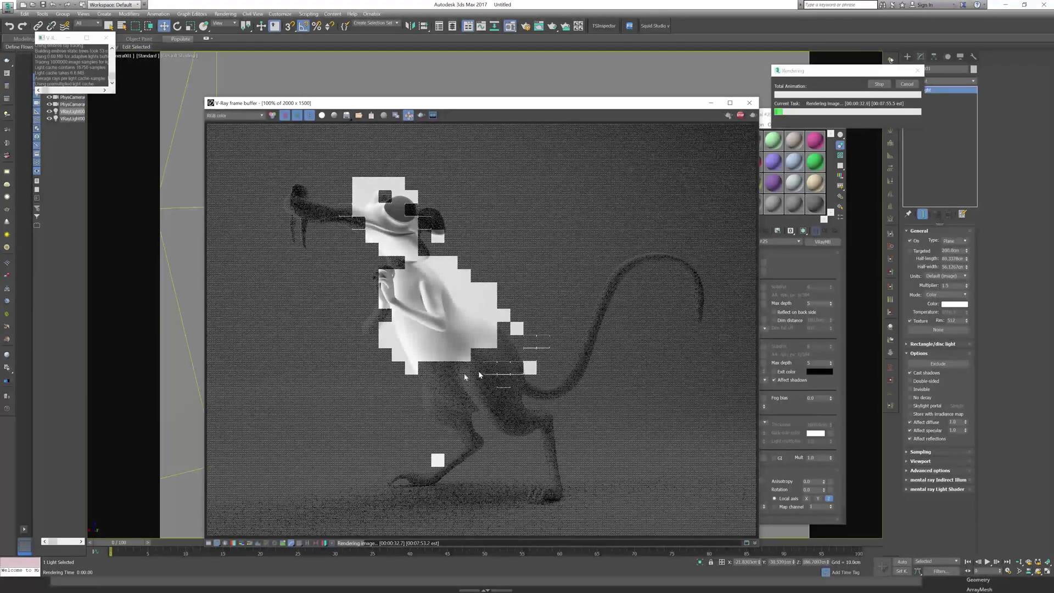
{"action": "scroll", "coordinate": [398, 210], "scroll_direction": "up", "scroll_amount": 4}
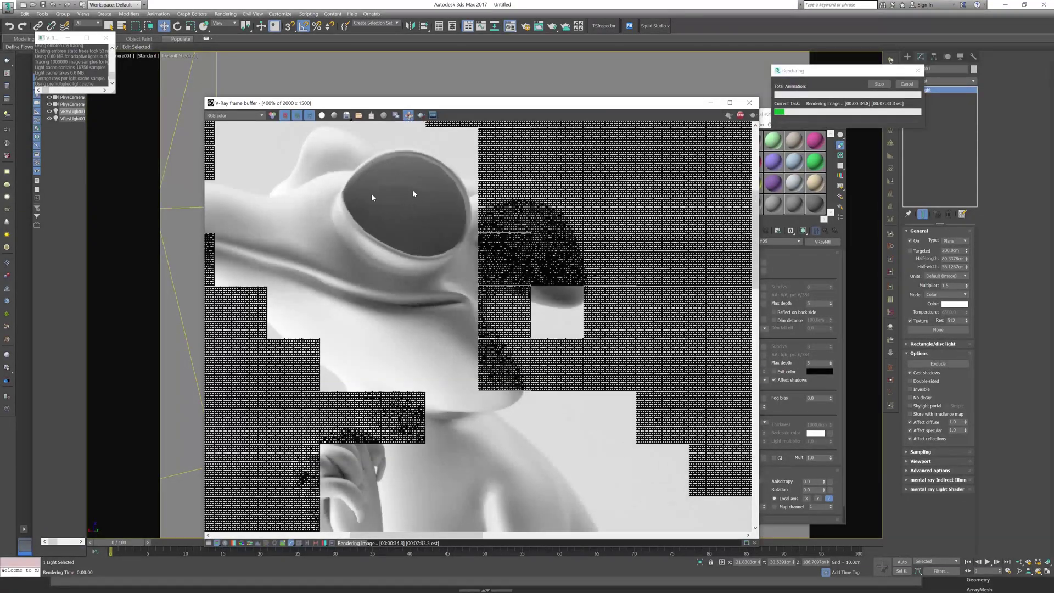
{"action": "scroll", "coordinate": [377, 198], "scroll_direction": "down", "scroll_amount": 1}
{"action": "middle_click_drag", "start_coordinate": [380, 209], "coordinate": [405, 214]}
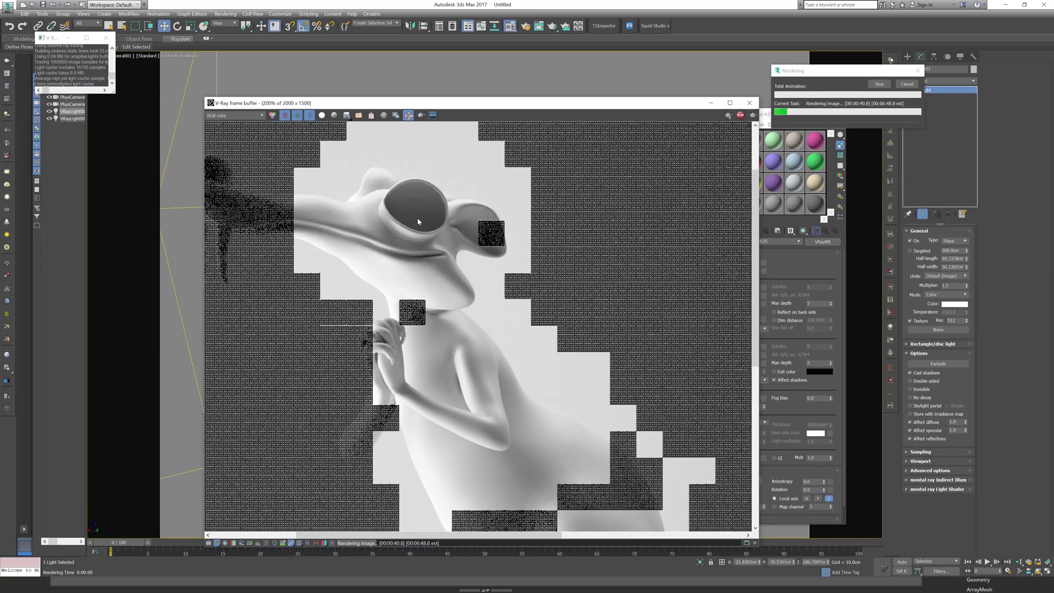
{"action": "scroll", "coordinate": [428, 232], "scroll_direction": "down", "scroll_amount": 2}
{"action": "scroll", "coordinate": [387, 203], "scroll_direction": "up", "scroll_amount": 2}
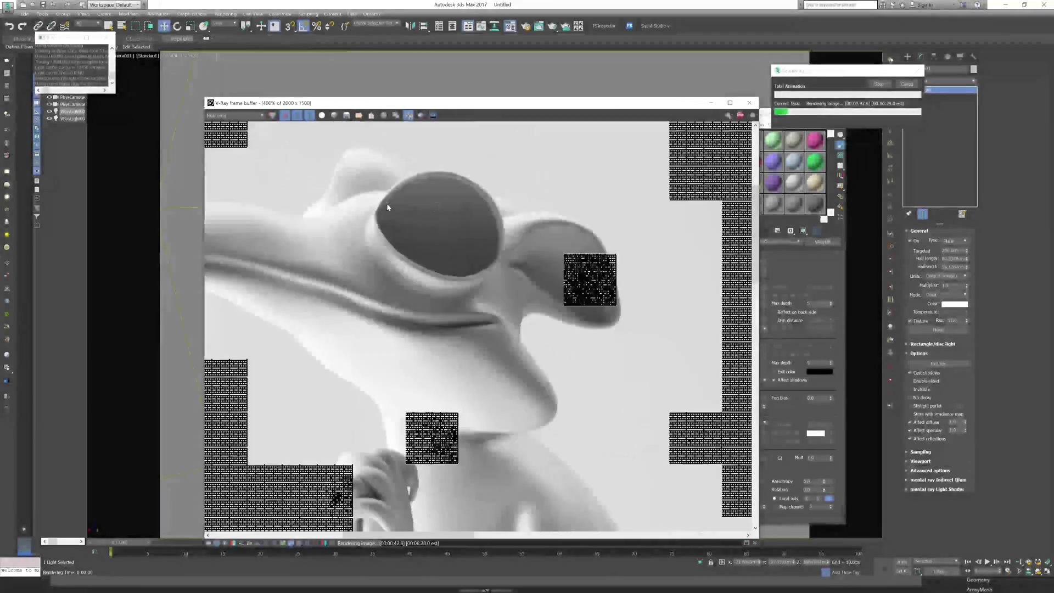
{"action": "scroll", "coordinate": [373, 190], "scroll_direction": "down", "scroll_amount": 2}
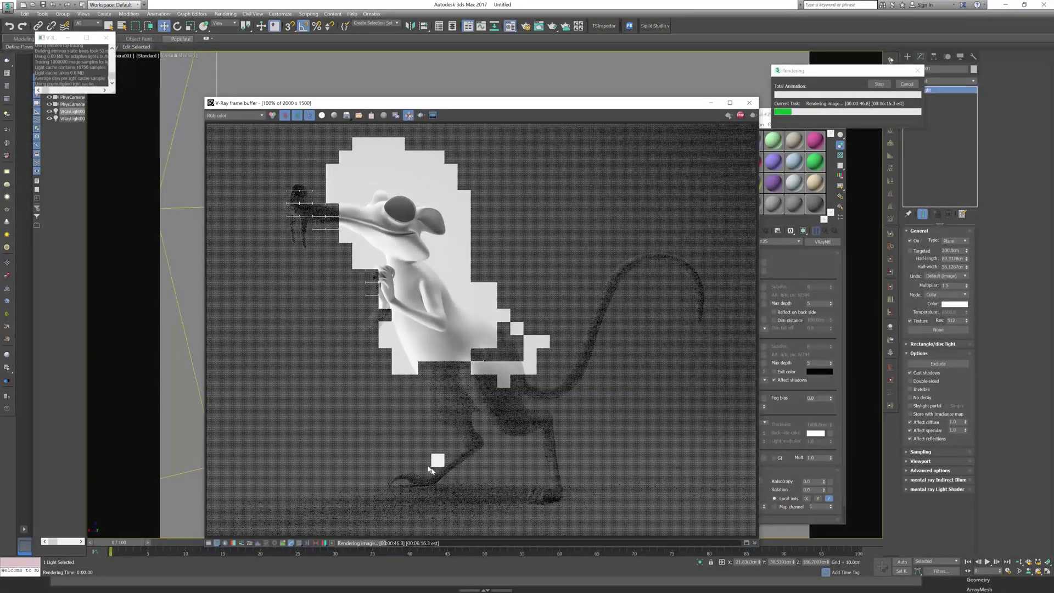
{"action": "scroll", "coordinate": [417, 482], "scroll_direction": "up", "scroll_amount": 2}
{"action": "scroll", "coordinate": [447, 477], "scroll_direction": "down", "scroll_amount": 2}
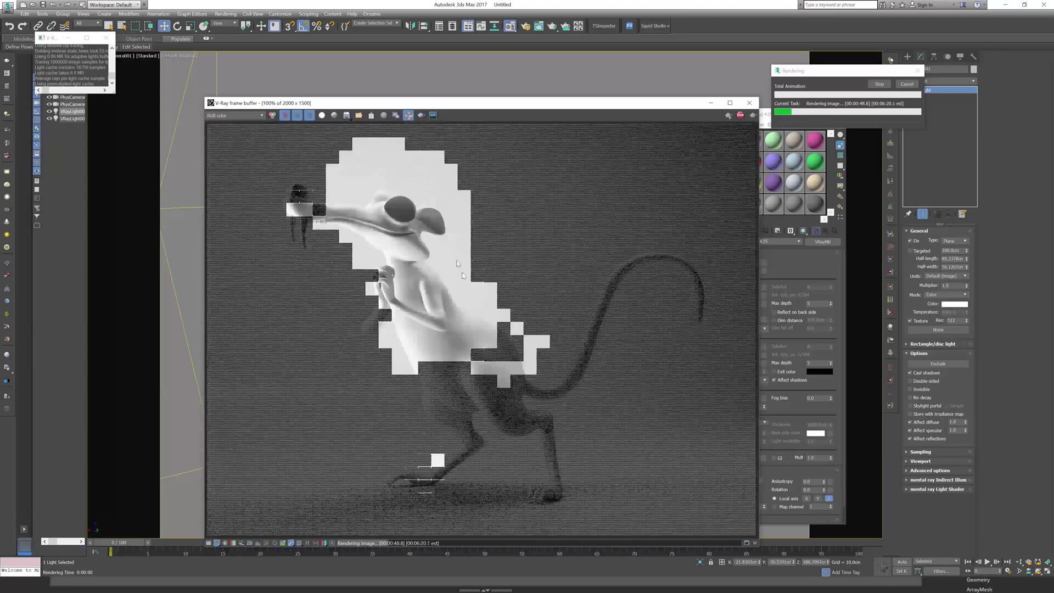
{"action": "scroll", "coordinate": [294, 196], "scroll_direction": "up", "scroll_amount": 2}
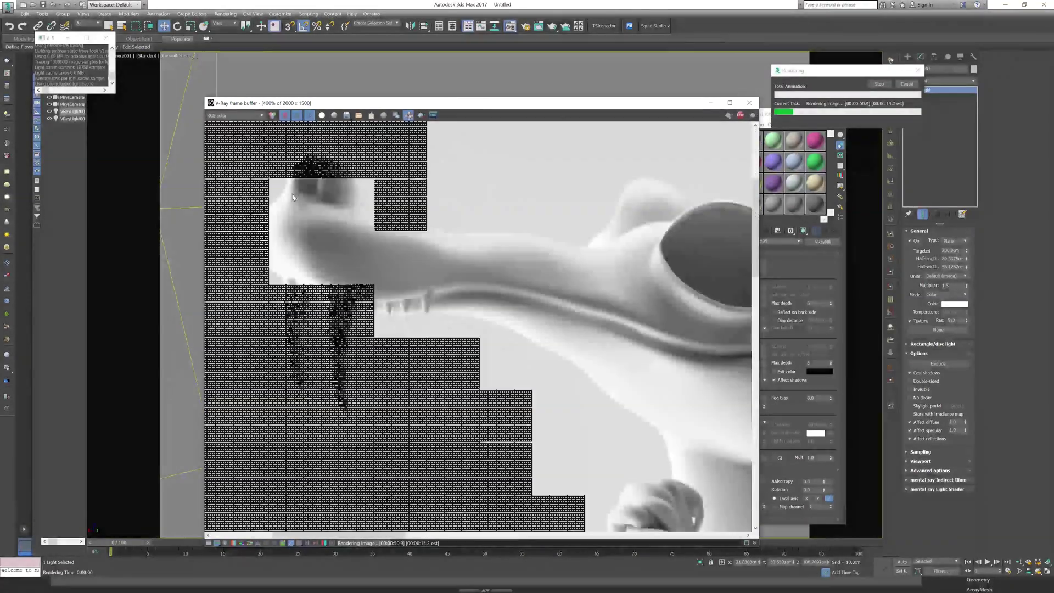